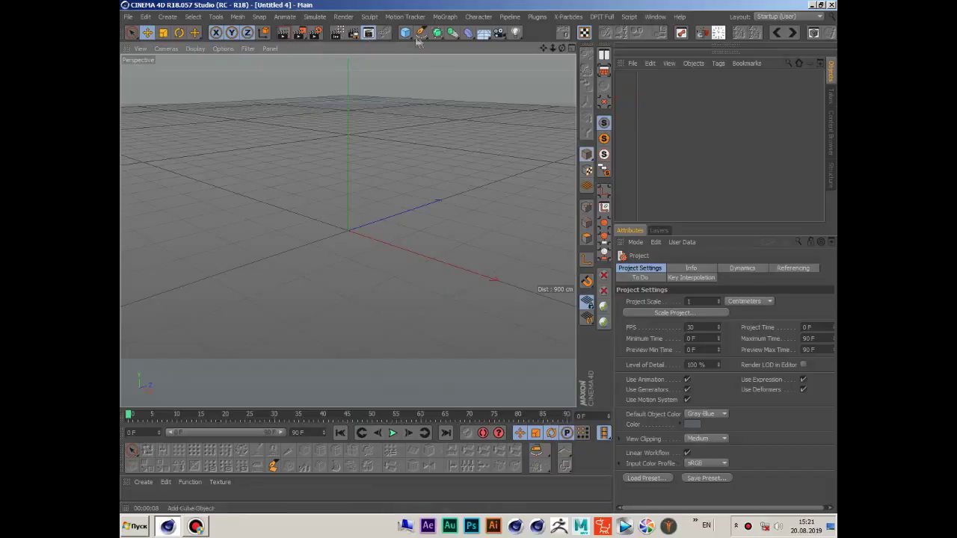
# Add a 400 cm Plane and switch the viewport to Gouraud Shading (Lines).
pyautogui.moveTo(407, 34); pyautogui.dragTo(528, 74)
pyautogui.click(528, 75)
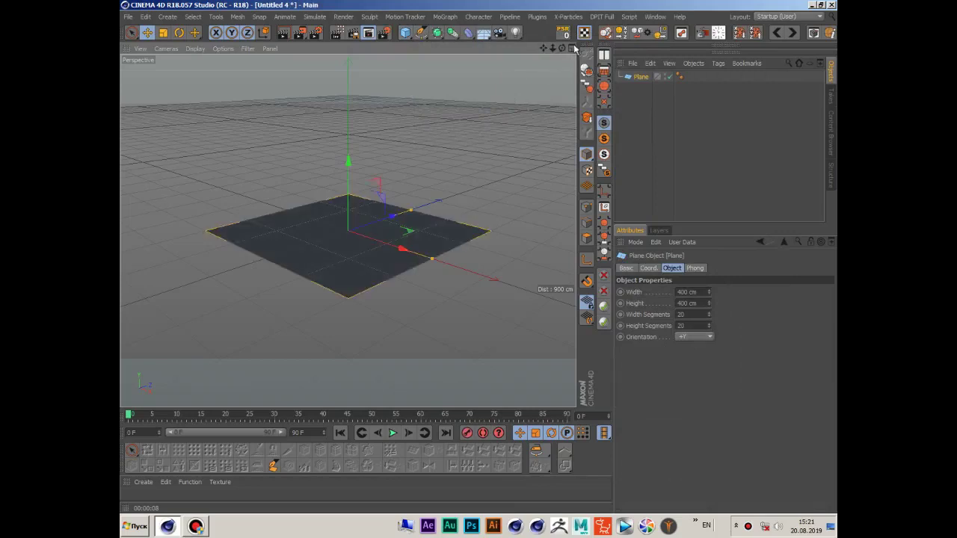
pyautogui.moveTo(562, 47); pyautogui.dragTo(294, 47)
pyautogui.click(195, 48)
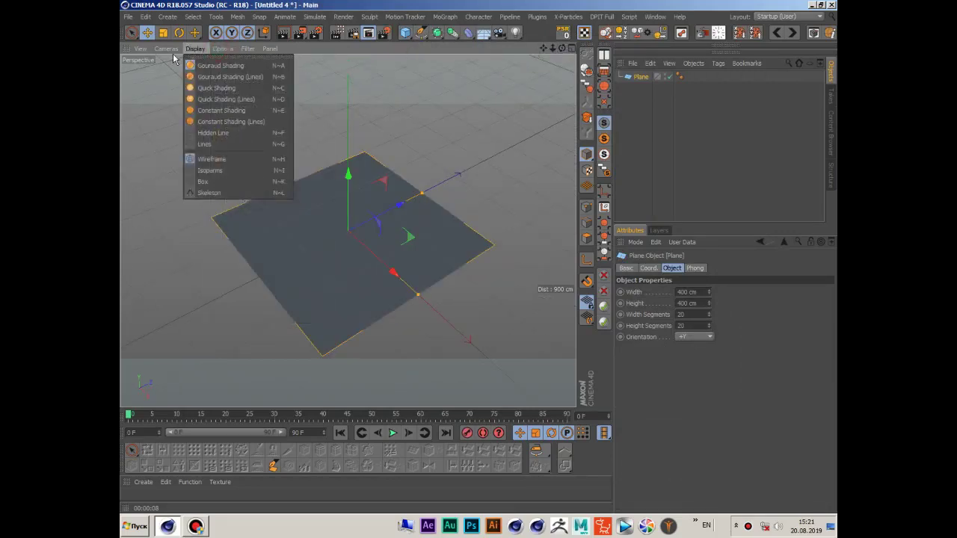
pyautogui.click(222, 78)
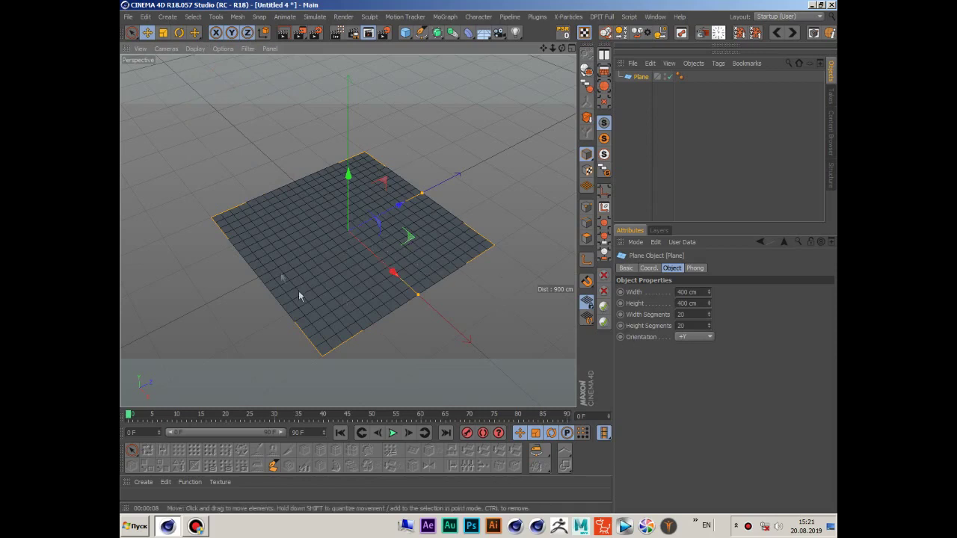
# Give the plane 40×40 width and height segments and make it editable.
pyautogui.click(683, 303)
pyautogui.write('40')
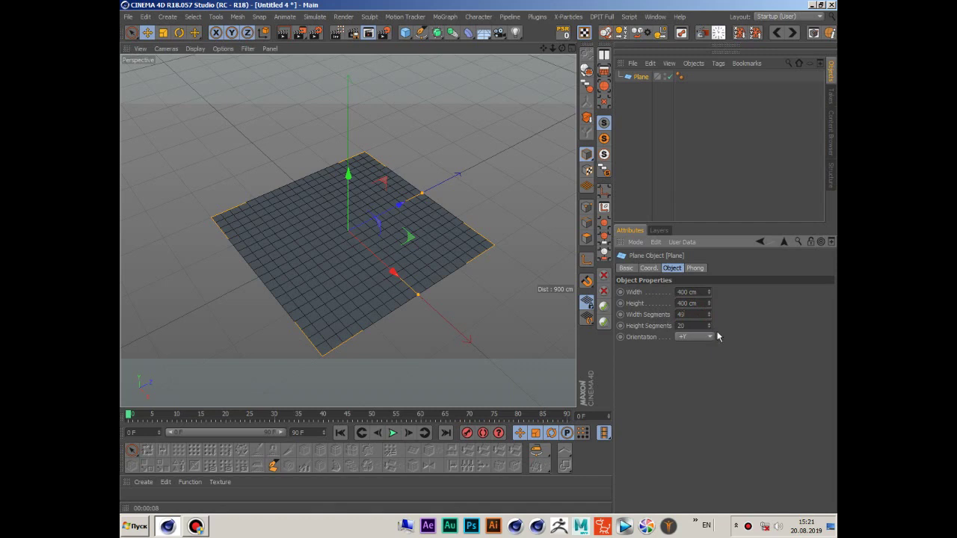
pyautogui.write('40')
pyautogui.press('Return')
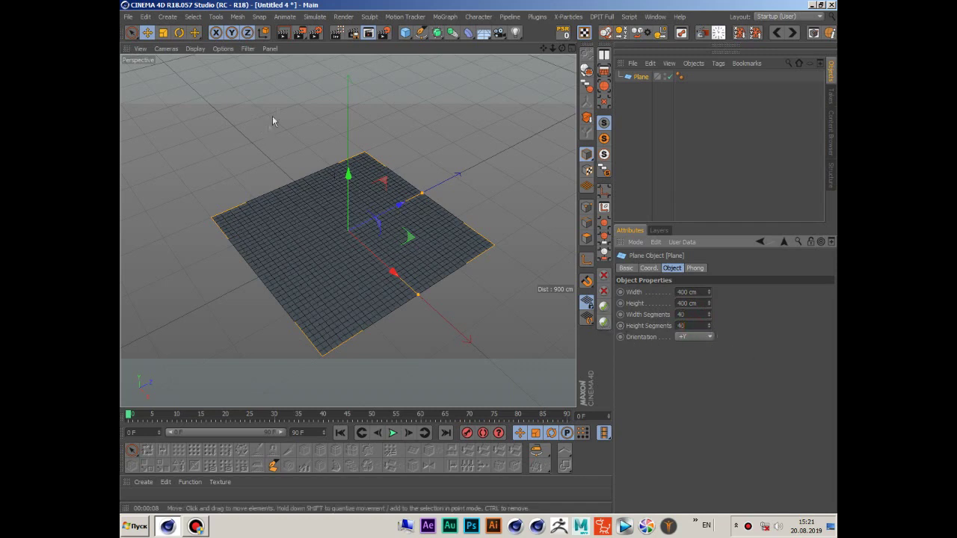
pyautogui.click(589, 72)
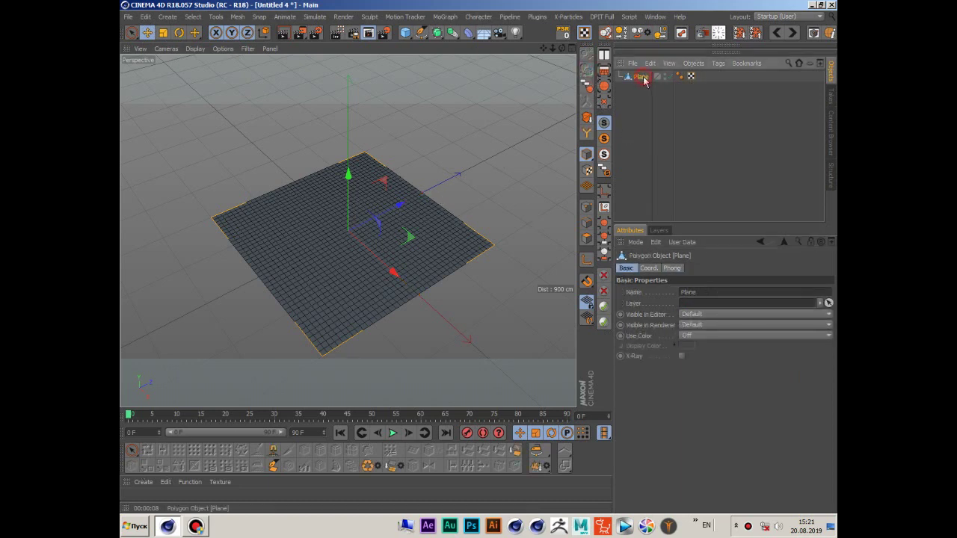
# In Points mode, smear an upward fold near the plane's centre with a ~73 cm Smear brush.
pyautogui.click(588, 210)
pyautogui.click(258, 450)
pyautogui.keyDown('alt'); pyautogui.moveTo(397, 267); pyautogui.dragTo(281, 308); pyautogui.keyUp('alt')
pyautogui.moveTo(352, 252); pyautogui.dragTo(346, 282, button='middle')
pyautogui.moveTo(346, 282)
pyautogui.mouseDown()
pyautogui.moveTo(344, 238)
pyautogui.moveTo(317, 277)
pyautogui.moveTo(363, 277)
pyautogui.moveTo(347, 231)
pyautogui.moveTo(412, 251)
pyautogui.moveTo(425, 169)
pyautogui.mouseUp()
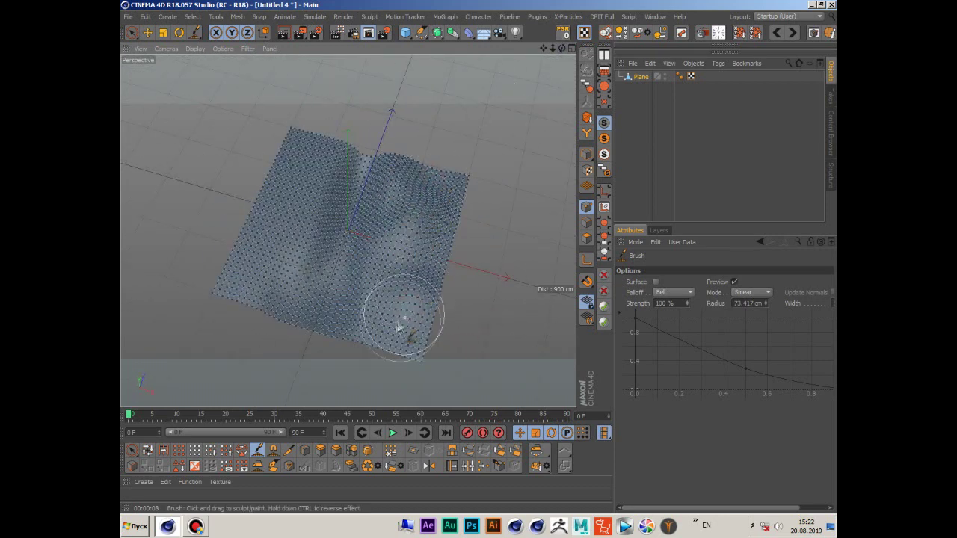
# Smear another fold through the plane's centre, then return to smooth shading and Model mode.
pyautogui.keyDown('alt'); pyautogui.moveTo(398, 326); pyautogui.dragTo(214, 335); pyautogui.keyUp('alt')
pyautogui.click(372, 310)
pyautogui.moveTo(372, 310)
pyautogui.keyDown('alt'); pyautogui.mouseDown()
pyautogui.moveTo(342, 239)
pyautogui.moveTo(363, 197)
pyautogui.moveTo(348, 284)
pyautogui.moveTo(331, 311)
pyautogui.mouseUp(); pyautogui.keyUp('alt')
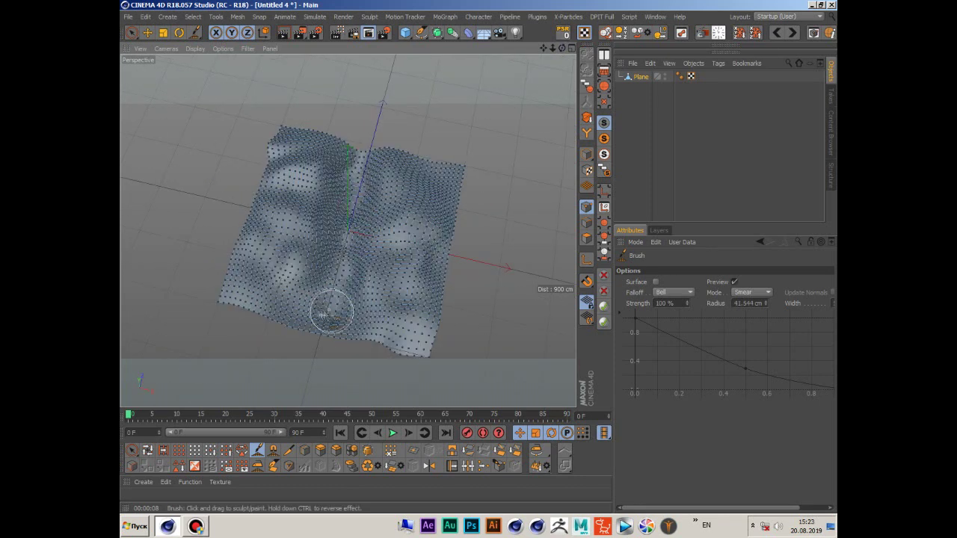
pyautogui.click(195, 48)
pyautogui.click(217, 60)
pyautogui.moveTo(562, 48)
pyautogui.mouseDown()
pyautogui.moveTo(287, 432)
pyautogui.moveTo(296, 327)
pyautogui.mouseUp()
# Create a new material and open it in the Material Editor.
pyautogui.click(143, 399)
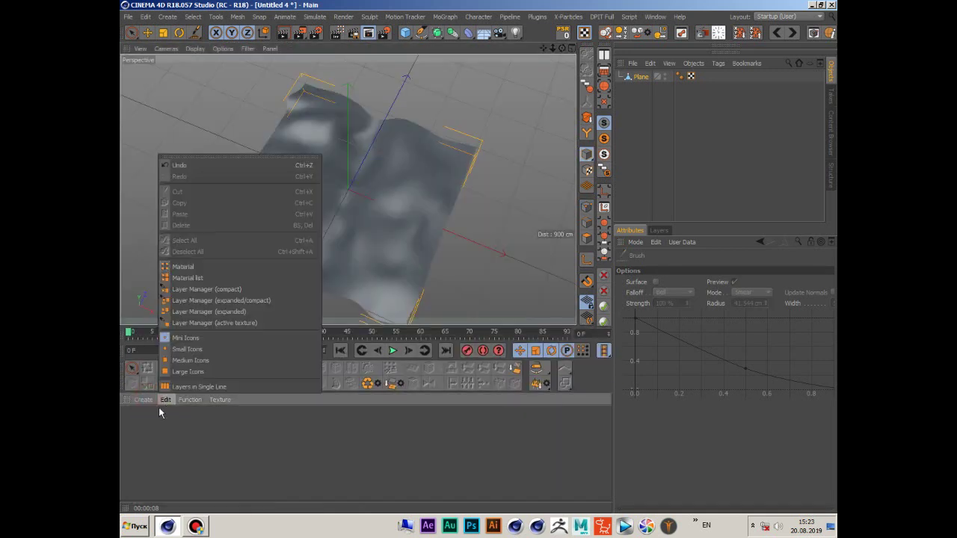
pyautogui.click(154, 410)
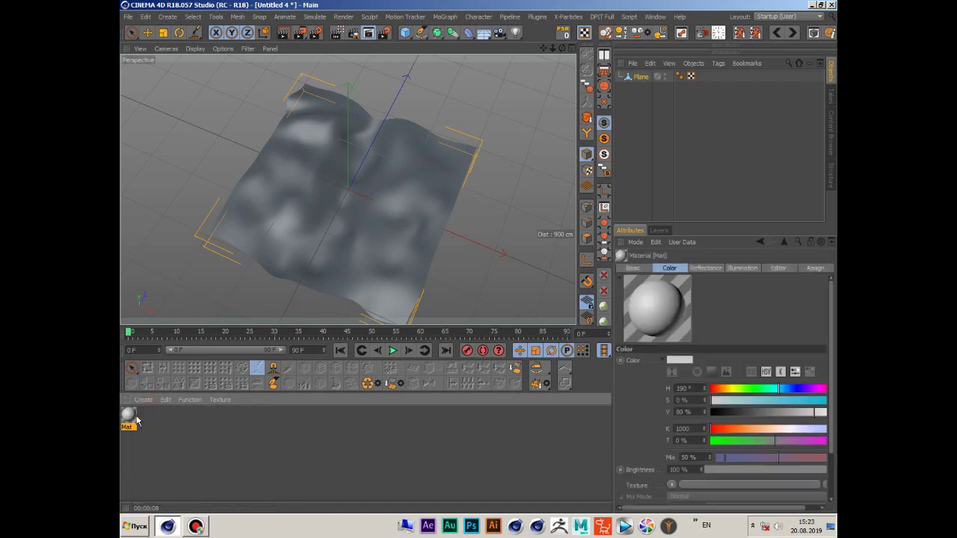
pyautogui.doubleClick(129, 418)
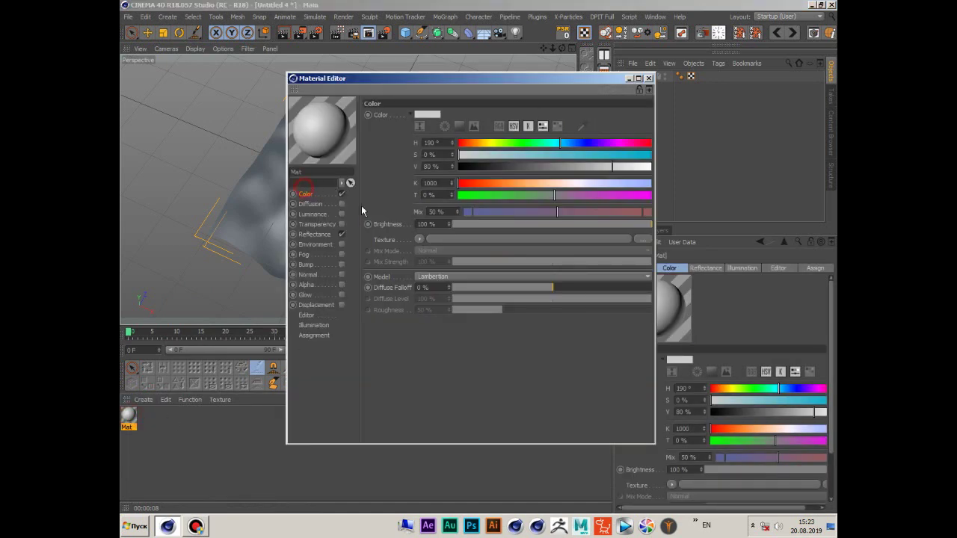
# Load crack.jpg as the Color channel texture without copying it to the project.
pyautogui.click(421, 242)
pyautogui.click(445, 123)
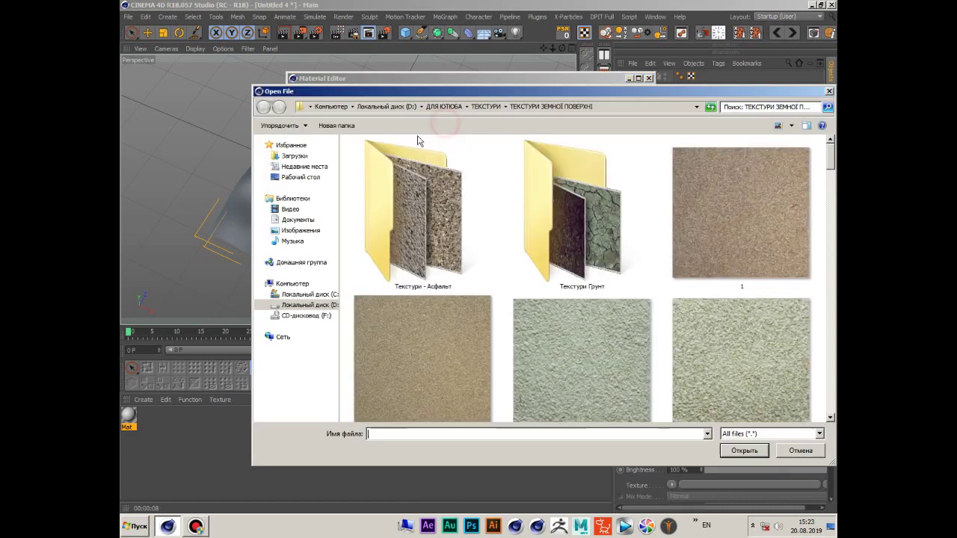
pyautogui.moveTo(832, 163); pyautogui.dragTo(832, 247)
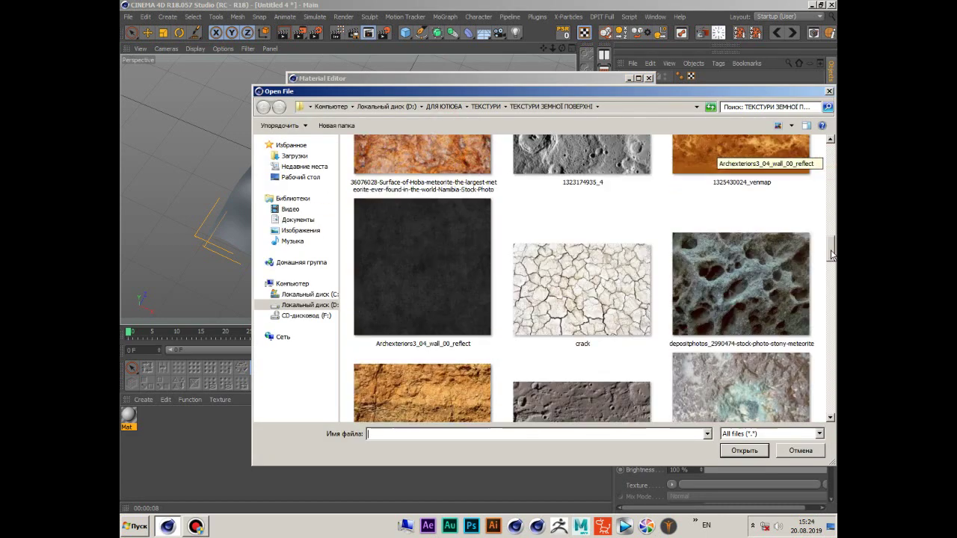
pyautogui.click(557, 261)
pyautogui.click(758, 452)
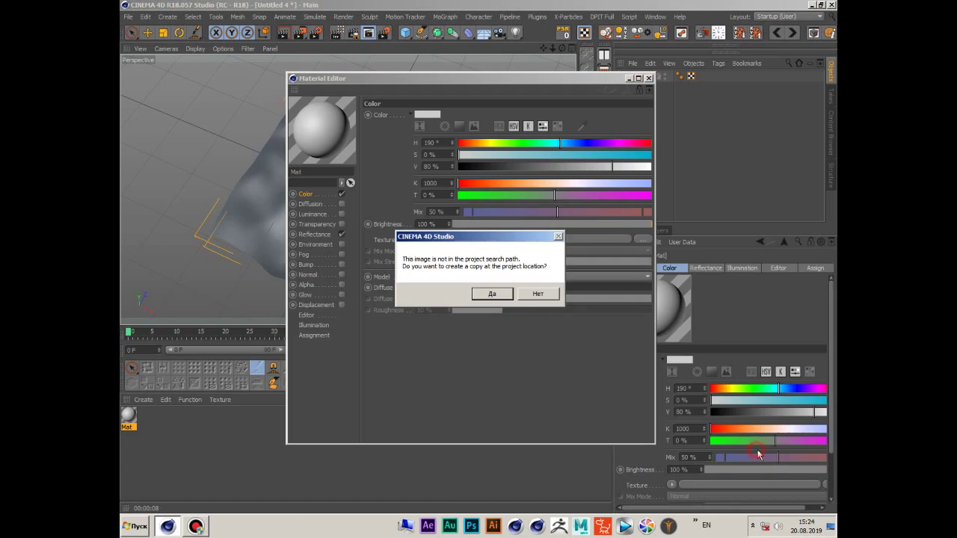
pyautogui.click(540, 294)
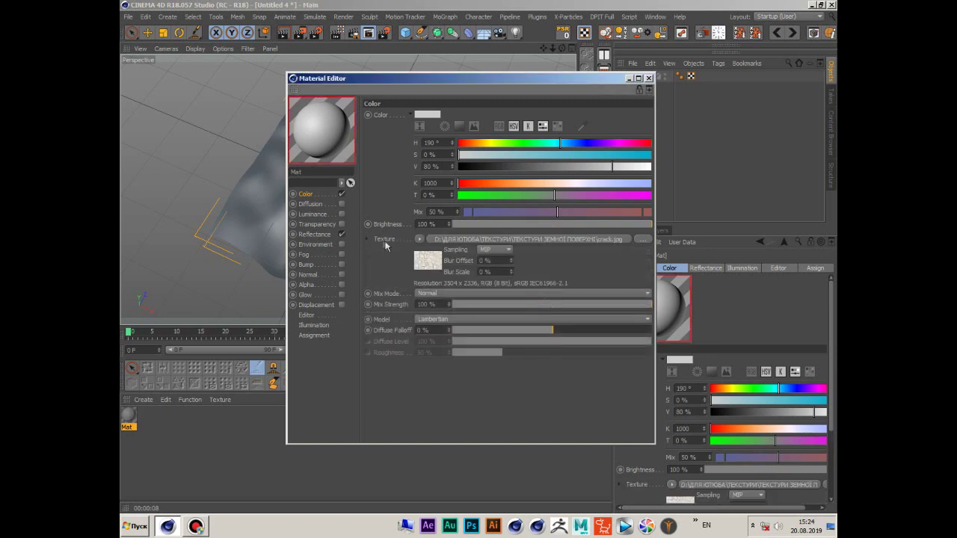
# Wrap the crack texture in a Layer shader and open its settings.
pyautogui.click(420, 239)
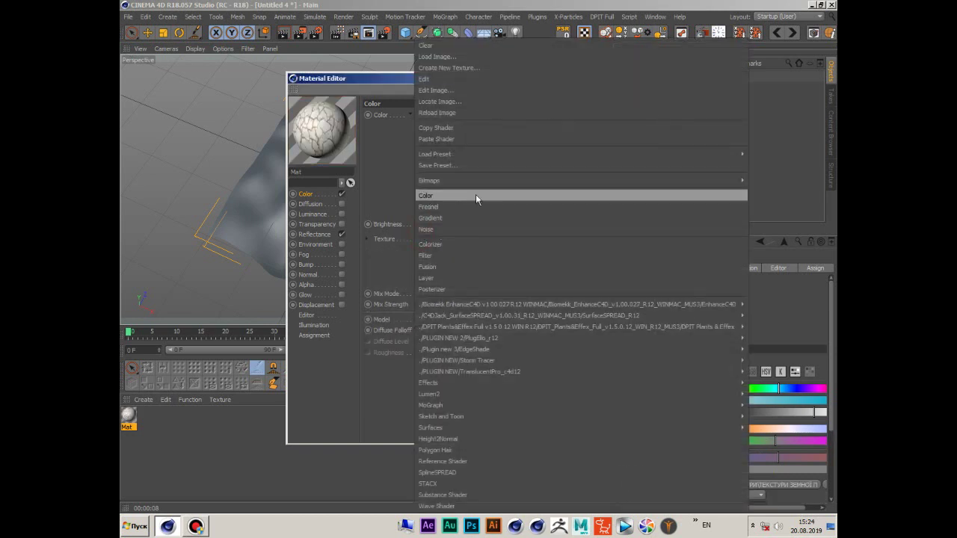
pyautogui.click(434, 278)
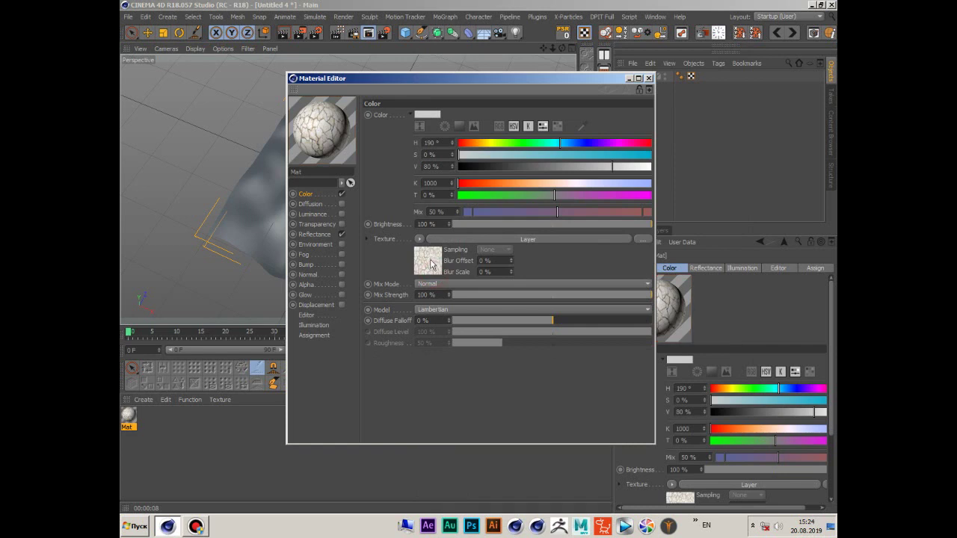
pyautogui.click(430, 262)
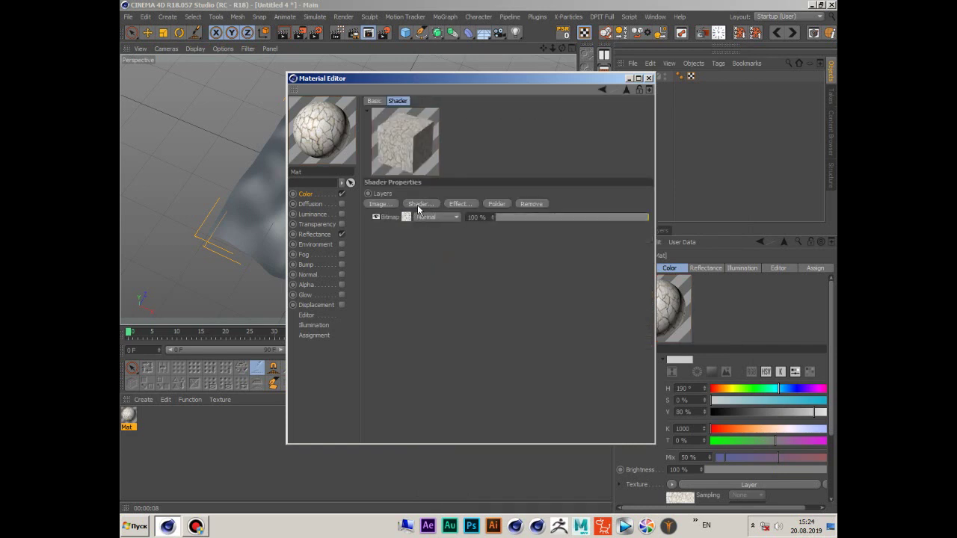
# Add a tan Color layer to the Layer shader, blended in Multiply mode.
pyautogui.click(419, 209)
pyautogui.moveTo(553, 245); pyautogui.dragTo(622, 246)
pyautogui.moveTo(473, 222); pyautogui.dragTo(469, 221)
pyautogui.moveTo(535, 233); pyautogui.dragTo(508, 238)
pyautogui.click(474, 222)
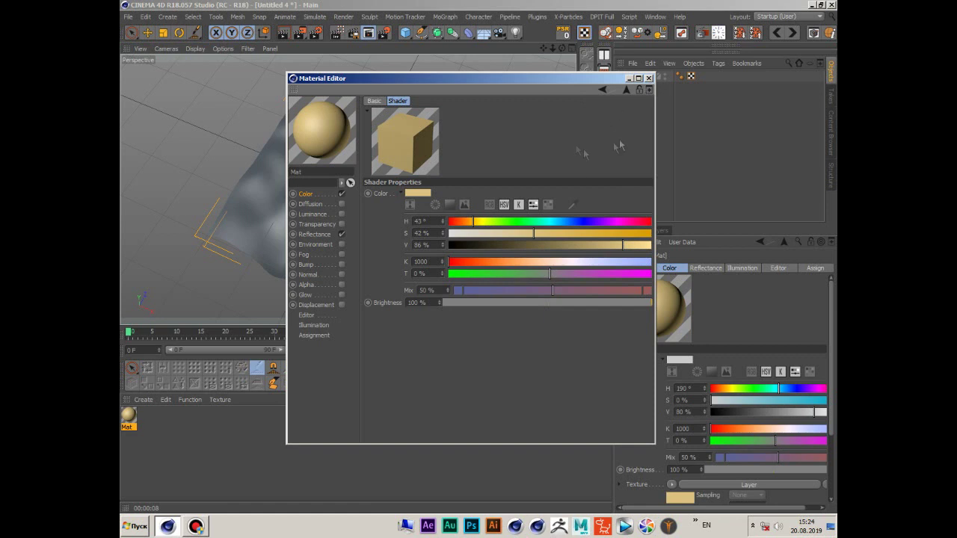
pyautogui.click(625, 91)
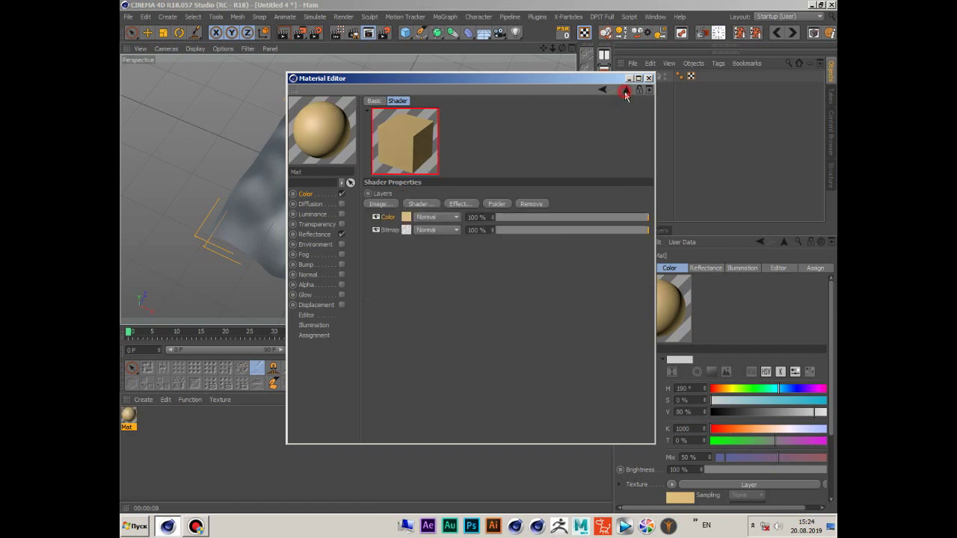
pyautogui.click(451, 216)
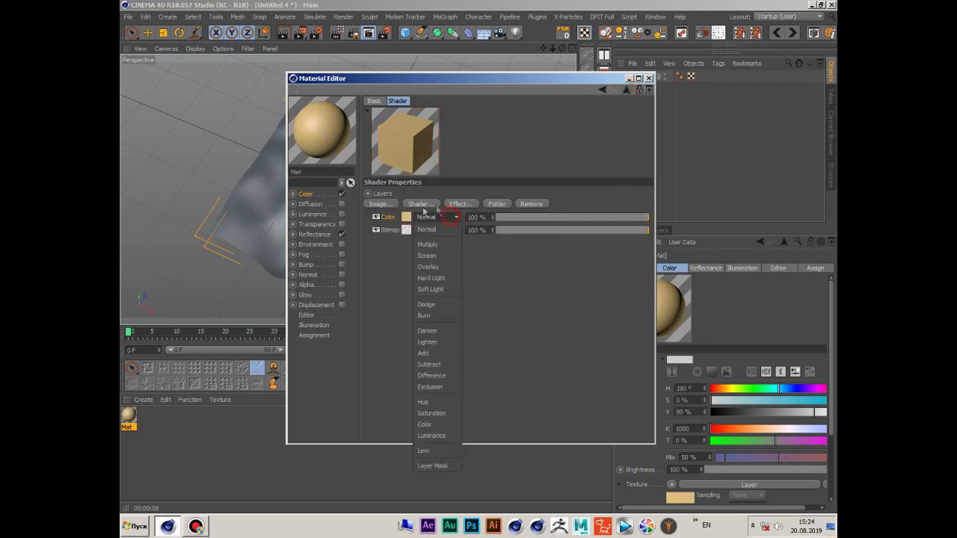
pyautogui.click(425, 245)
# Apply Mat to the Plane, turn off Reflectance, and render to check the cracked earth.
pyautogui.moveTo(399, 78); pyautogui.dragTo(535, 217)
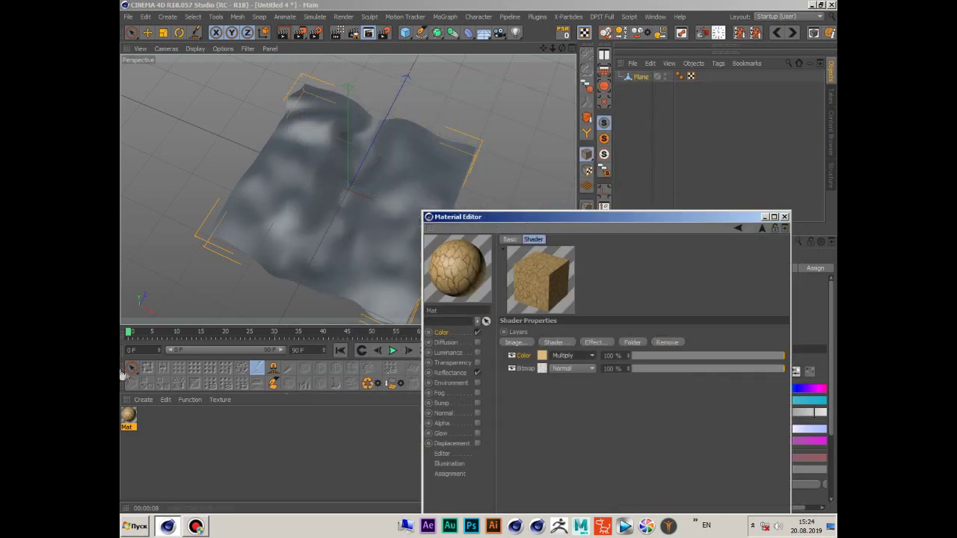
pyautogui.click(128, 416)
pyautogui.moveTo(631, 86); pyautogui.dragTo(634, 78)
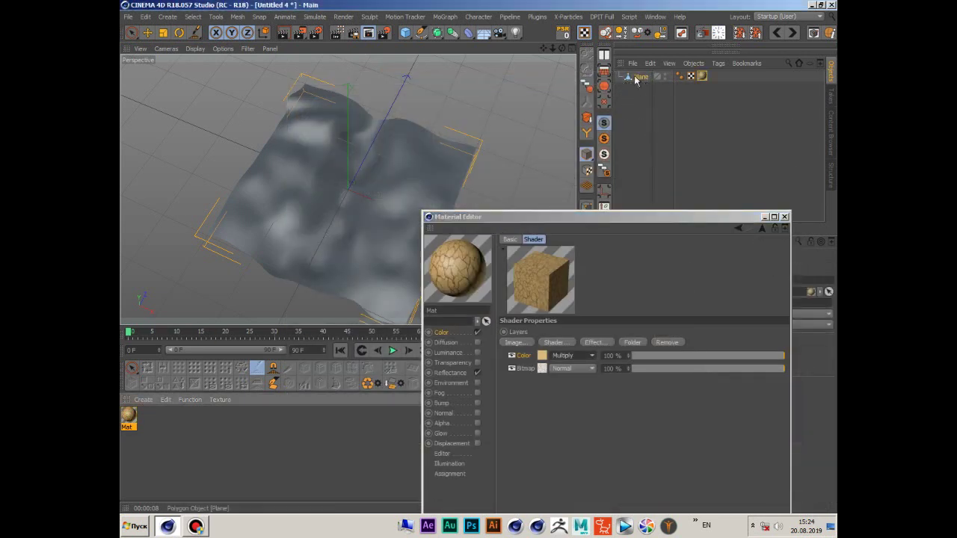
pyautogui.click(287, 35)
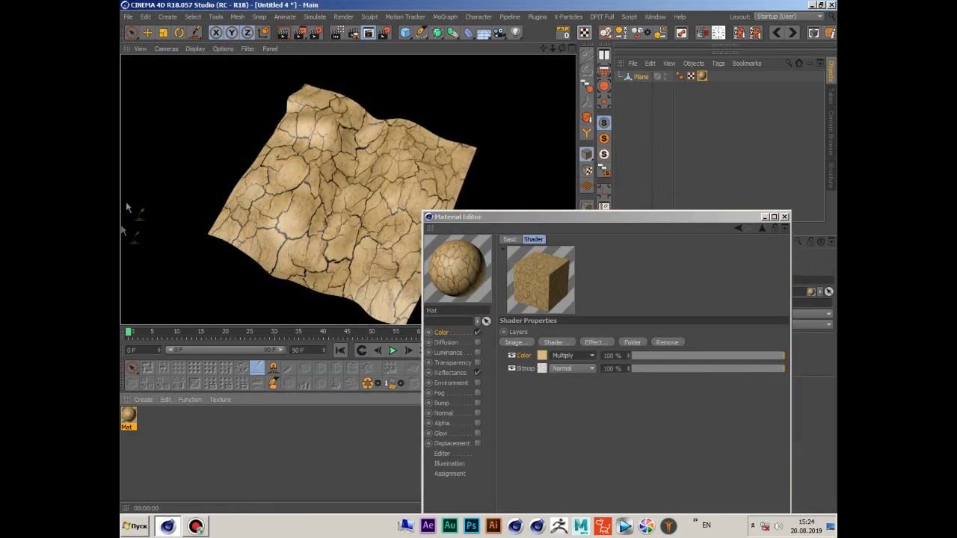
pyautogui.click(477, 373)
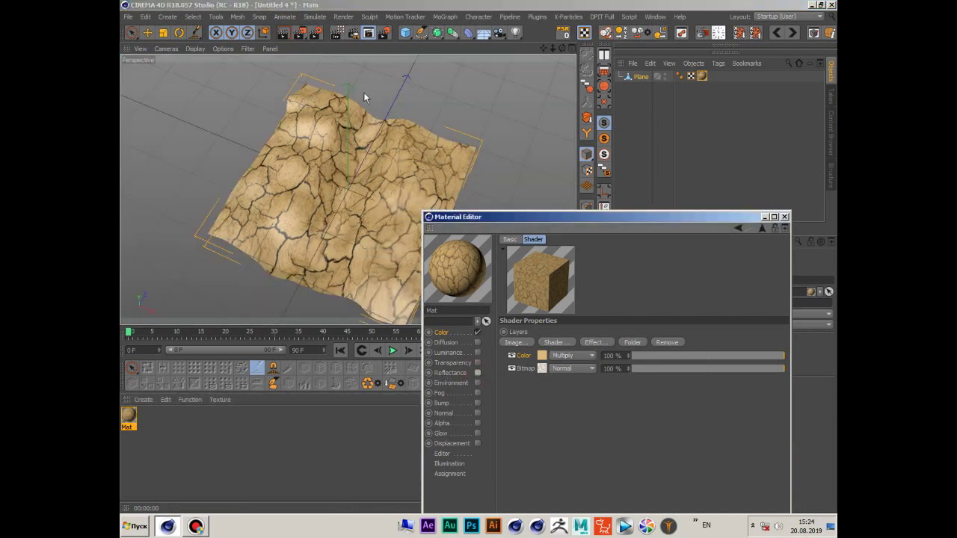
pyautogui.click(285, 35)
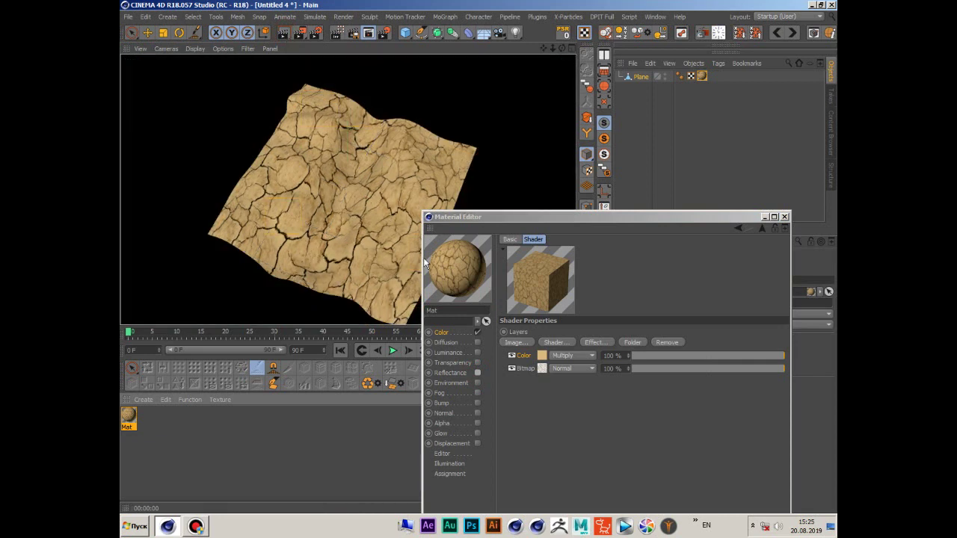
# Enable Displacement and paste the copied cracked-earth Color shader into its texture.
pyautogui.click(477, 443)
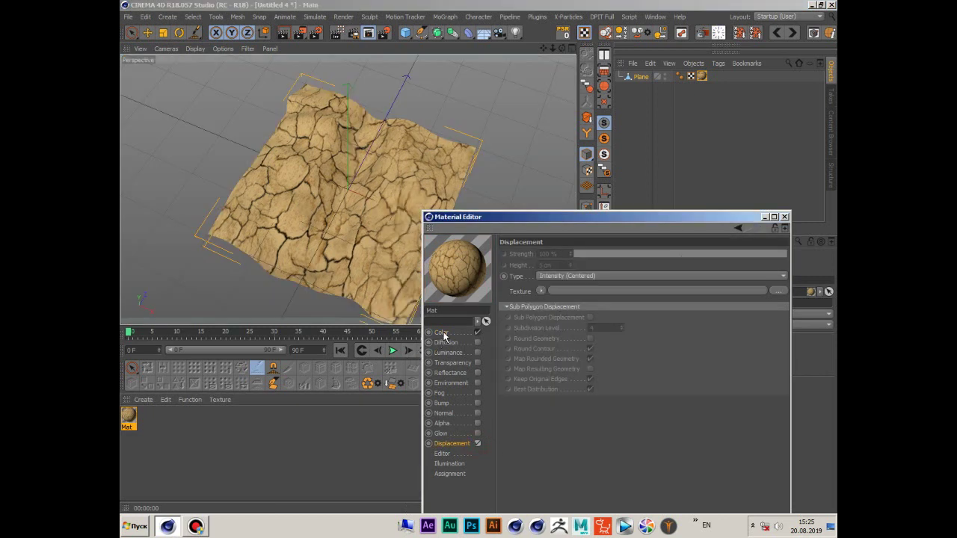
pyautogui.click(443, 333)
pyautogui.click(554, 379)
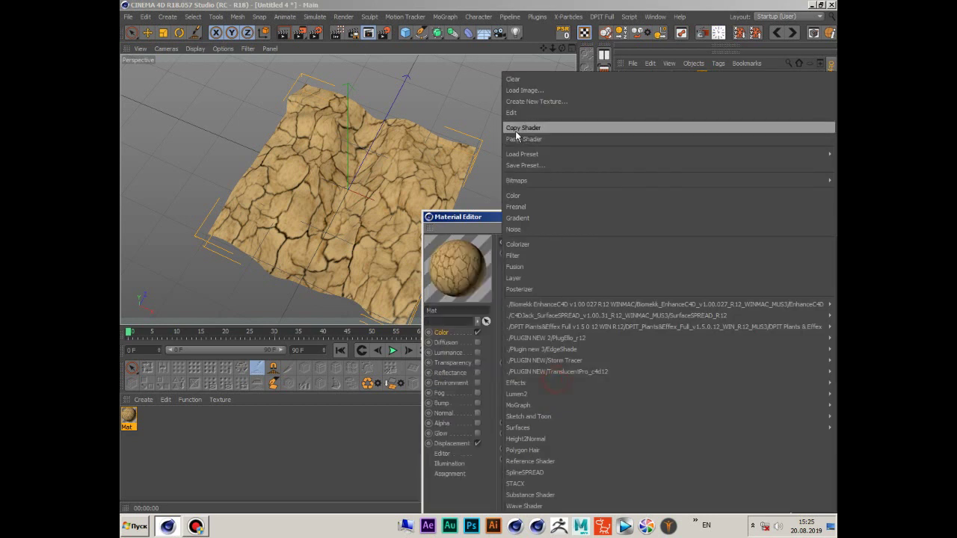
pyautogui.click(532, 129)
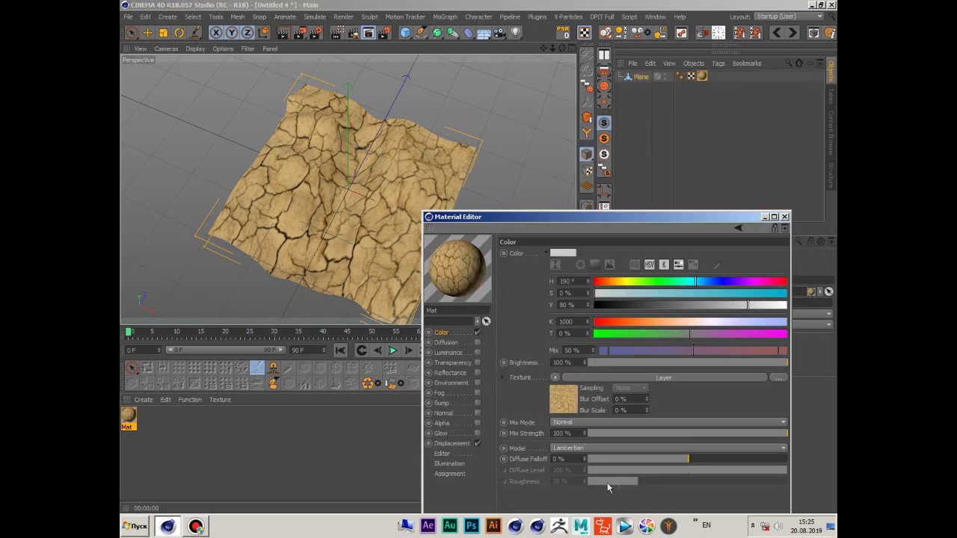
pyautogui.click(452, 444)
pyautogui.click(541, 291)
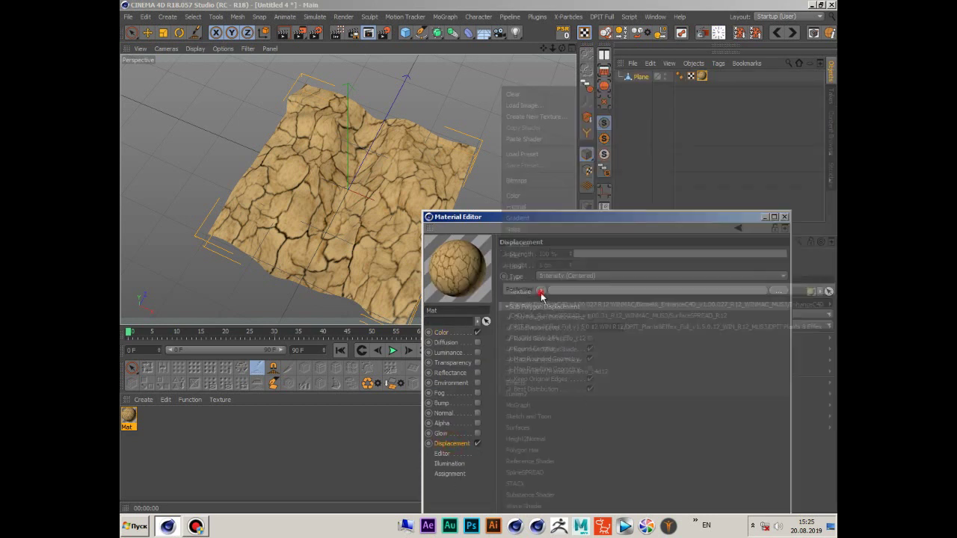
pyautogui.click(530, 140)
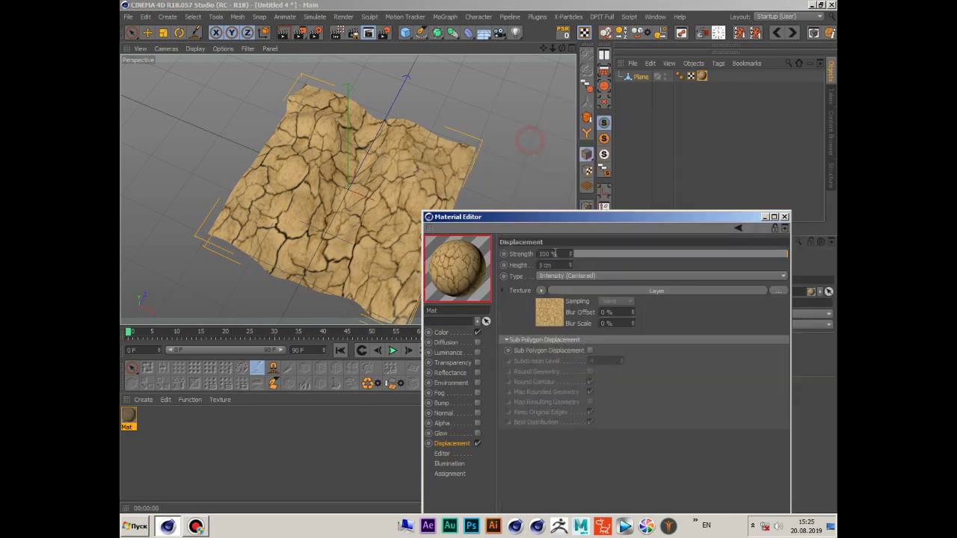
# Turn on Sub Polygon Displacement and Round Geometry with 65% strength and 3 cm height.
pyautogui.click(590, 350)
pyautogui.click(591, 372)
pyautogui.write('65')
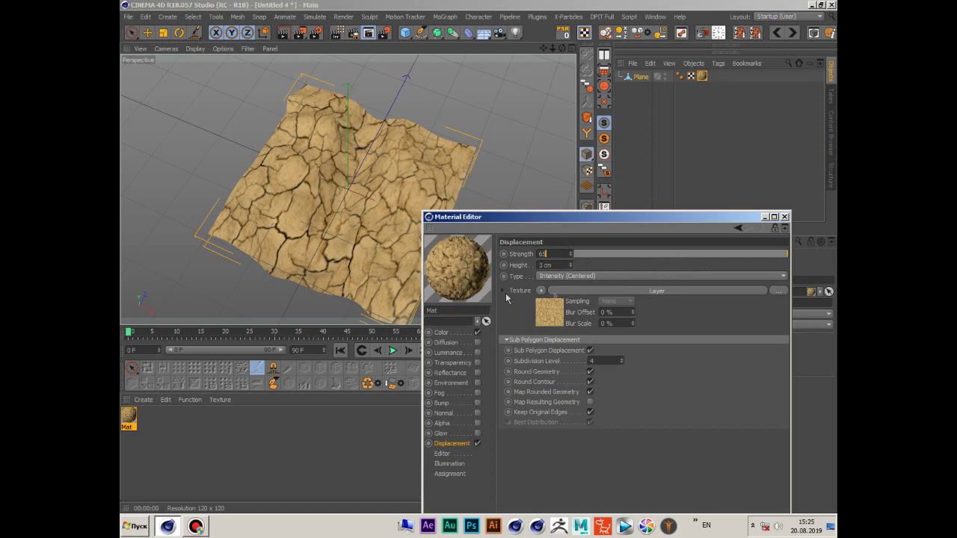
pyautogui.press('Return')
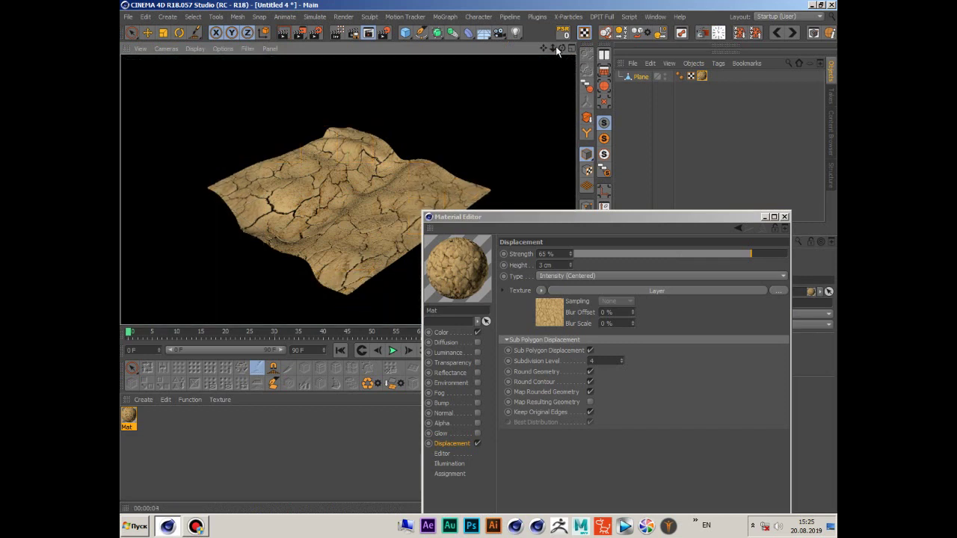
pyautogui.scroll(3, 347, 190)
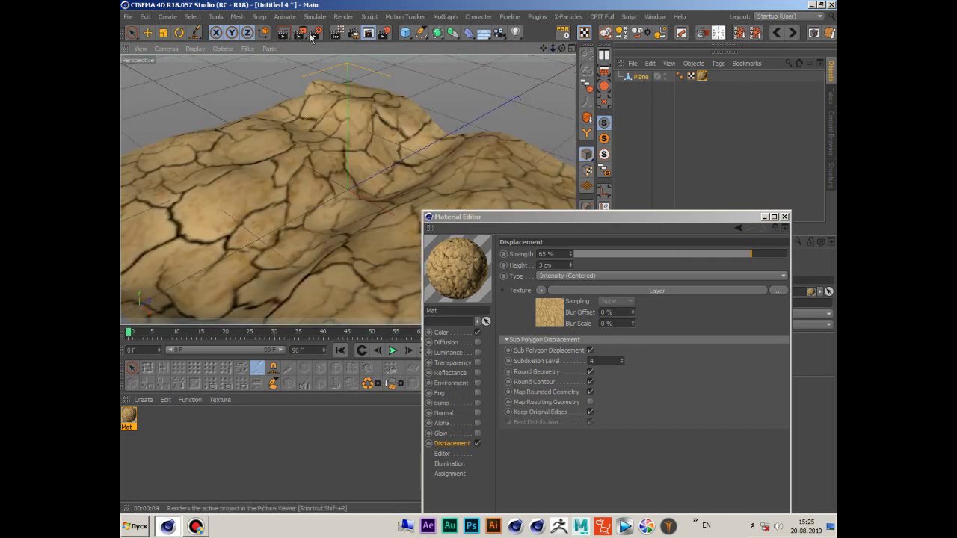
# Render a preview of the displaced terrain, then disable materials and view the grey plane from above.
pyautogui.click(287, 35)
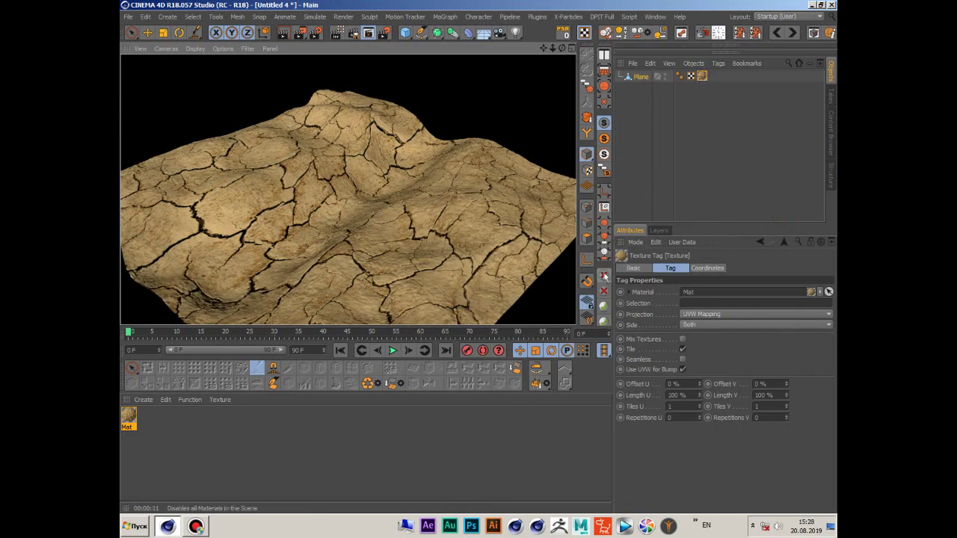
pyautogui.click(604, 277)
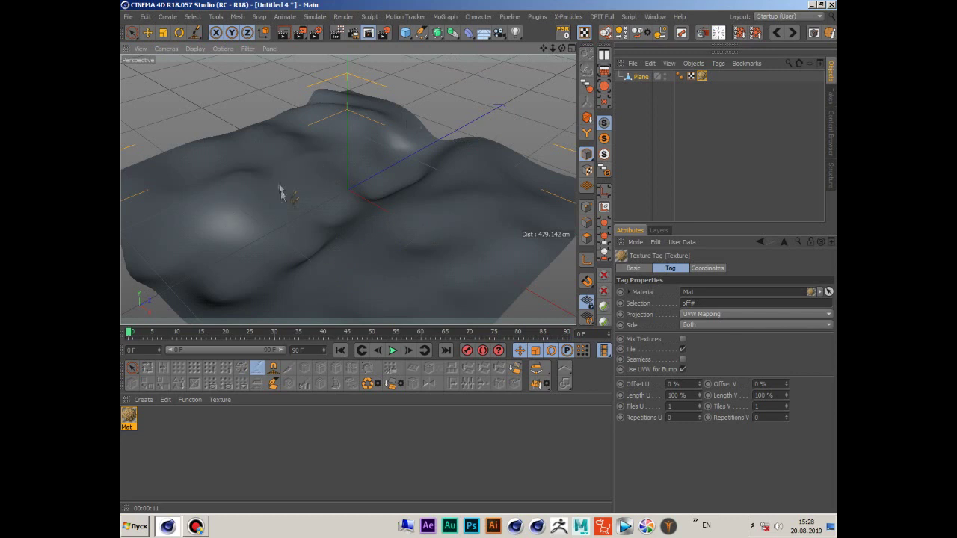
pyautogui.moveTo(561, 49); pyautogui.dragTo(202, 6)
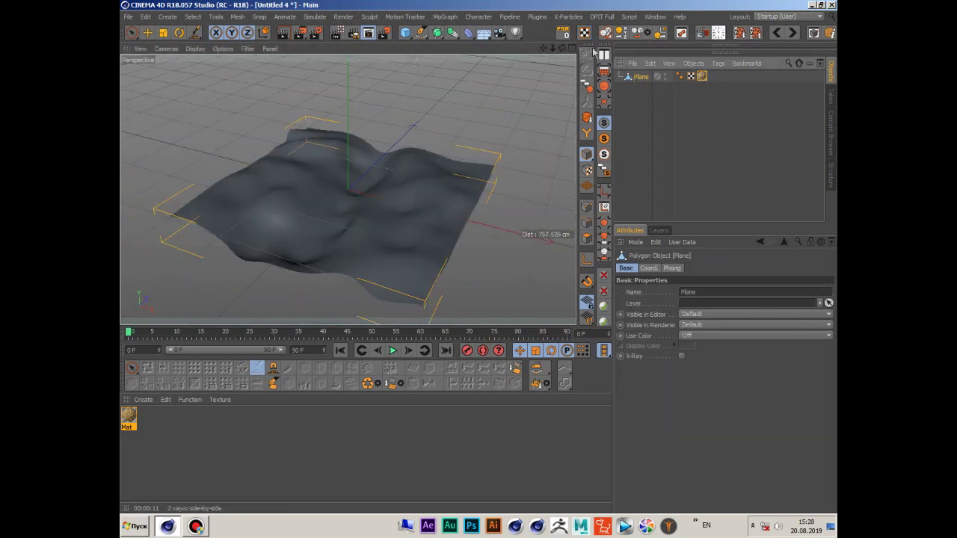
pyautogui.moveTo(562, 48); pyautogui.dragTo(516, 98)
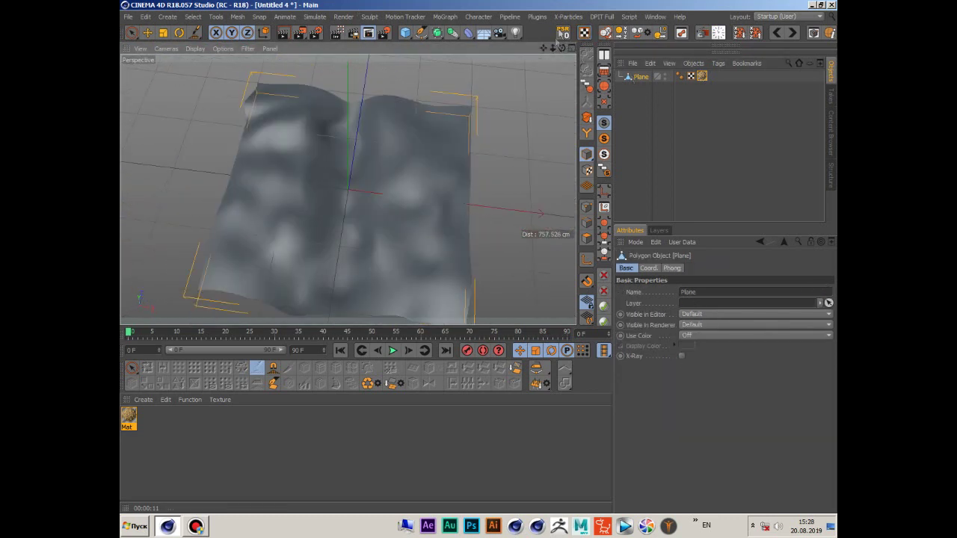
# Add an X-Particles System with Add Basic Setup for groups, Emitter, Question and Action.
pyautogui.click(574, 18)
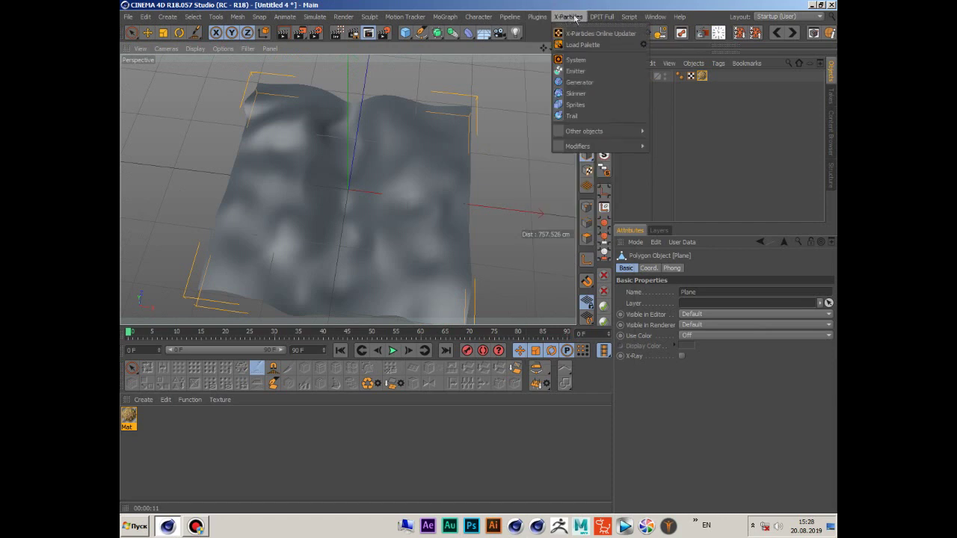
pyautogui.click(583, 62)
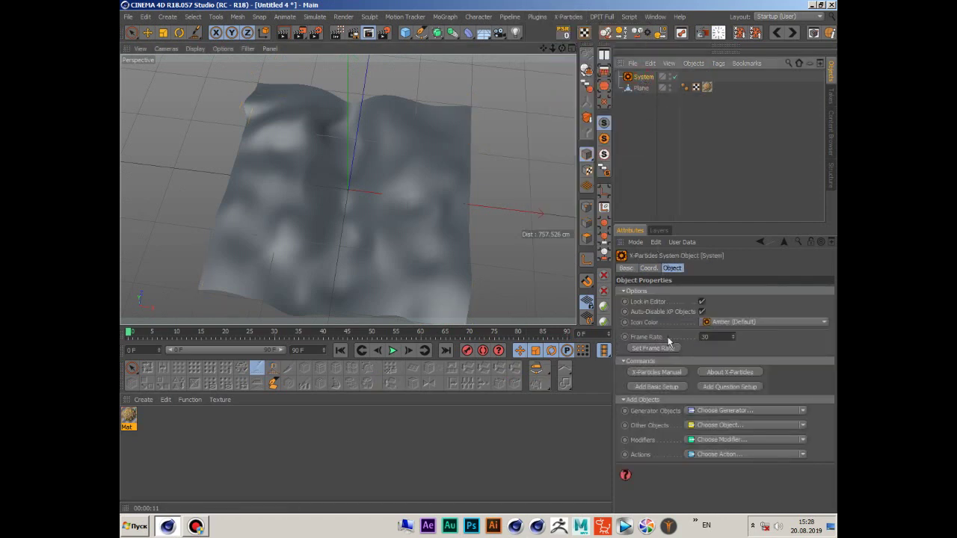
pyautogui.click(661, 387)
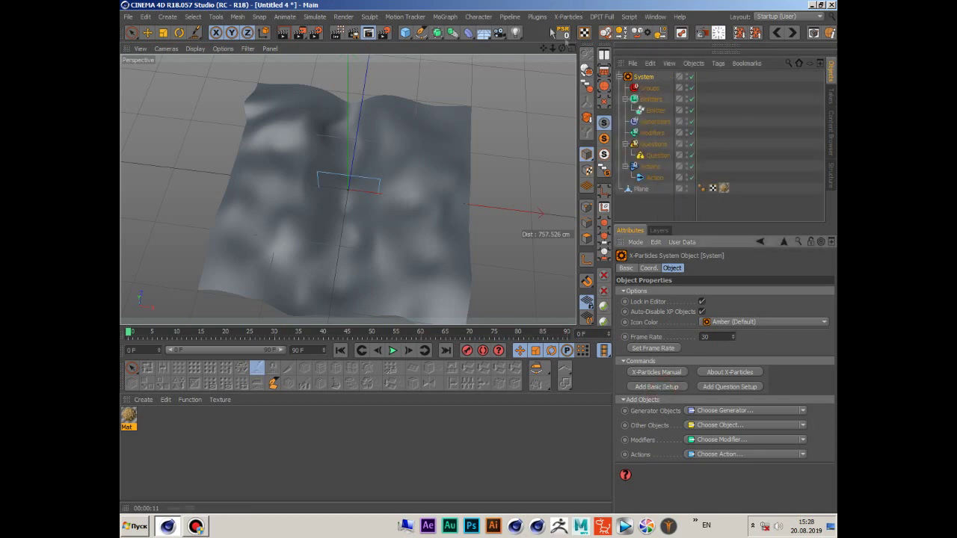
pyautogui.moveTo(562, 47); pyautogui.dragTo(565, 50)
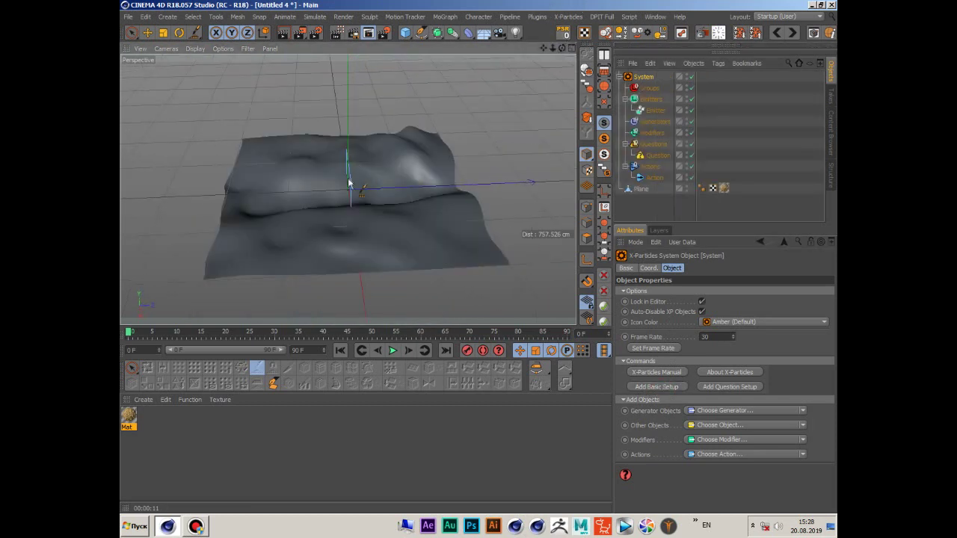
pyautogui.click(148, 34)
# Move the Emitter right of and above the plane, play, and set Emitter Plane to Z-.
pyautogui.click(655, 110)
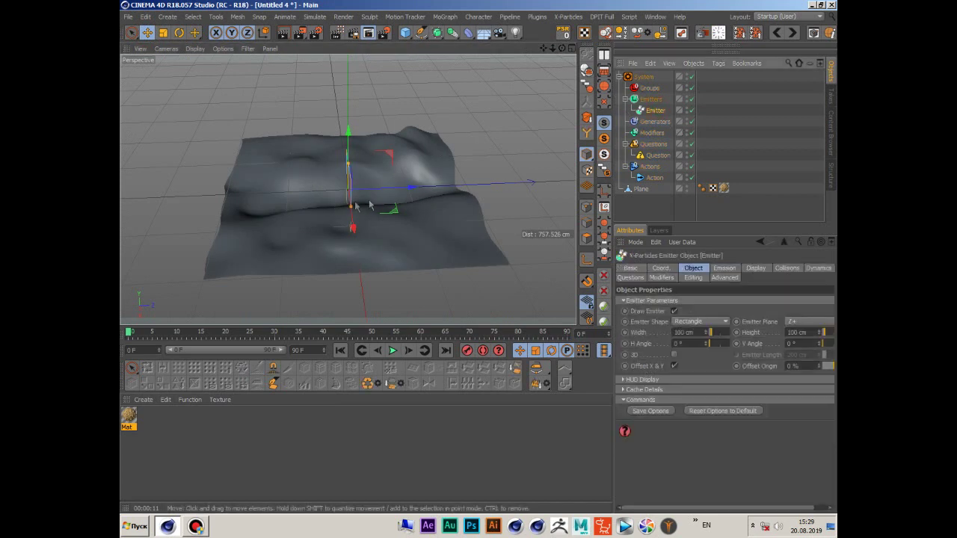
pyautogui.moveTo(403, 196); pyautogui.dragTo(490, 193)
pyautogui.moveTo(482, 145); pyautogui.dragTo(479, 104)
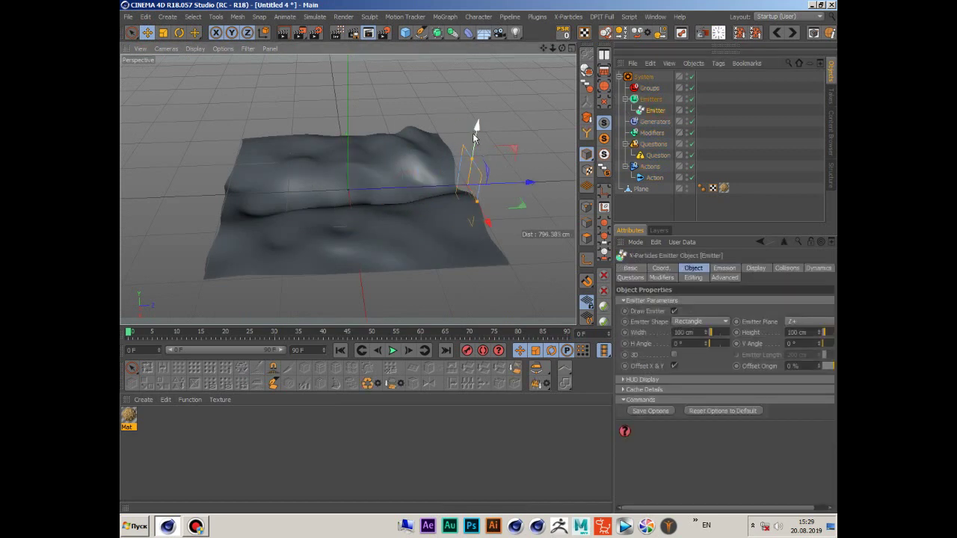
pyautogui.press('F8')
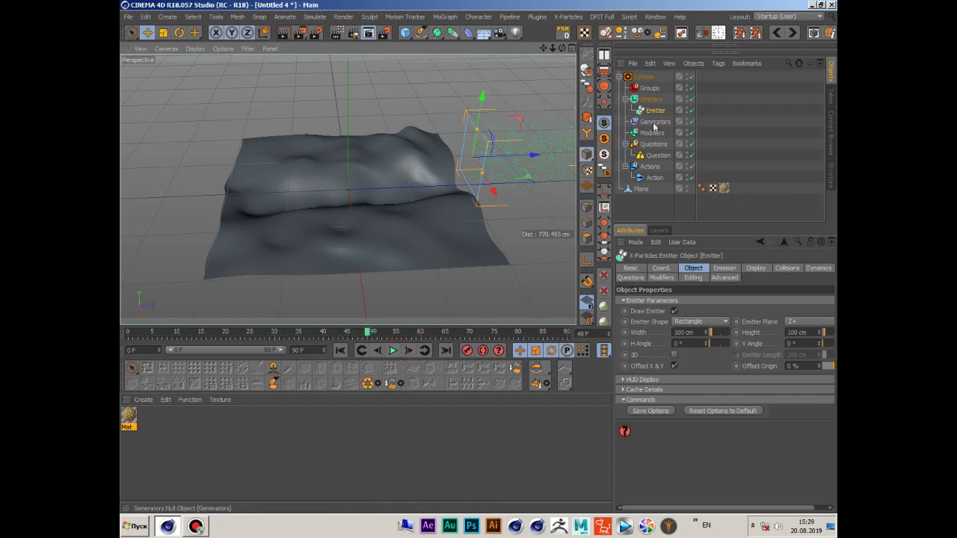
pyautogui.click(803, 322)
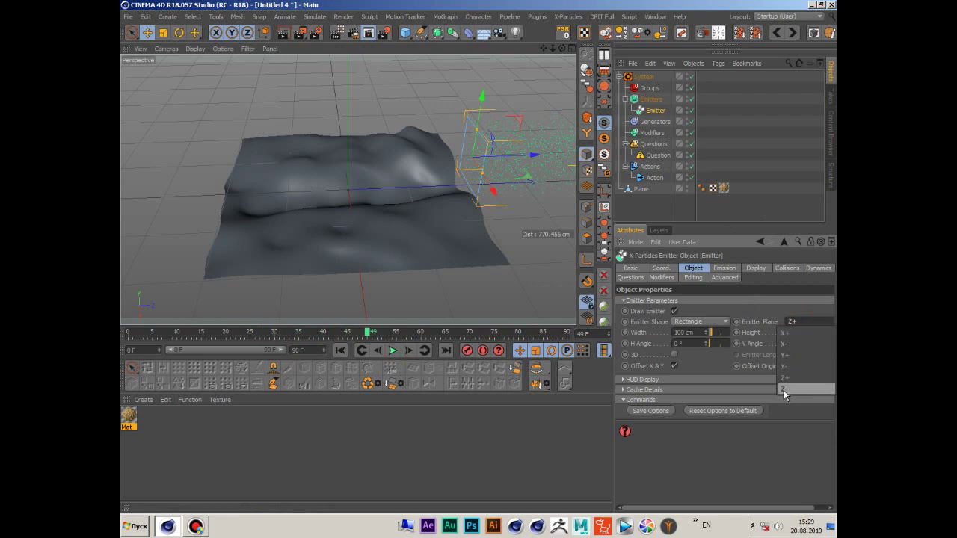
pyautogui.click(784, 390)
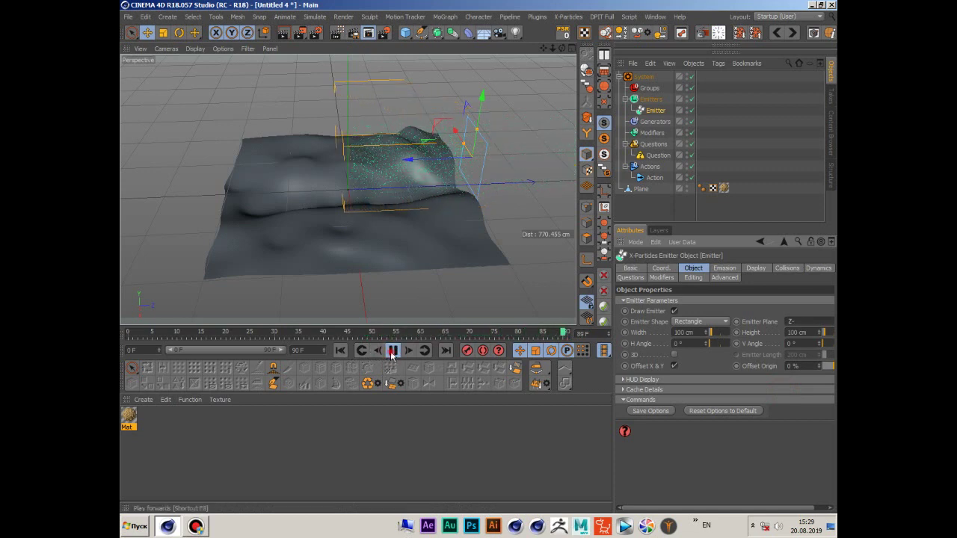
# Make the emitter a Circle with a 25 cm disc radius.
pyautogui.click(691, 322)
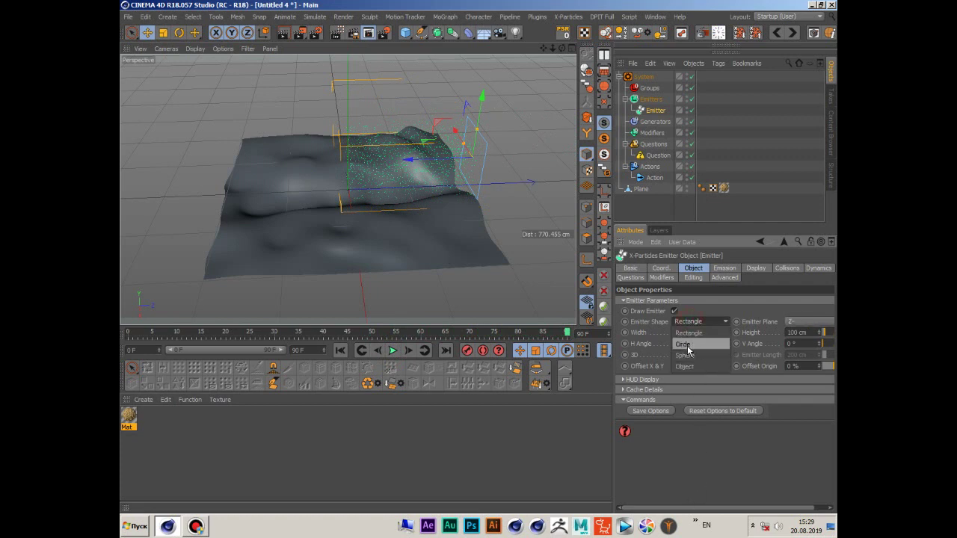
pyautogui.click(689, 346)
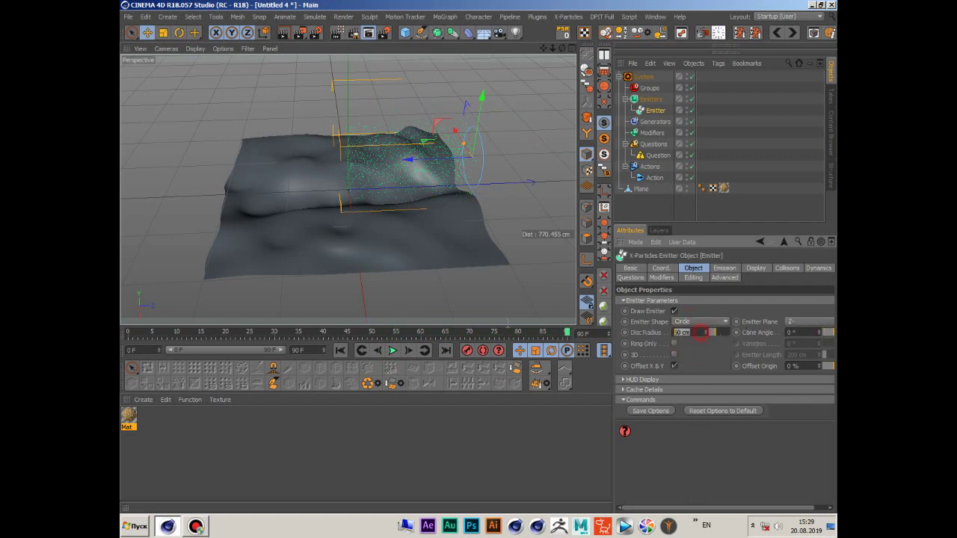
pyautogui.write('25')
# Tilt the emitter down about 15° and lower it so particles stream onto the terrain.
pyautogui.keyDown('alt'); pyautogui.moveTo(433, 179); pyautogui.dragTo(397, 162); pyautogui.keyUp('alt')
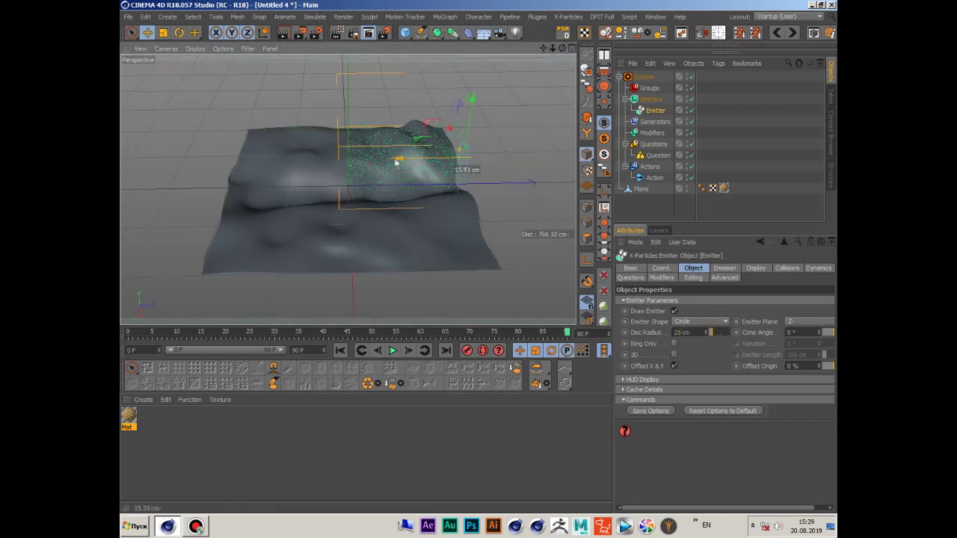
pyautogui.moveTo(466, 107)
pyautogui.keyDown('alt'); pyautogui.mouseDown()
pyautogui.moveTo(557, 64)
pyautogui.moveTo(486, 142)
pyautogui.moveTo(459, 149)
pyautogui.moveTo(518, 198)
pyautogui.mouseUp(); pyautogui.keyUp('alt')
pyautogui.press('r')
pyautogui.press('F8')
pyautogui.press('e')
pyautogui.press('F8')
pyautogui.moveTo(463, 120)
pyautogui.keyDown('alt'); pyautogui.mouseDown()
pyautogui.moveTo(479, 109)
pyautogui.moveTo(469, 129)
pyautogui.mouseUp(); pyautogui.keyUp('alt')
pyautogui.click(393, 351)
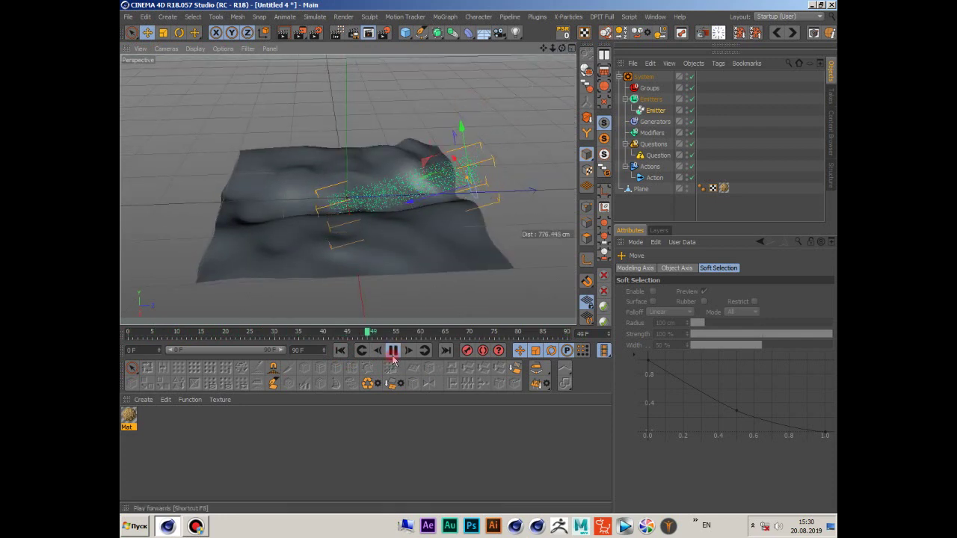
pyautogui.moveTo(418, 187)
pyautogui.keyDown('alt'); pyautogui.mouseDown()
pyautogui.moveTo(472, 184)
pyautogui.moveTo(351, 188)
pyautogui.mouseUp(); pyautogui.keyUp('alt')
pyautogui.click(393, 351)
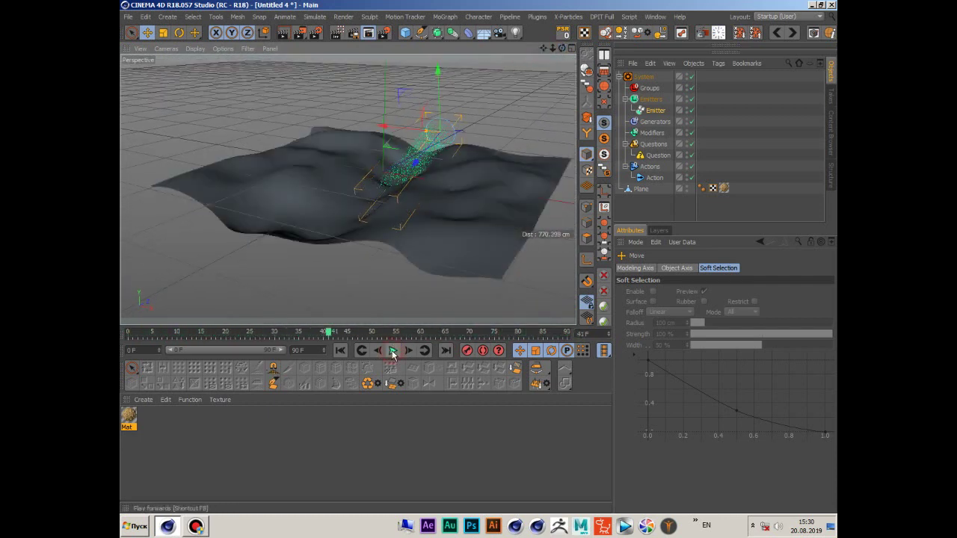
# Add an X-Particles Collider tag to the Plane and replay to watch particles bounce across it.
pyautogui.click(643, 190)
pyautogui.rightClick(642, 190)
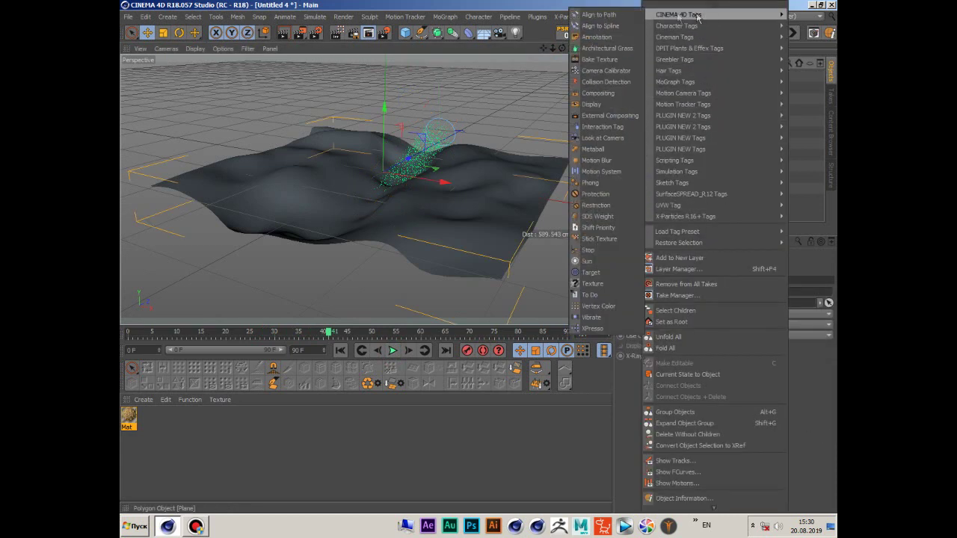
pyautogui.moveTo(685, 217)
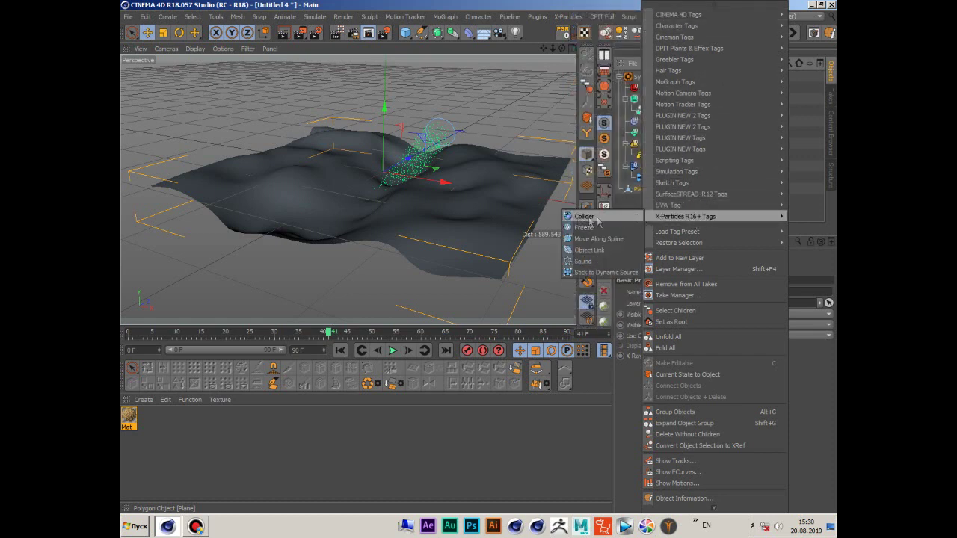
pyautogui.click(584, 217)
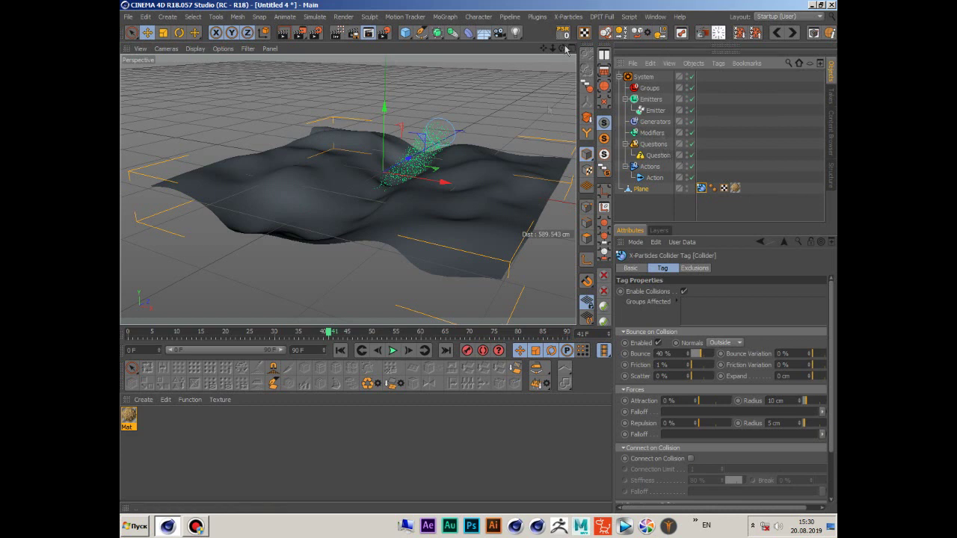
pyautogui.hotkey('shift', 'f')
pyautogui.press('F8')
pyautogui.moveTo(568, 47)
pyautogui.mouseDown()
pyautogui.moveTo(568, 30)
pyautogui.moveTo(516, 52)
pyautogui.mouseUp()
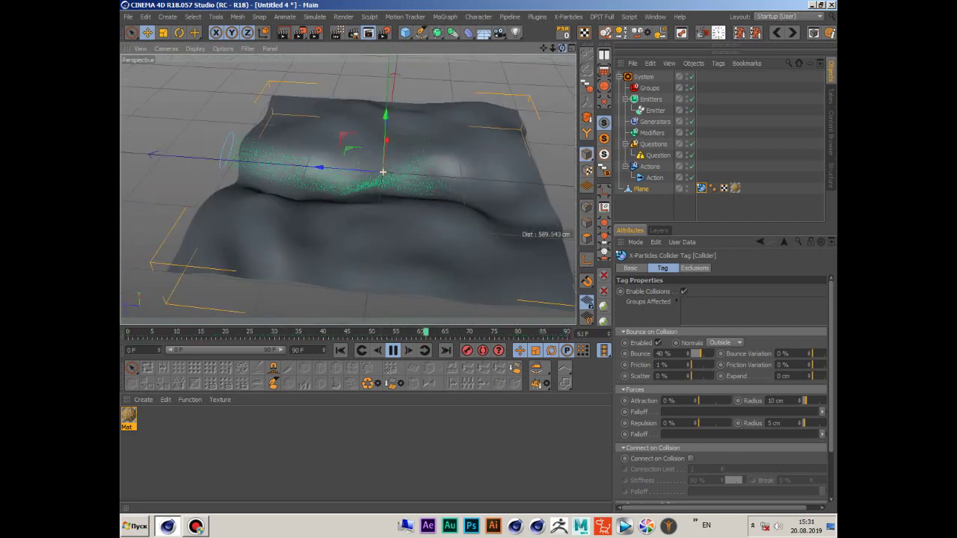
pyautogui.moveTo(516, 52); pyautogui.dragTo(508, 59)
pyautogui.click(394, 353)
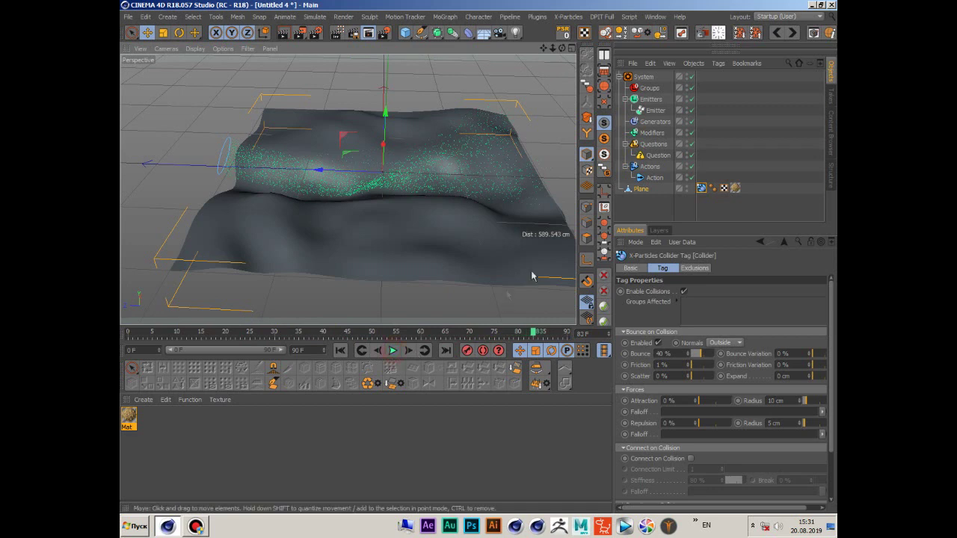
pyautogui.click(643, 77)
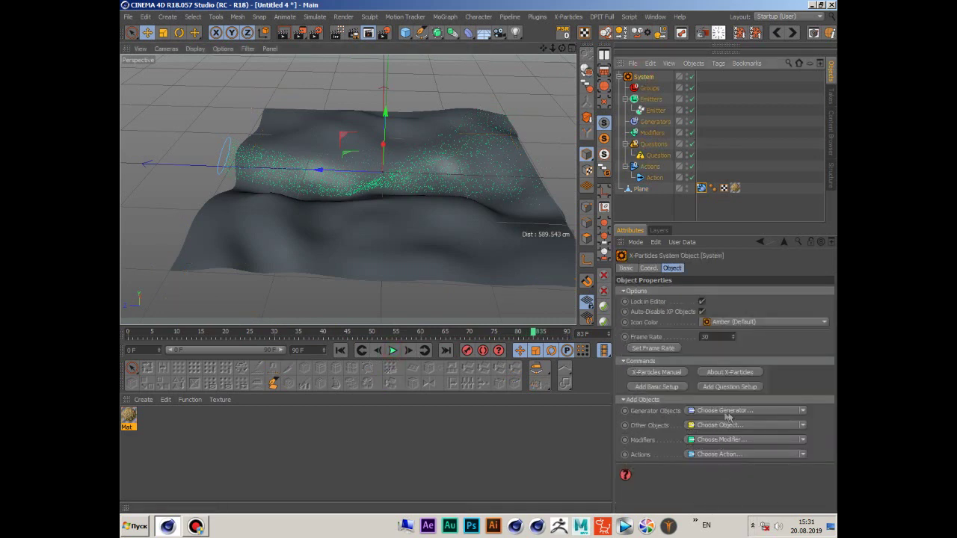
# Add a Skinner generator to the particle system and set its polygon size to 6 cm.
pyautogui.click(803, 410)
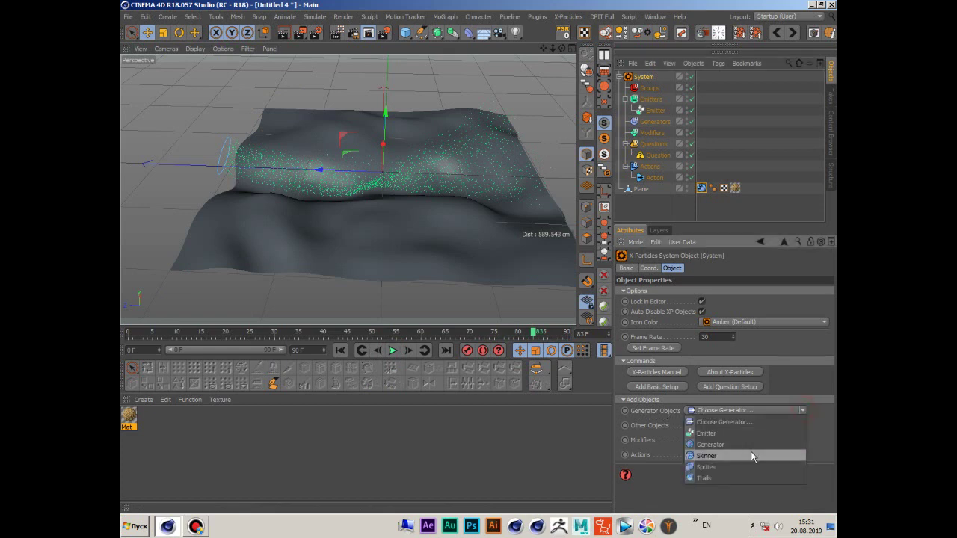
pyautogui.click(713, 459)
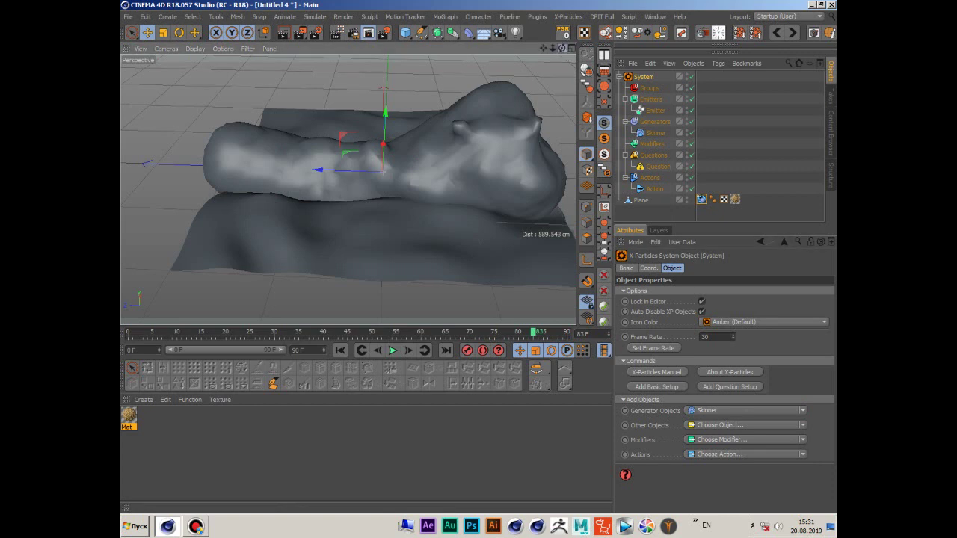
pyautogui.keyDown('alt'); pyautogui.moveTo(383, 172); pyautogui.dragTo(658, 114); pyautogui.keyUp('alt')
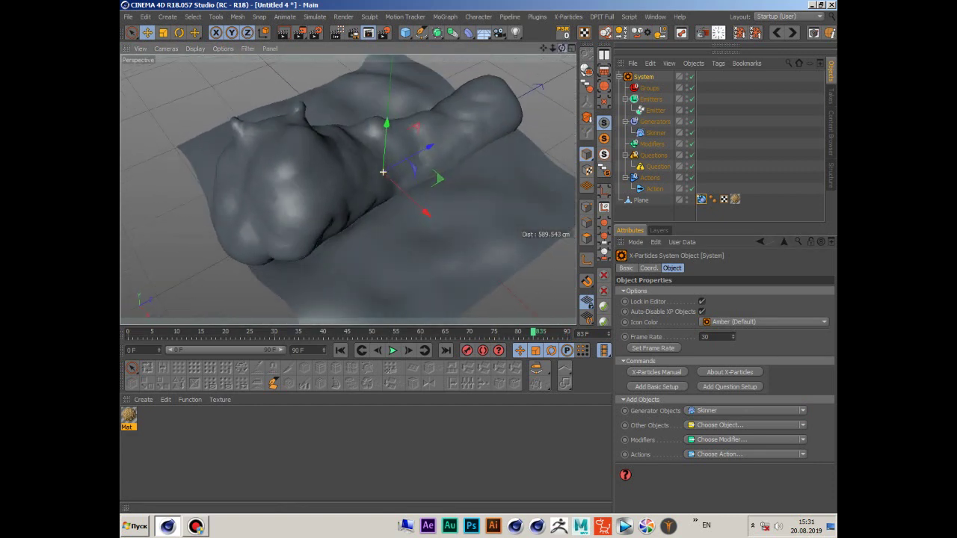
pyautogui.click(652, 133)
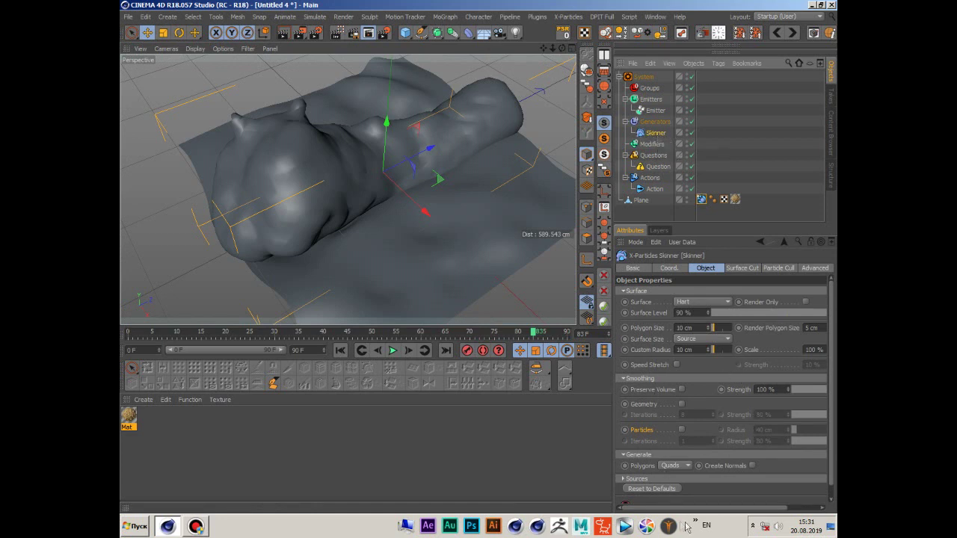
pyautogui.moveTo(669, 509); pyautogui.dragTo(699, 508)
pyautogui.click(647, 328)
pyautogui.moveTo(610, 335); pyautogui.dragTo(562, 335)
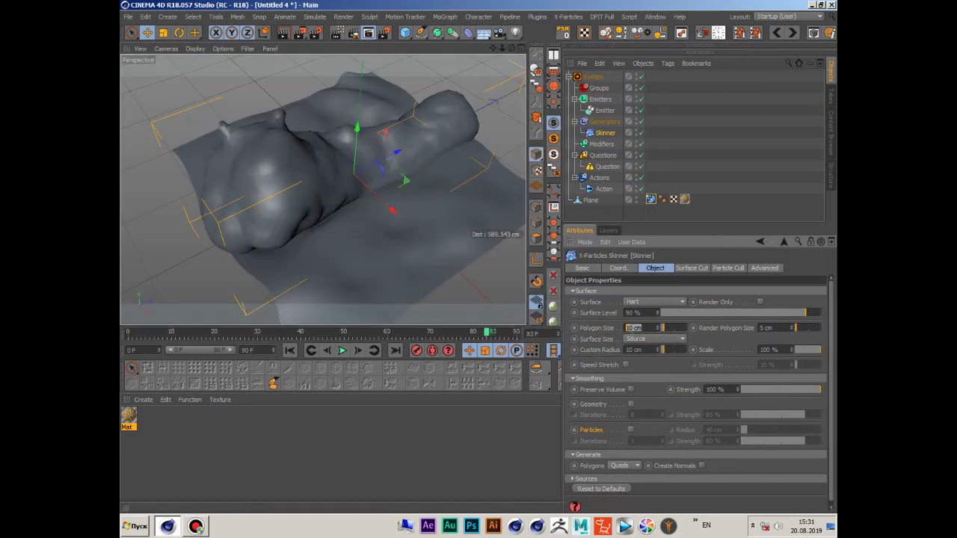
pyautogui.write('6')
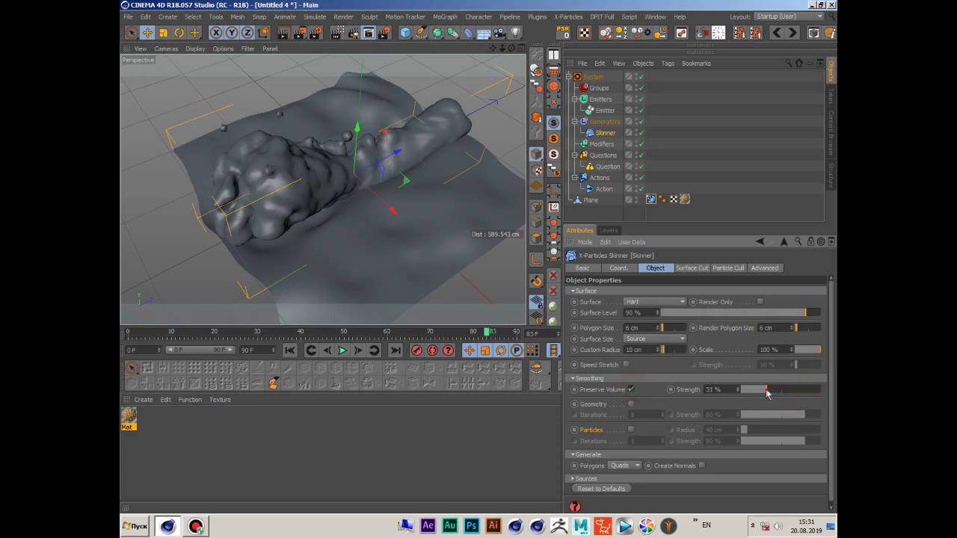
# Enable Skinner Geometry smoothing at 13% strength and Particles smoothing at 74% strength.
pyautogui.click(631, 404)
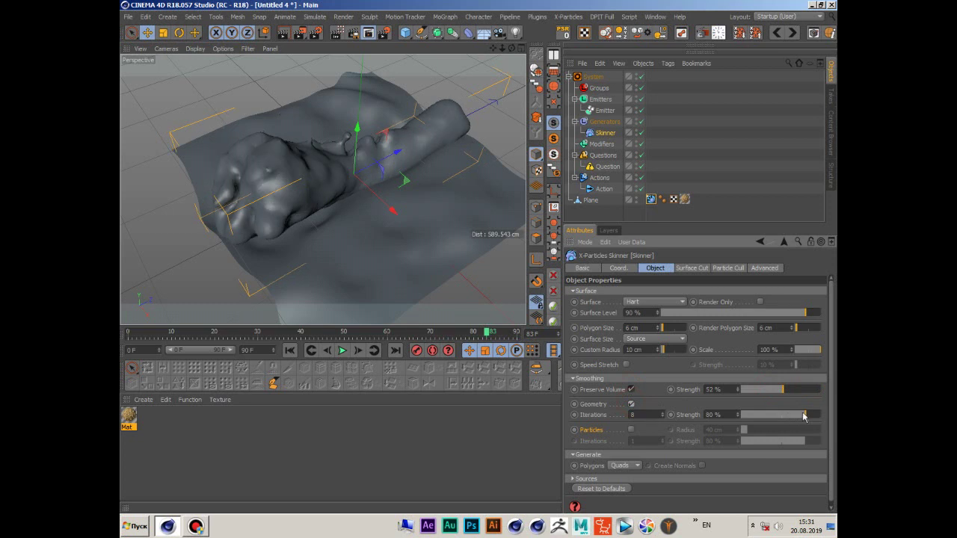
pyautogui.moveTo(773, 416)
pyautogui.mouseDown()
pyautogui.moveTo(796, 416)
pyautogui.moveTo(755, 415)
pyautogui.mouseUp()
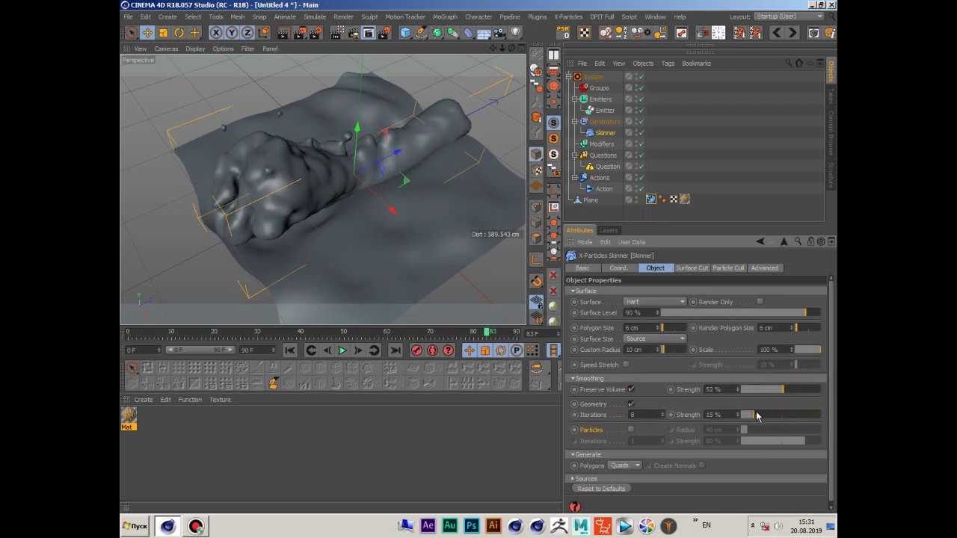
pyautogui.click(632, 431)
pyautogui.moveTo(787, 446)
pyautogui.mouseDown()
pyautogui.moveTo(826, 442)
pyautogui.moveTo(804, 445)
pyautogui.mouseUp()
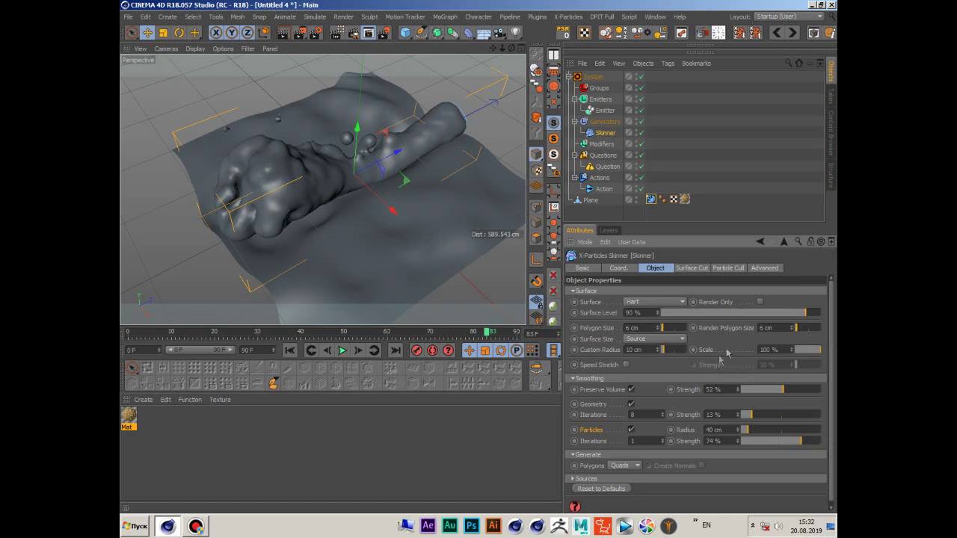
# Lower the Skinner's surface level to 25% and play the simulation to preview the blobby mesh.
pyautogui.moveTo(777, 318)
pyautogui.mouseDown()
pyautogui.moveTo(693, 320)
pyautogui.moveTo(706, 319)
pyautogui.mouseUp()
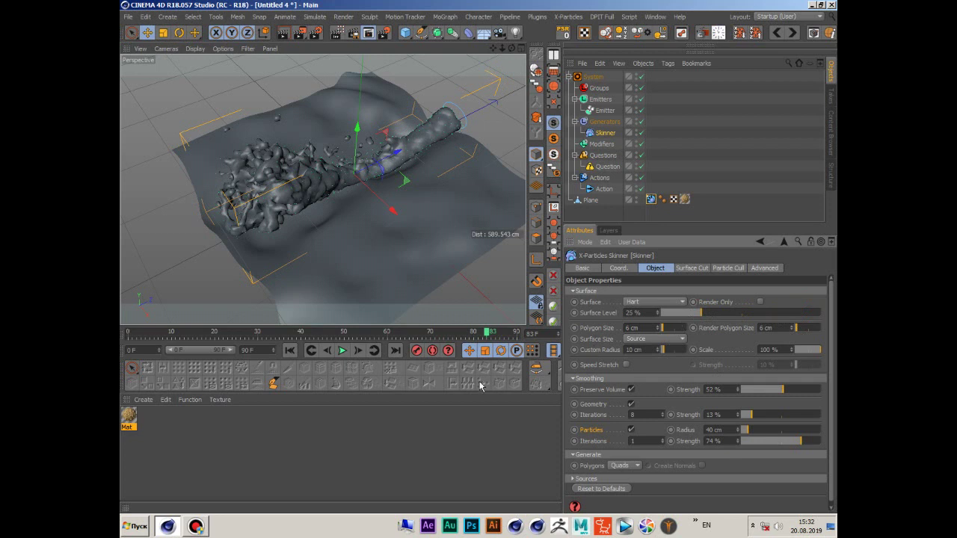
pyautogui.click(340, 352)
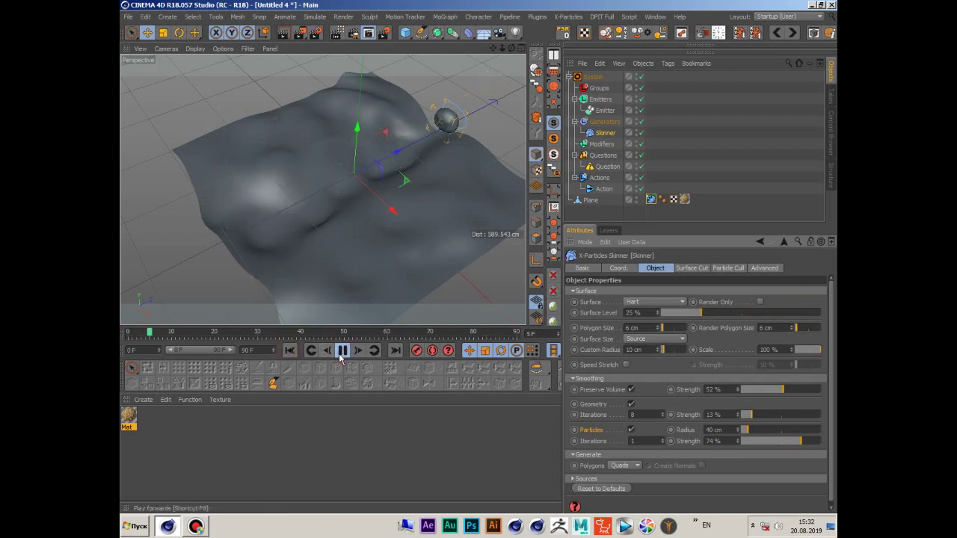
pyautogui.moveTo(512, 51)
pyautogui.mouseDown()
pyautogui.moveTo(354, 174)
pyautogui.moveTo(511, 61)
pyautogui.mouseUp()
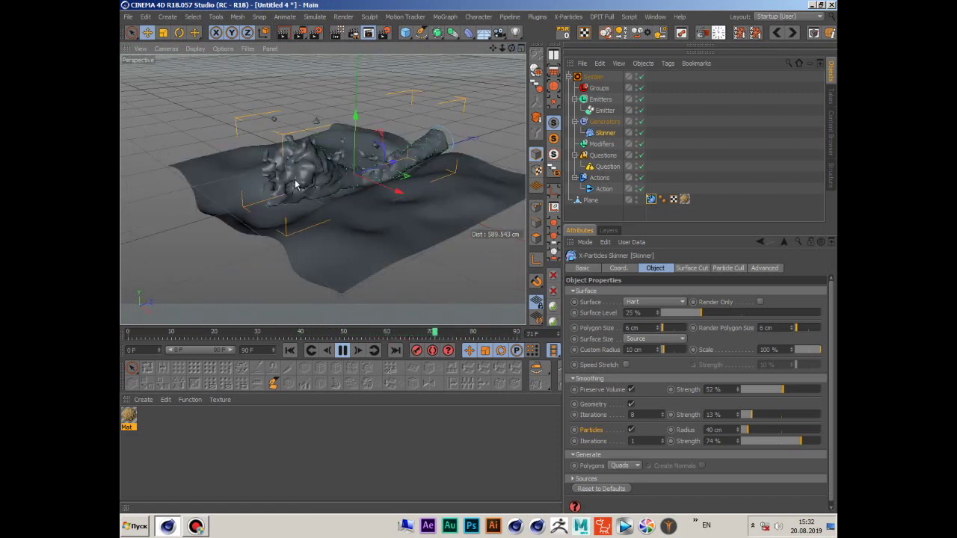
# Stop playback and add a Gravity modifier to the X-Particles system.
pyautogui.click(342, 350)
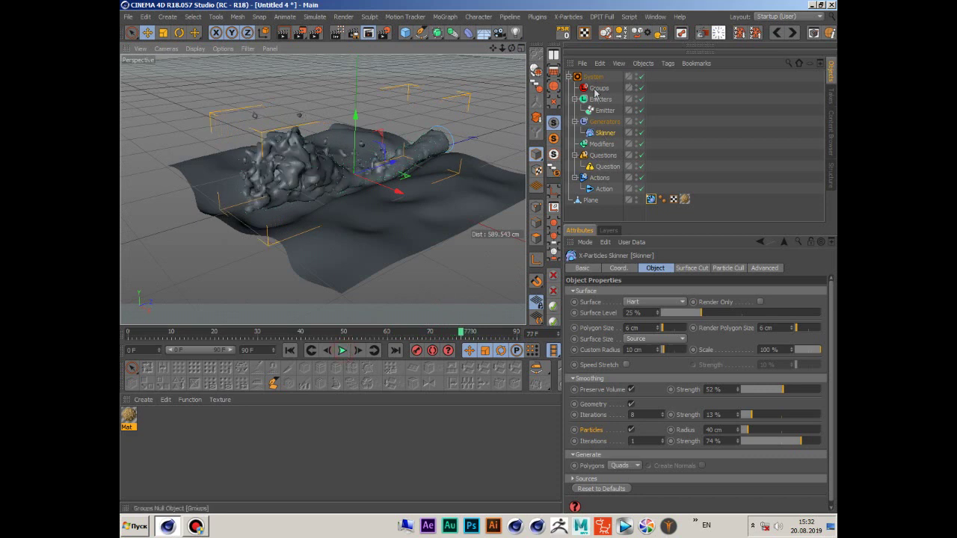
pyautogui.click(593, 76)
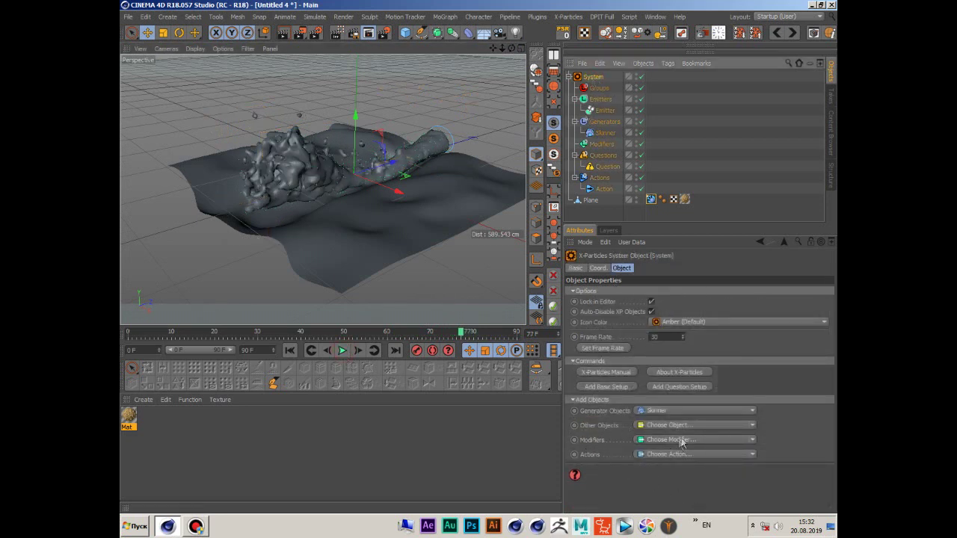
pyautogui.click(755, 441)
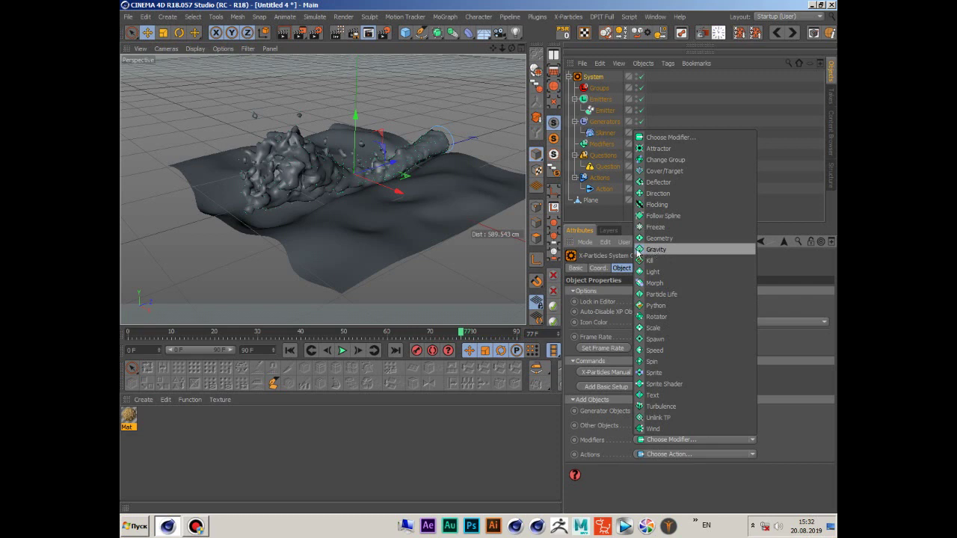
pyautogui.click(656, 250)
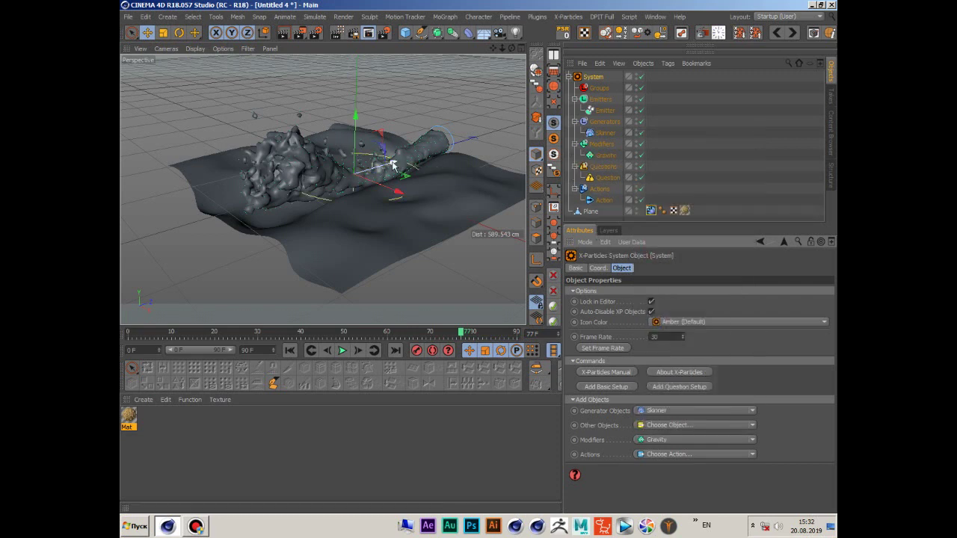
pyautogui.click(605, 155)
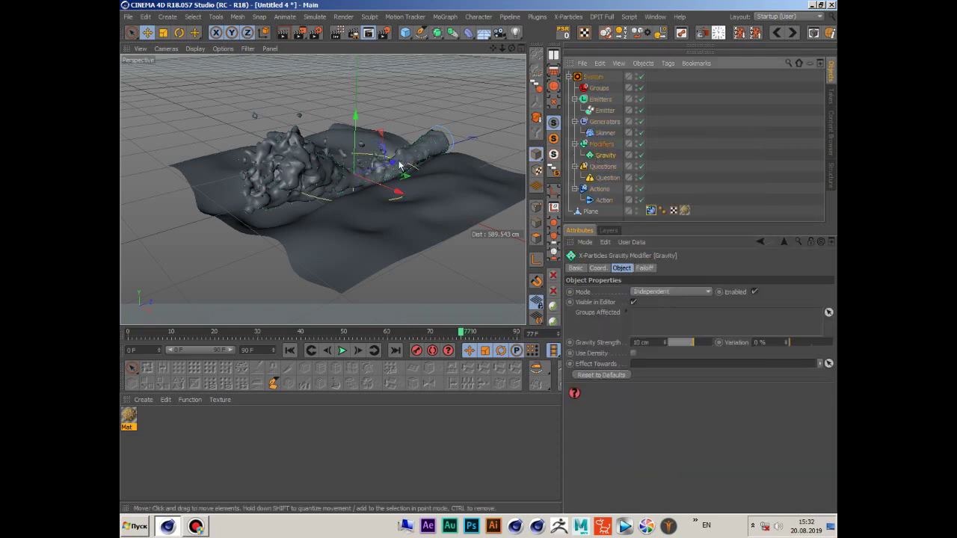
# Move the Gravity gizmo to the plane's left edge and play to watch the fluid run downhill.
pyautogui.moveTo(400, 164)
pyautogui.mouseDown()
pyautogui.moveTo(200, 182)
pyautogui.moveTo(202, 217)
pyautogui.mouseUp()
pyautogui.scroll(-1, 202, 217)
pyautogui.keyDown('alt'); pyautogui.moveTo(208, 250); pyautogui.dragTo(323, 189); pyautogui.keyUp('alt')
pyautogui.scroll(-4, 323, 190)
pyautogui.press('F8')
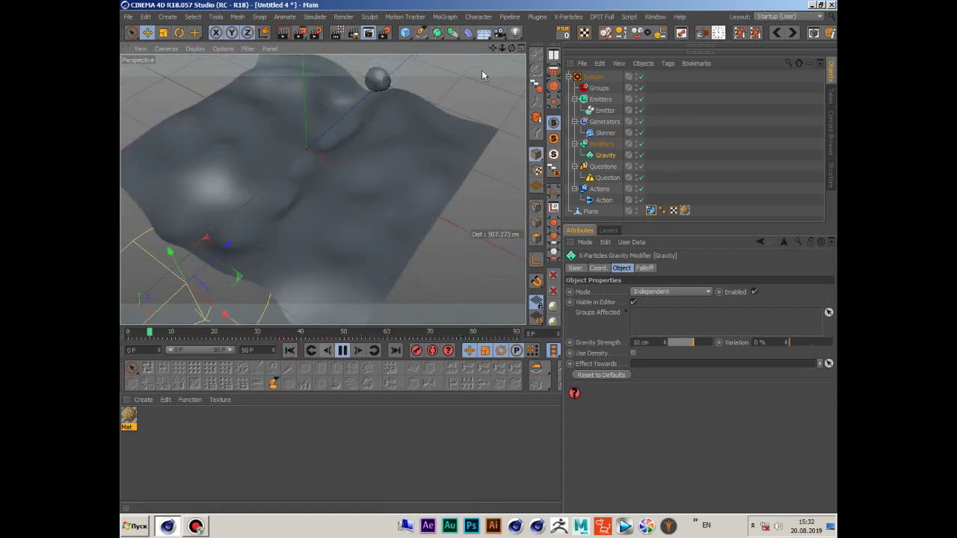
pyautogui.moveTo(512, 48); pyautogui.dragTo(322, 189)
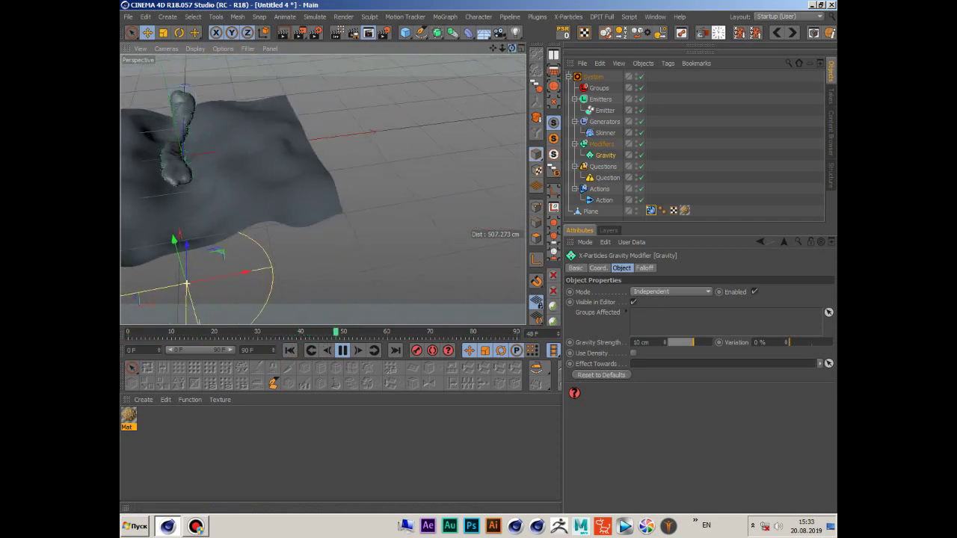
pyautogui.moveTo(323, 190)
pyautogui.mouseDown()
pyautogui.moveTo(300, 320)
pyautogui.moveTo(388, 238)
pyautogui.mouseUp()
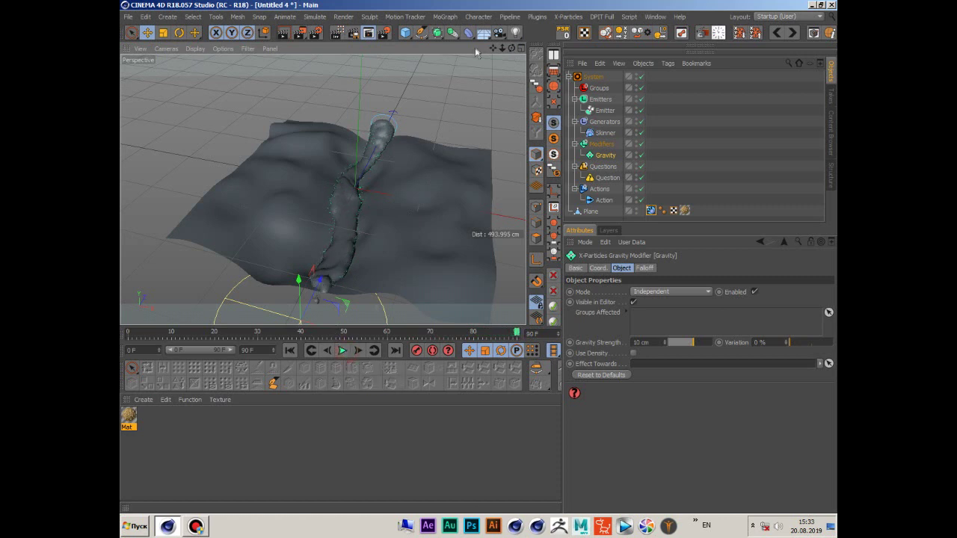
# Add a Turbulence modifier to the X-Particles system.
pyautogui.keyDown('alt'); pyautogui.moveTo(300, 320); pyautogui.dragTo(301, 320); pyautogui.keyUp('alt')
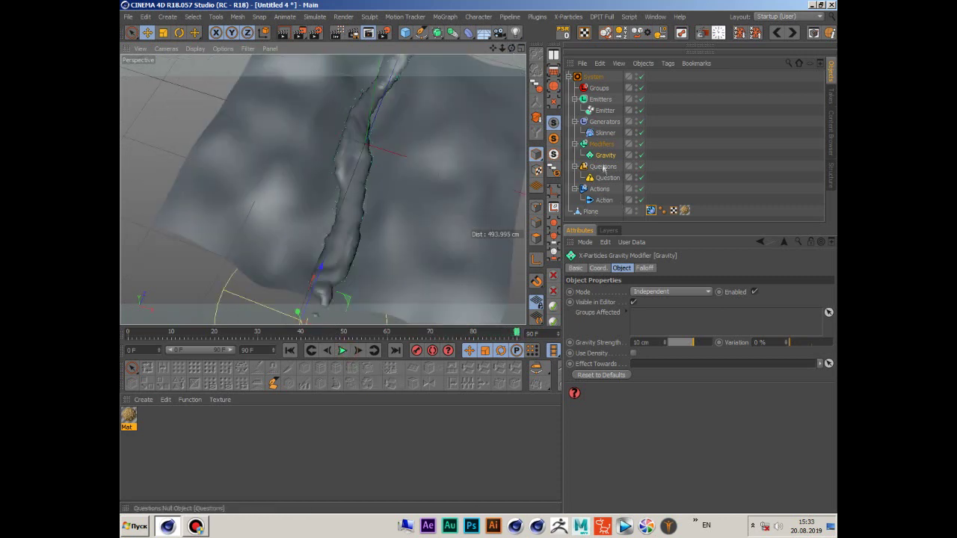
pyautogui.click(593, 77)
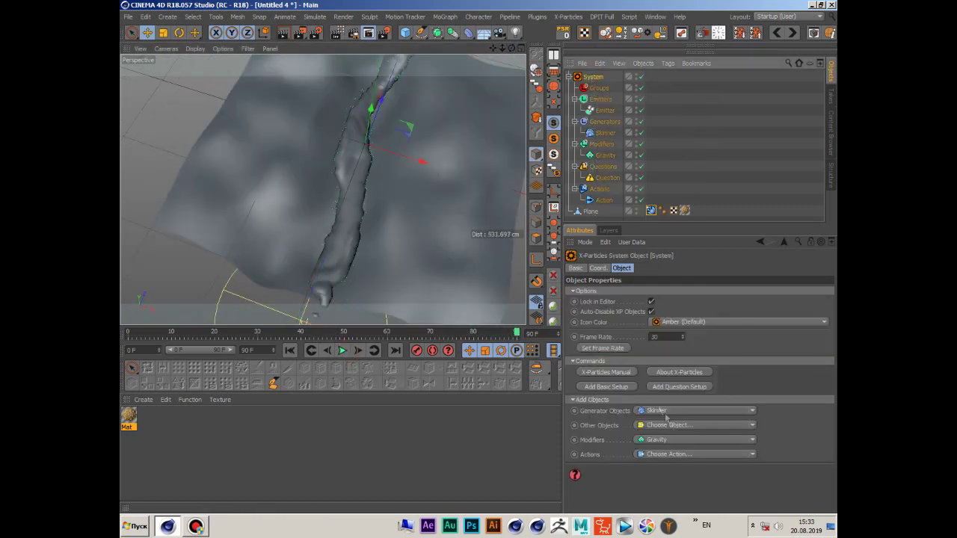
pyautogui.click(750, 440)
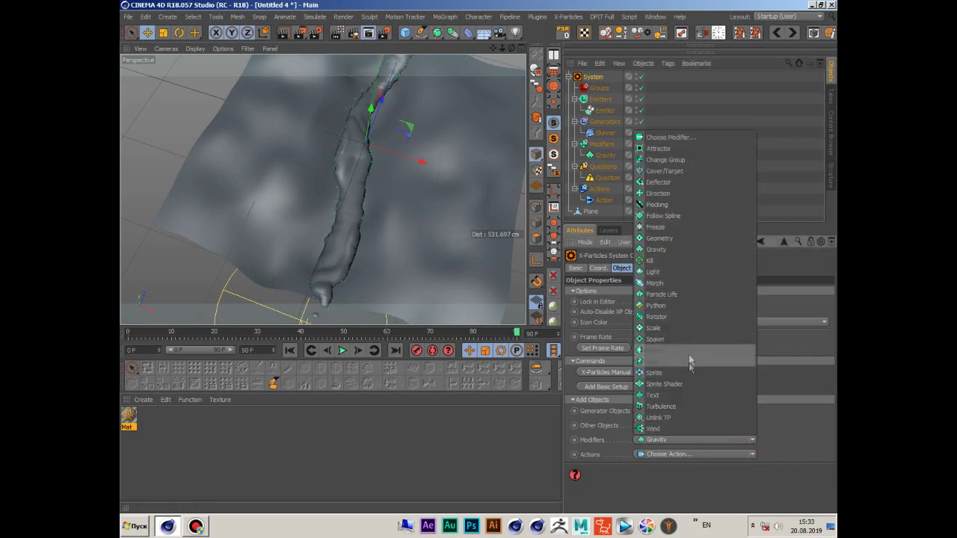
pyautogui.click(661, 407)
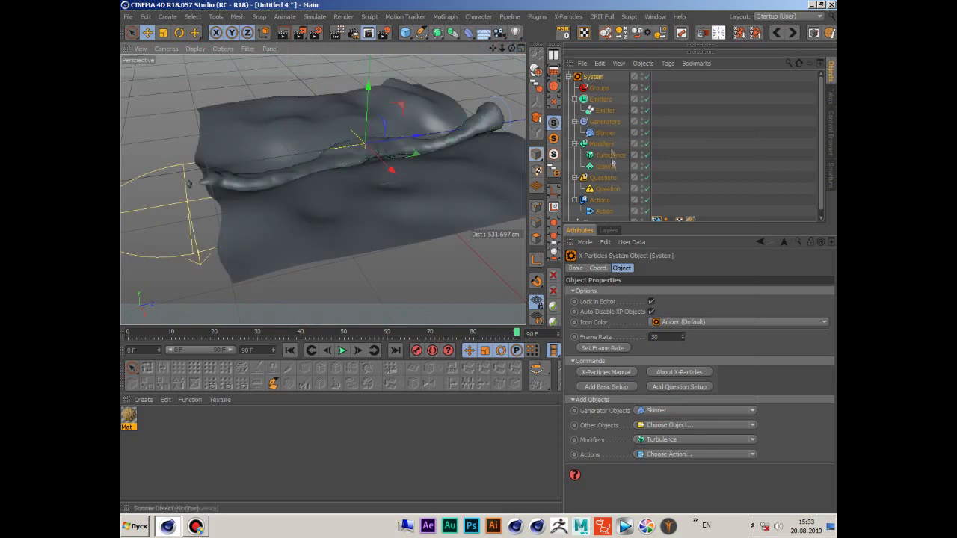
pyautogui.click(610, 155)
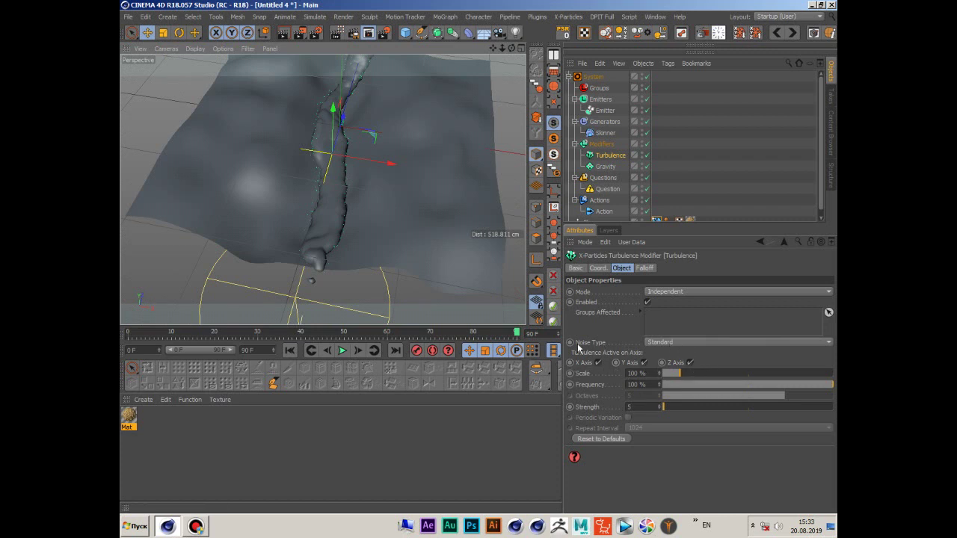
# Set the Turbulence noise type to Wavy Turbulence with strength 7 and preview playback.
pyautogui.click(679, 341)
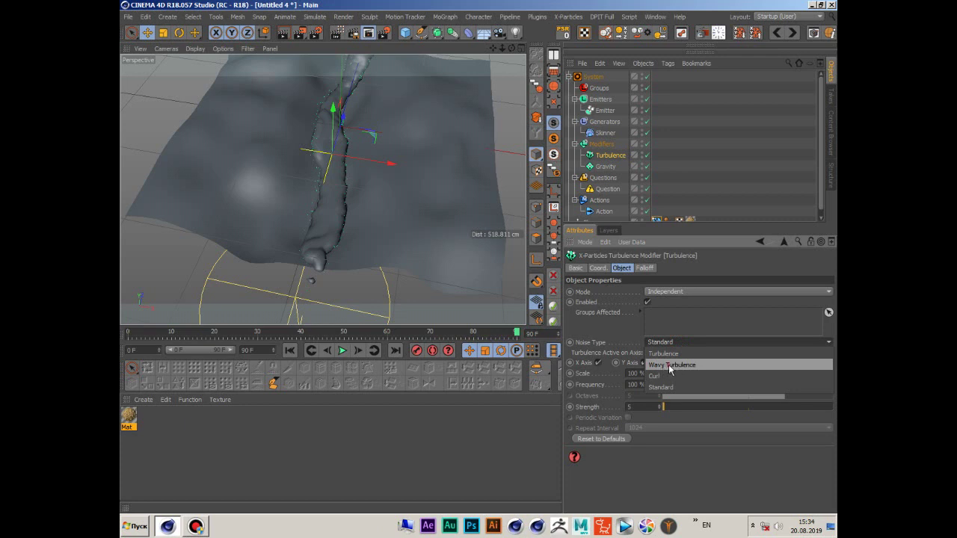
pyautogui.click(671, 364)
pyautogui.click(343, 351)
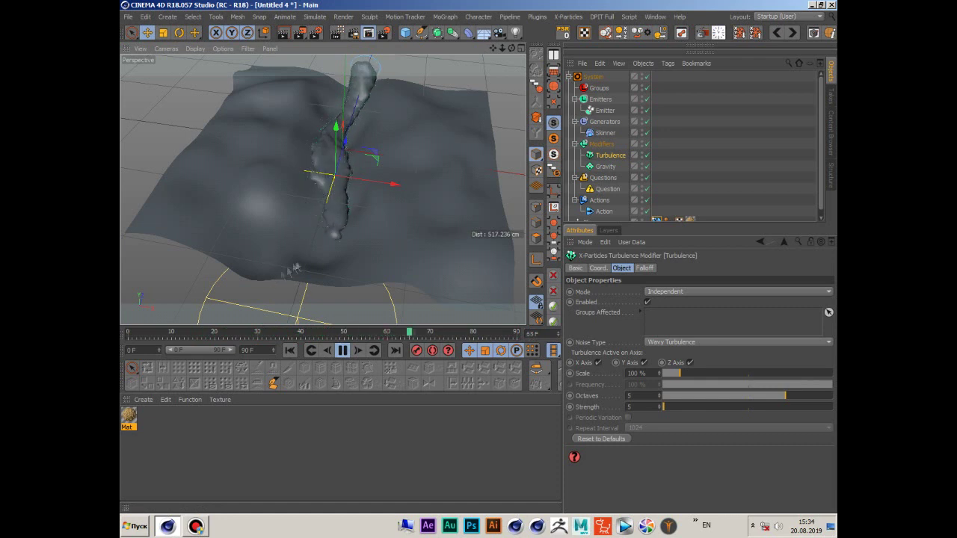
pyautogui.doubleClick(630, 407)
pyautogui.write('7')
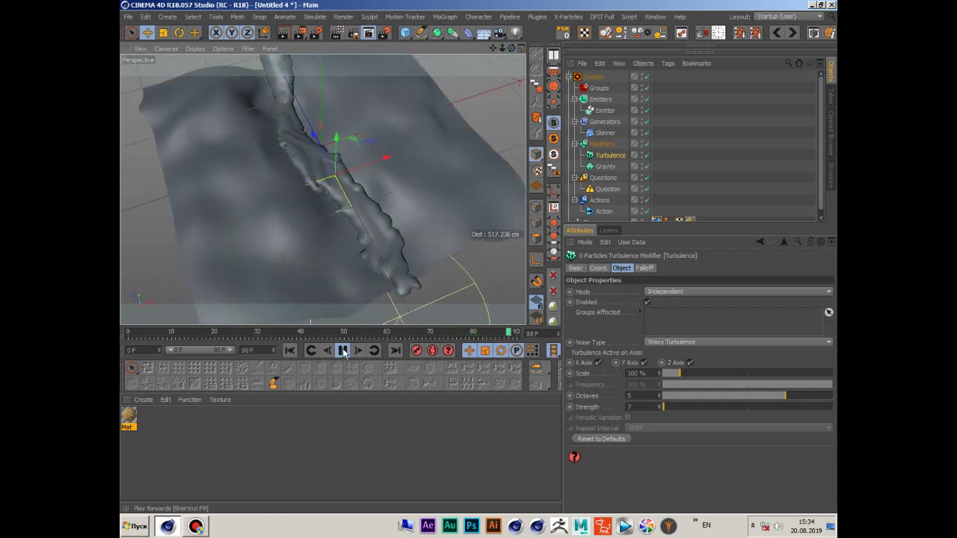
pyautogui.click(187, 398)
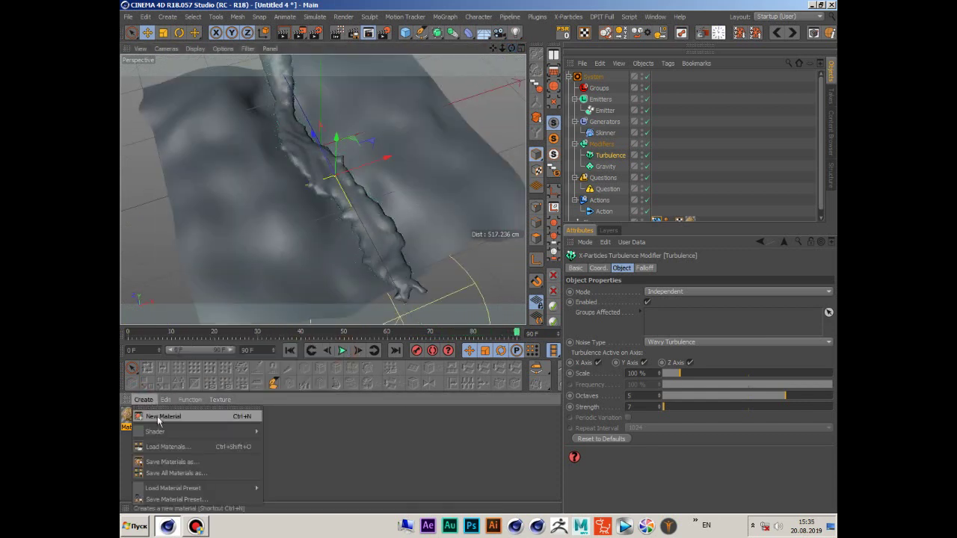
# Create a new material and enable Transparency with the Water refraction preset.
pyautogui.click(157, 418)
pyautogui.doubleClick(129, 415)
pyautogui.click(305, 194)
pyautogui.click(560, 143)
pyautogui.moveTo(561, 155); pyautogui.dragTo(496, 155)
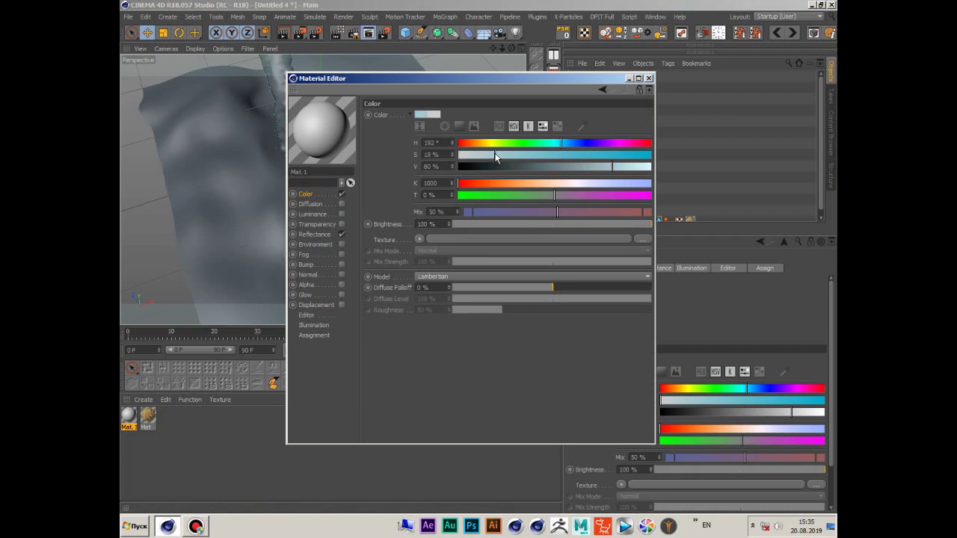
pyautogui.click(306, 224)
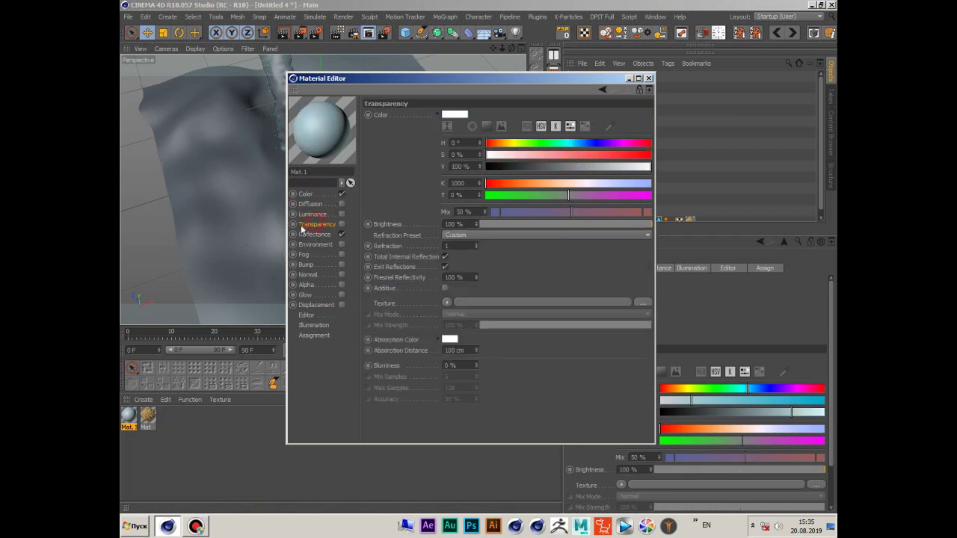
pyautogui.click(342, 224)
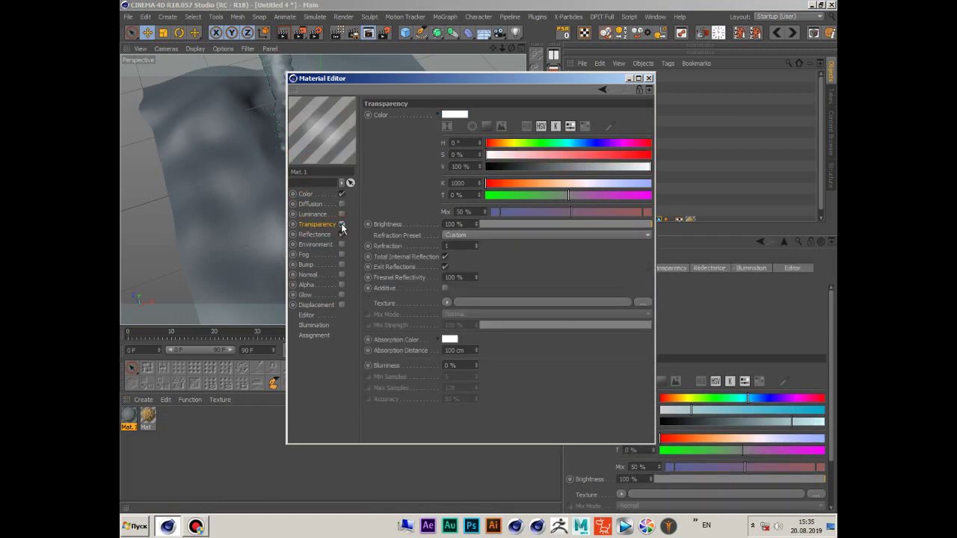
pyautogui.click(467, 236)
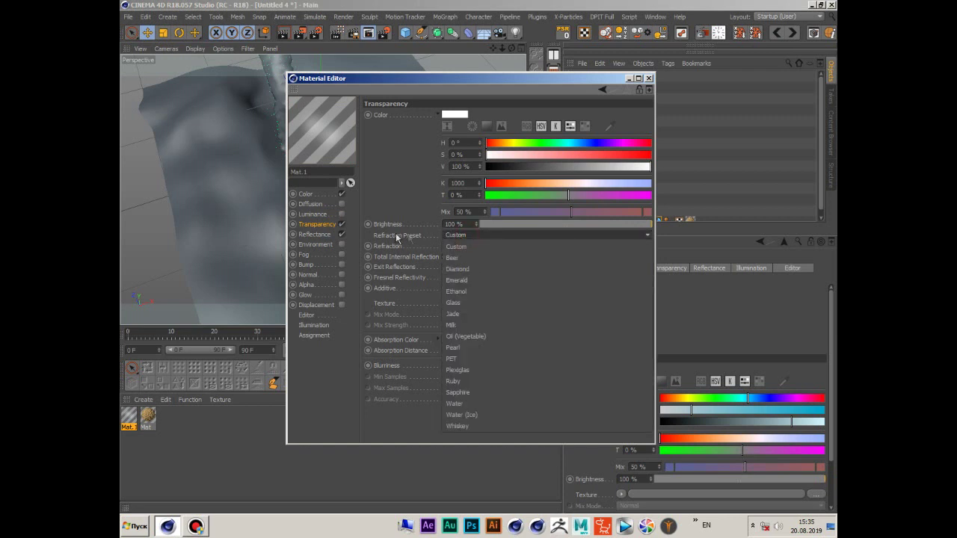
pyautogui.click(457, 404)
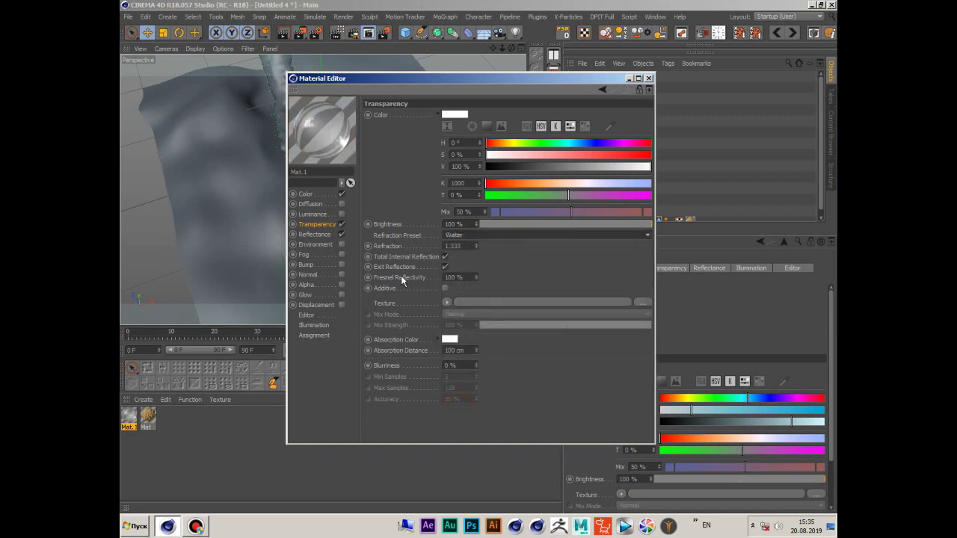
# Set the material's absorption colour to dark blue and absorption distance to 25 cm.
pyautogui.click(449, 340)
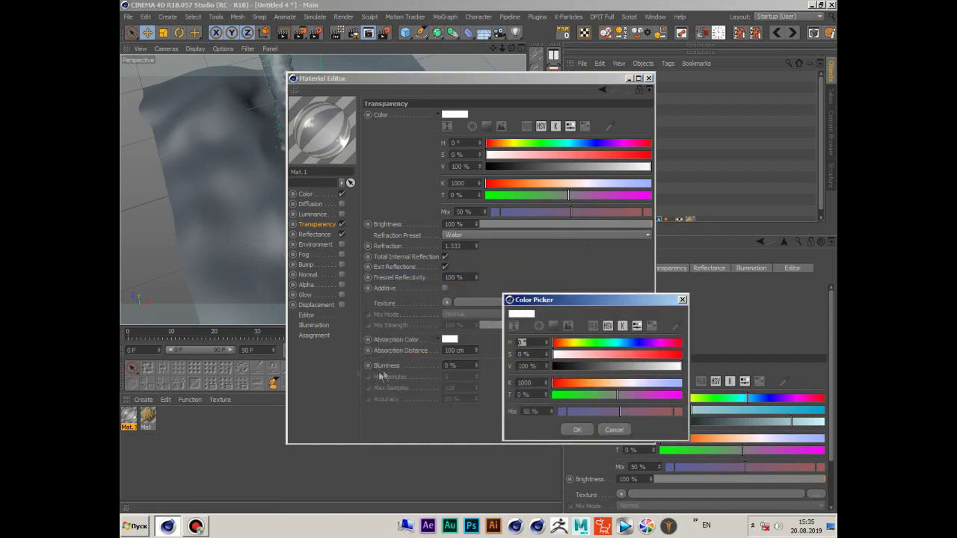
pyautogui.click(628, 343)
pyautogui.click(634, 342)
pyautogui.click(621, 354)
pyautogui.click(607, 365)
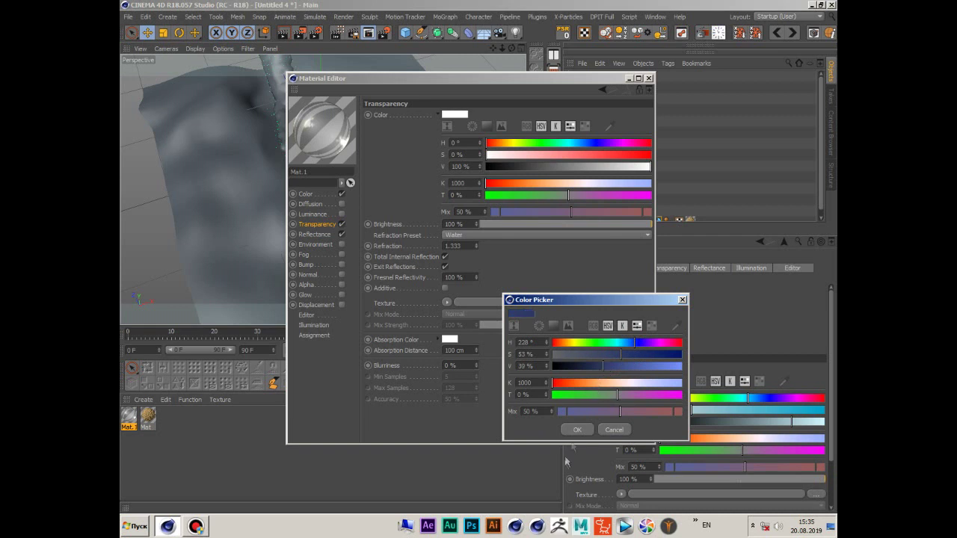
pyautogui.click(577, 430)
pyautogui.moveTo(477, 350); pyautogui.dragTo(461, 376)
pyautogui.write('25')
pyautogui.press('Tab')
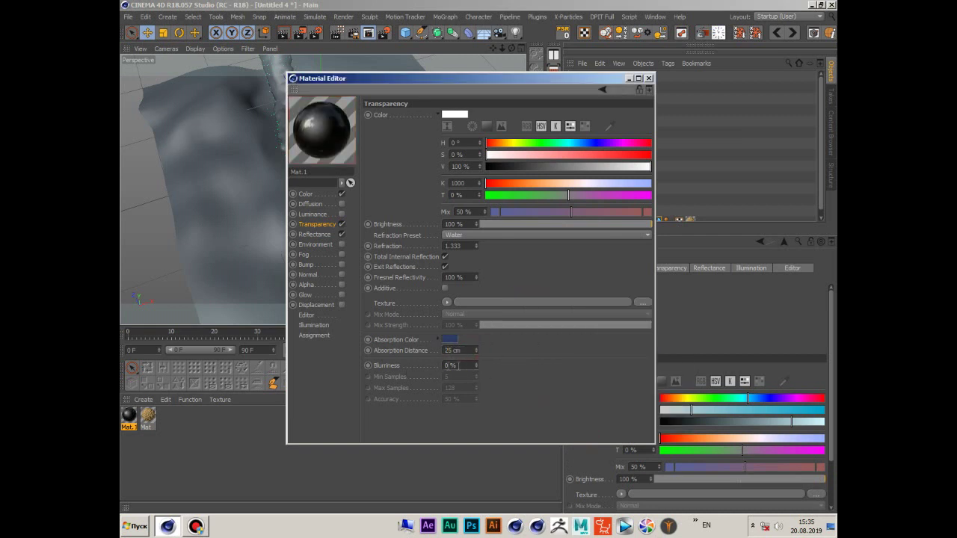
pyautogui.moveTo(502, 78); pyautogui.dragTo(521, 82)
# Add a Beckmann reflection layer with Dielectric Fresnel using the Water preset.
pyautogui.click(324, 239)
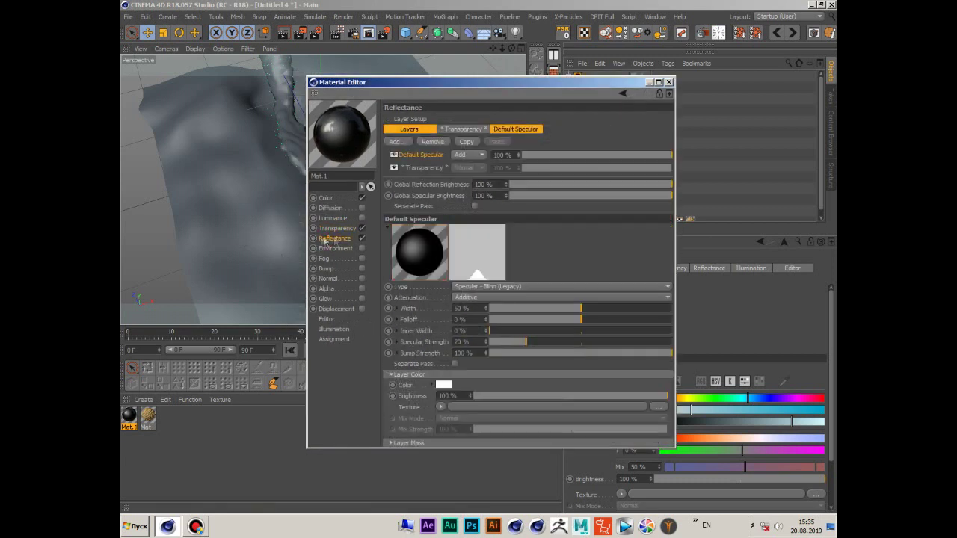
pyautogui.click(405, 142)
pyautogui.click(432, 144)
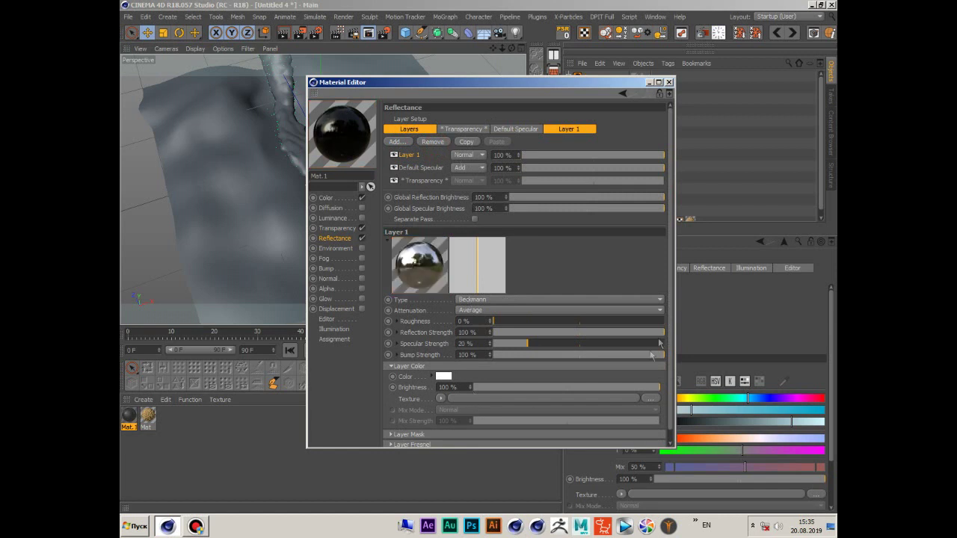
pyautogui.scroll(-2, 669, 310)
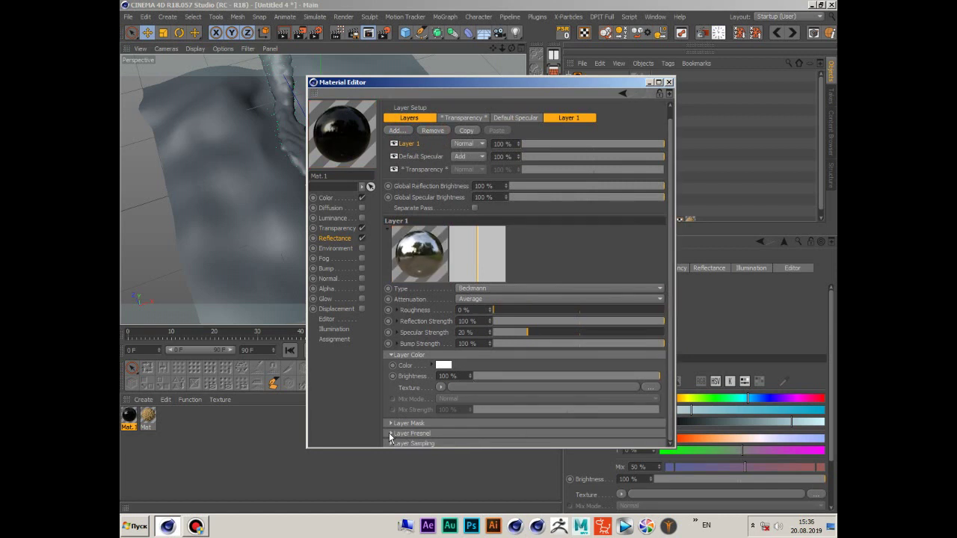
pyautogui.click(390, 434)
pyautogui.scroll(-3, 392, 419)
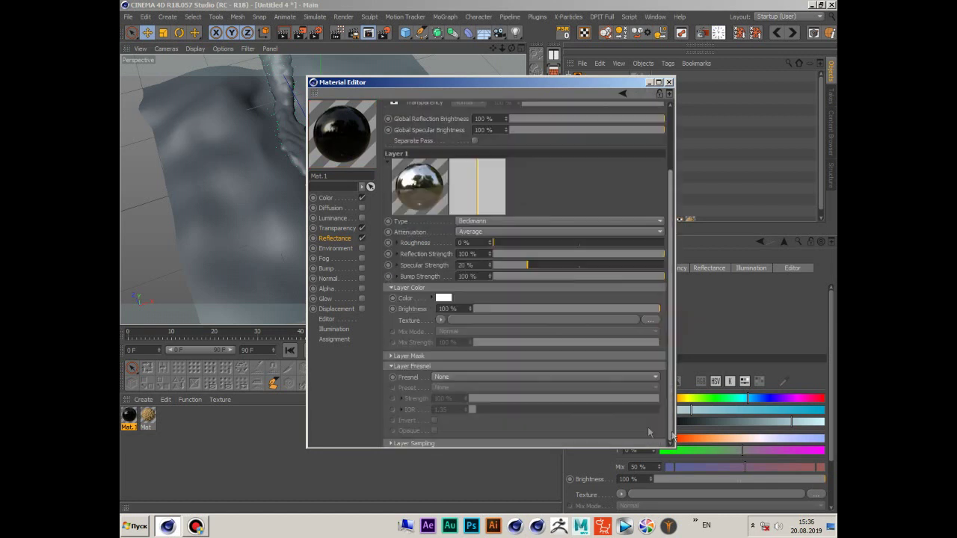
pyautogui.click(447, 377)
pyautogui.click(450, 400)
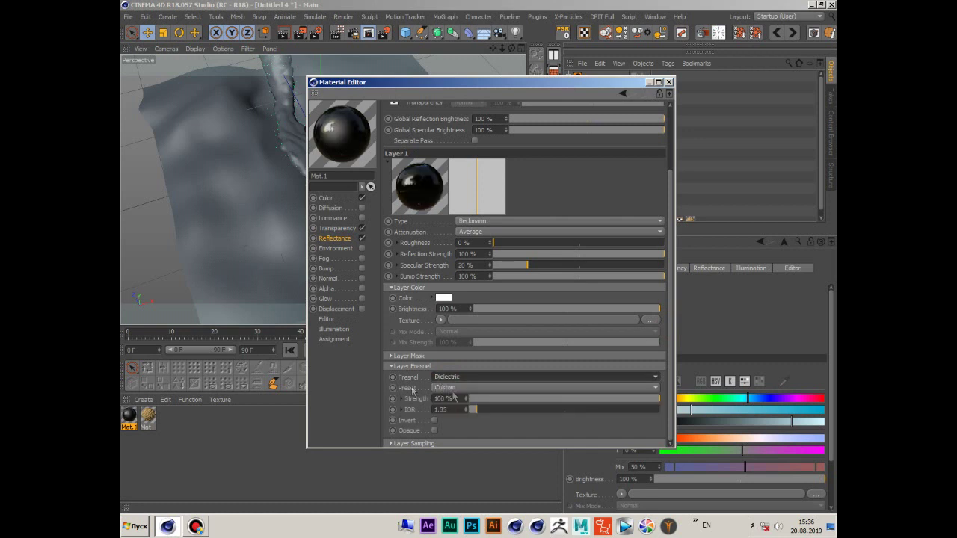
pyautogui.click(456, 389)
pyautogui.click(444, 354)
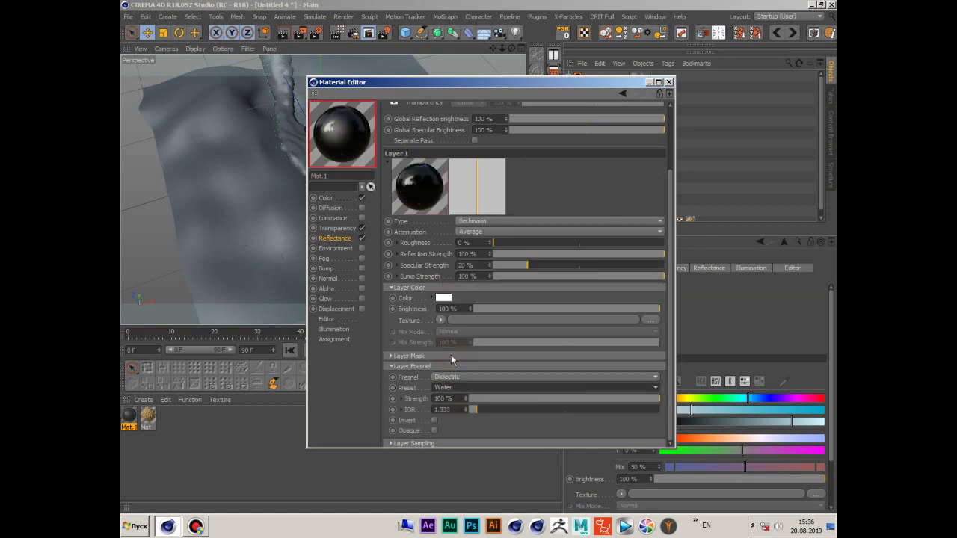
# Drag Mat.1 onto the Skinner object to apply the glassy water material.
pyautogui.scroll(5, 524, 262)
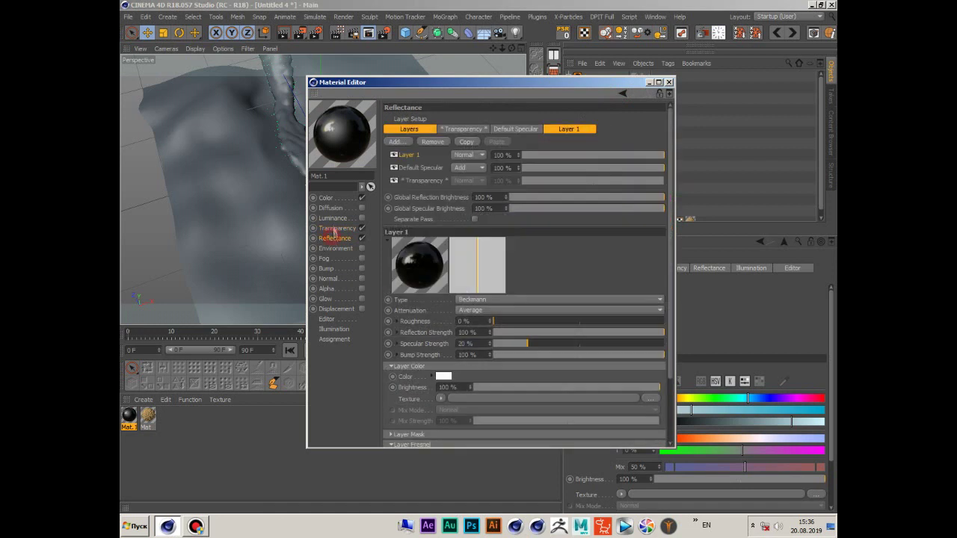
pyautogui.click(336, 228)
pyautogui.moveTo(442, 75); pyautogui.dragTo(484, 260)
pyautogui.moveTo(603, 135); pyautogui.dragTo(604, 133)
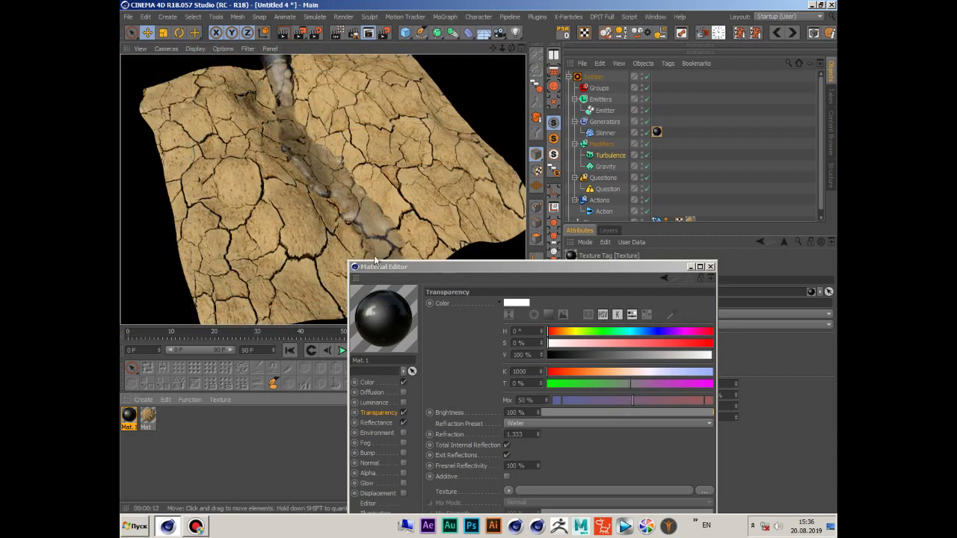
# Close the Material Editor and add a Sky object from the environment palette.
pyautogui.click(711, 266)
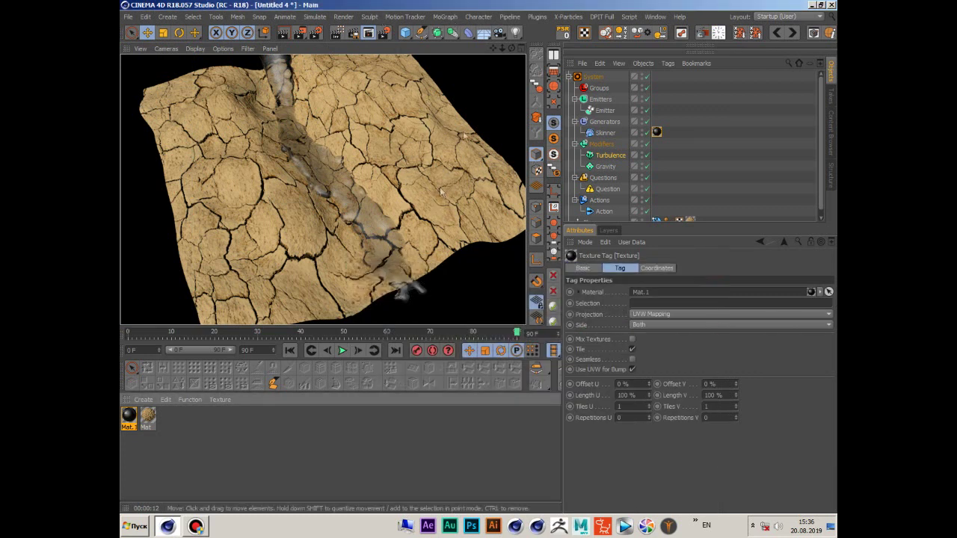
pyautogui.click(483, 33)
pyautogui.click(520, 71)
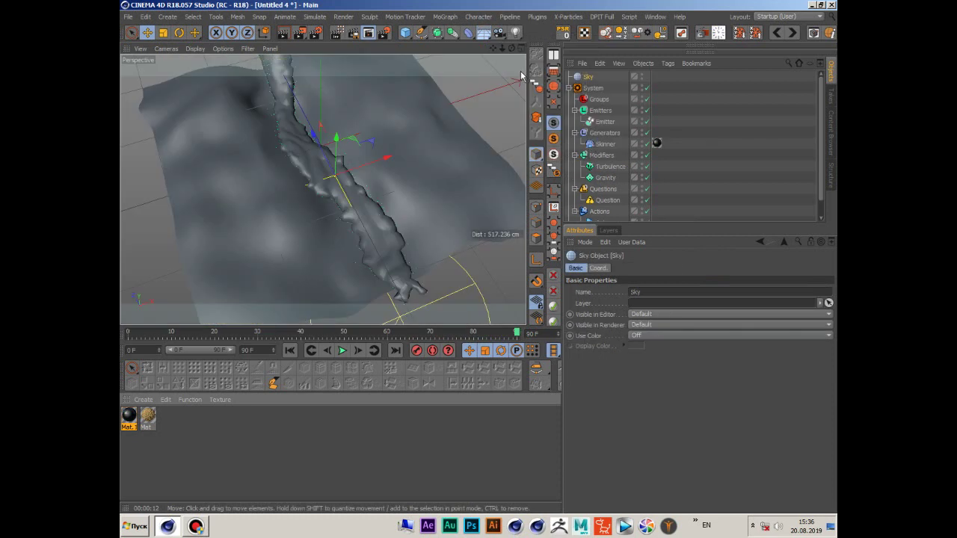
# Search the Content Browser for 'hdri' and add the Sunny Park preset as a new material.
pyautogui.click(833, 137)
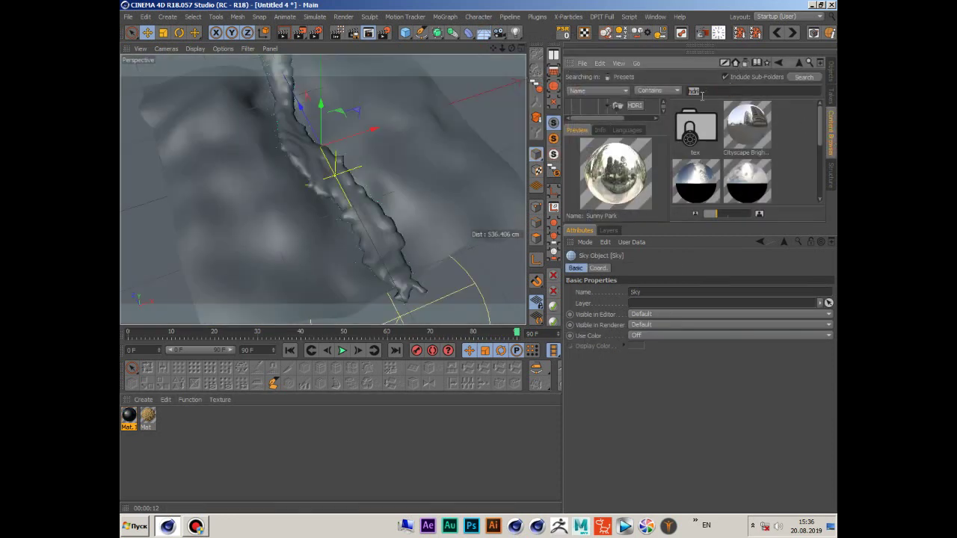
pyautogui.write('hdri')
pyautogui.press('Return')
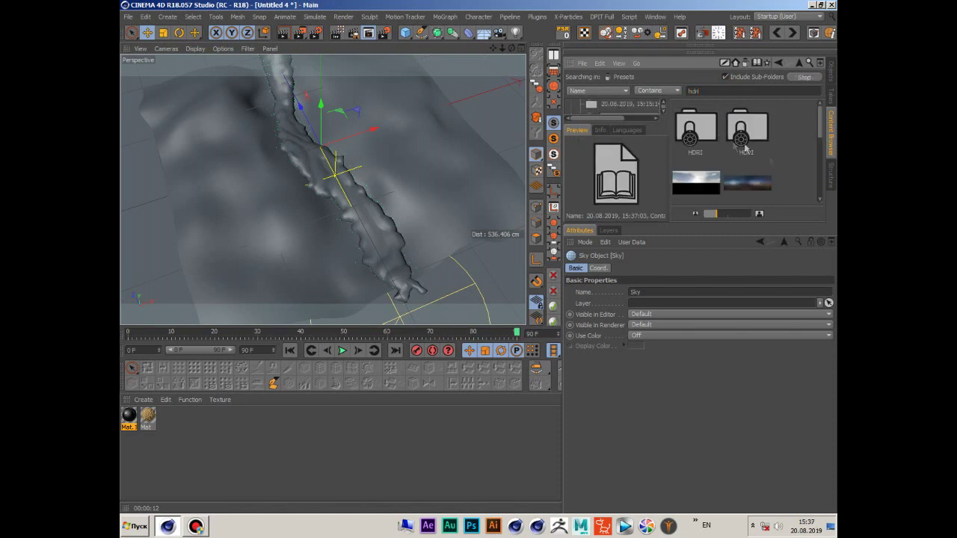
pyautogui.click(822, 66)
pyautogui.doubleClick(482, 67)
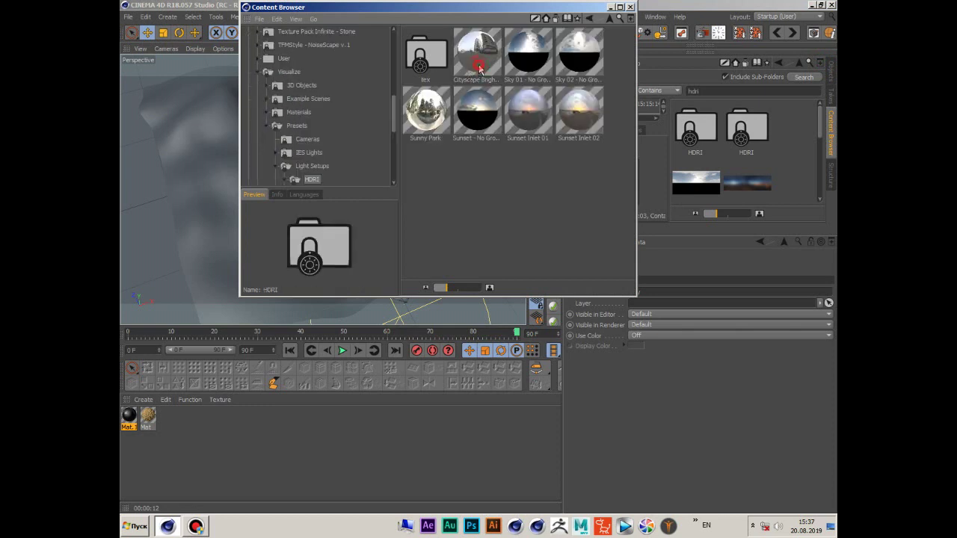
pyautogui.click(432, 113)
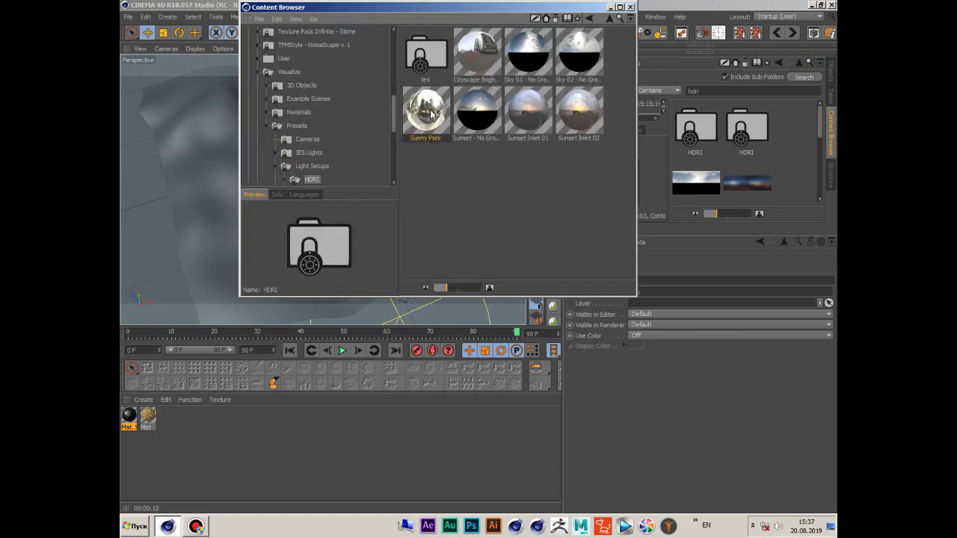
pyautogui.moveTo(298, 461); pyautogui.dragTo(171, 418)
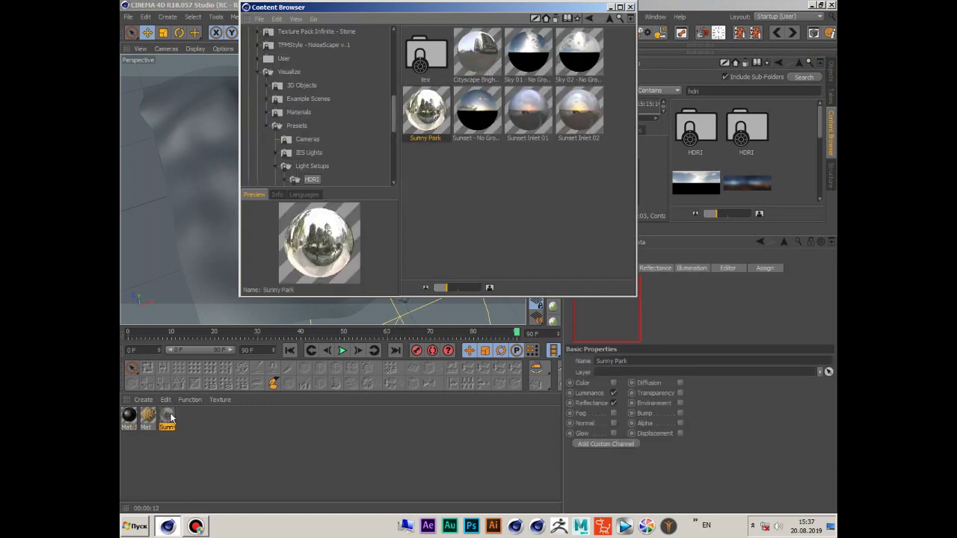
# Apply the Sunny Park material to the Sky object and view the lit terrain.
pyautogui.click(629, 7)
pyautogui.click(831, 72)
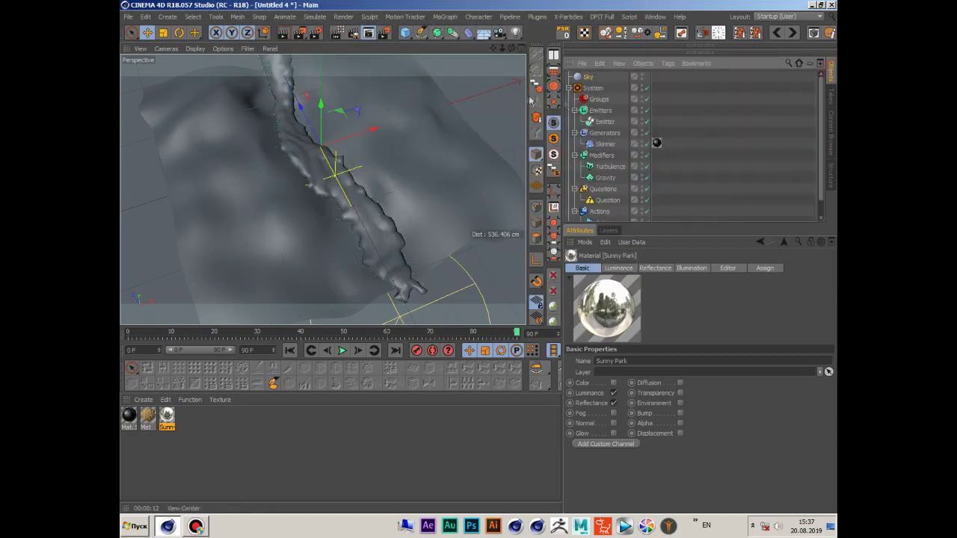
pyautogui.click(588, 77)
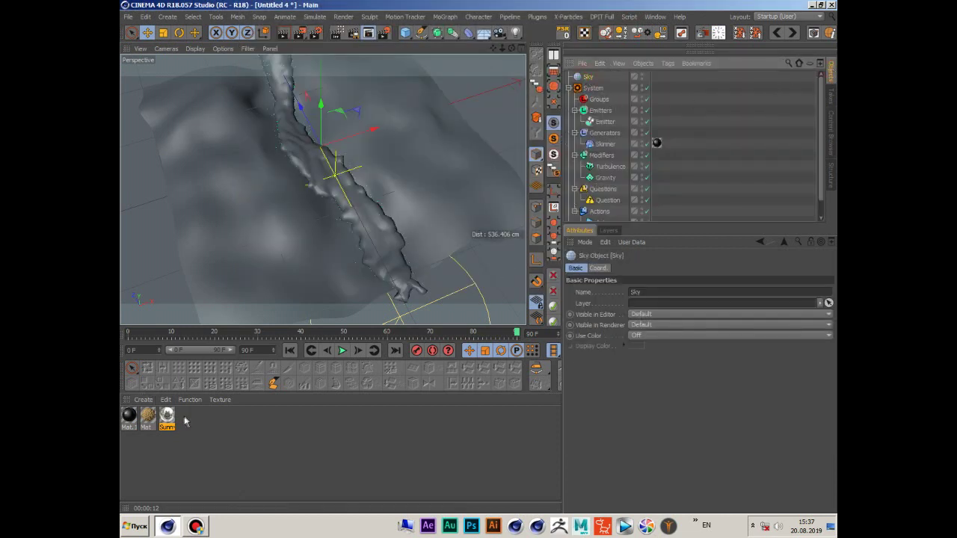
pyautogui.moveTo(166, 417); pyautogui.dragTo(655, 77)
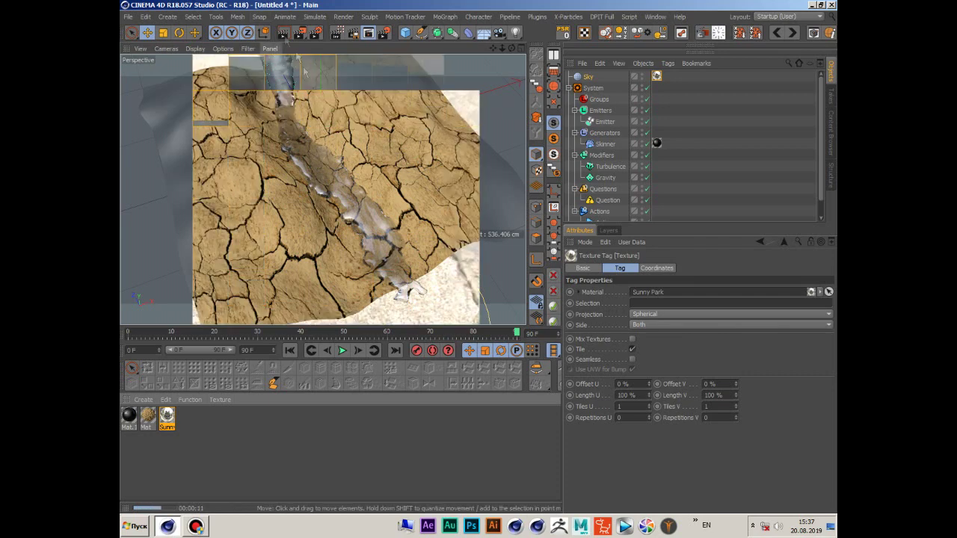
pyautogui.moveTo(463, 238)
pyautogui.keyDown('alt'); pyautogui.mouseDown()
pyautogui.moveTo(323, 190)
pyautogui.moveTo(375, 82)
pyautogui.mouseUp(); pyautogui.keyUp('alt')
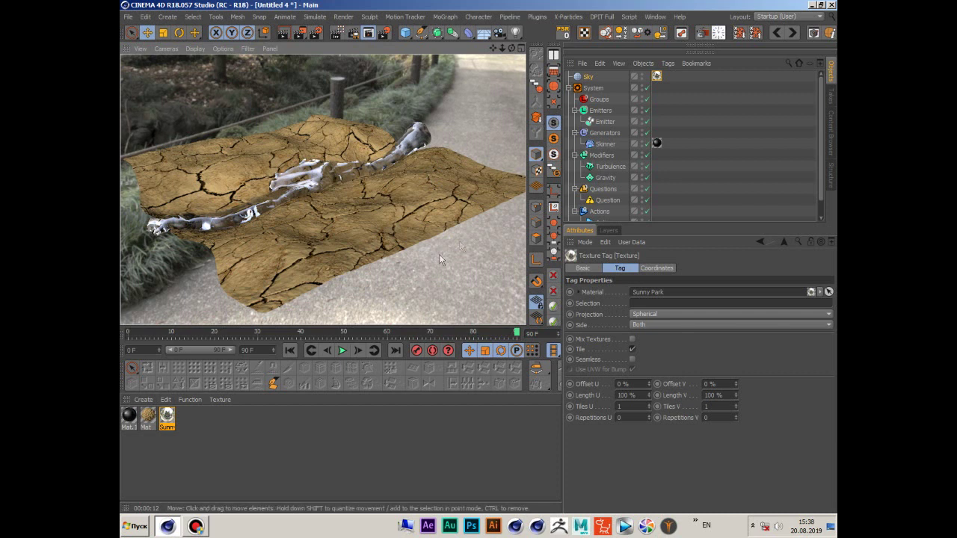
# Add a Compositing tag to the Sky with Seen by Camera off, then clear the render.
pyautogui.rightClick(587, 80)
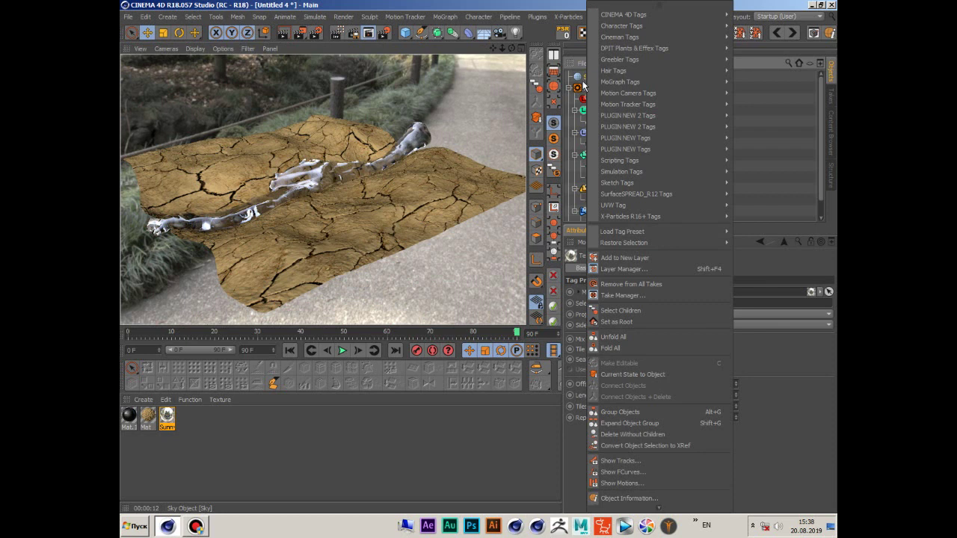
pyautogui.moveTo(623, 14)
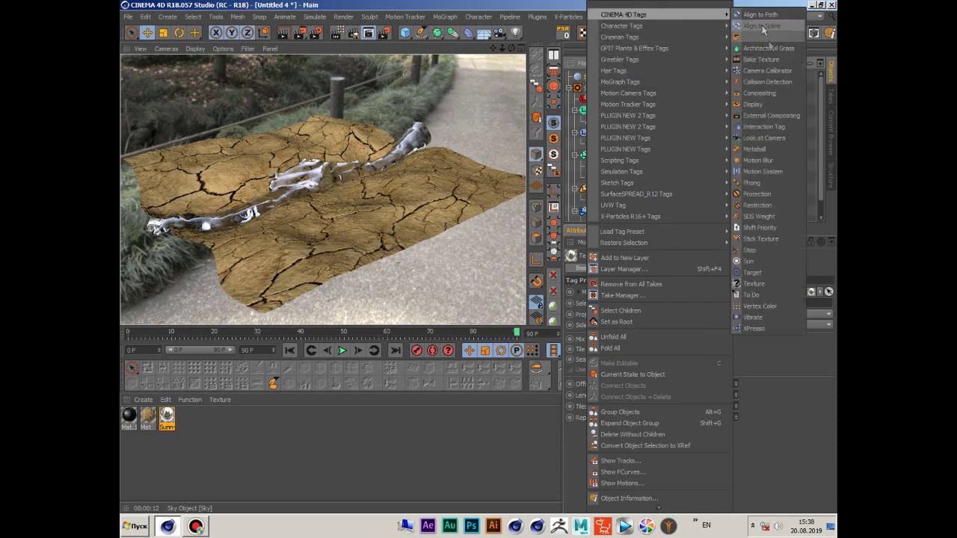
pyautogui.click(759, 93)
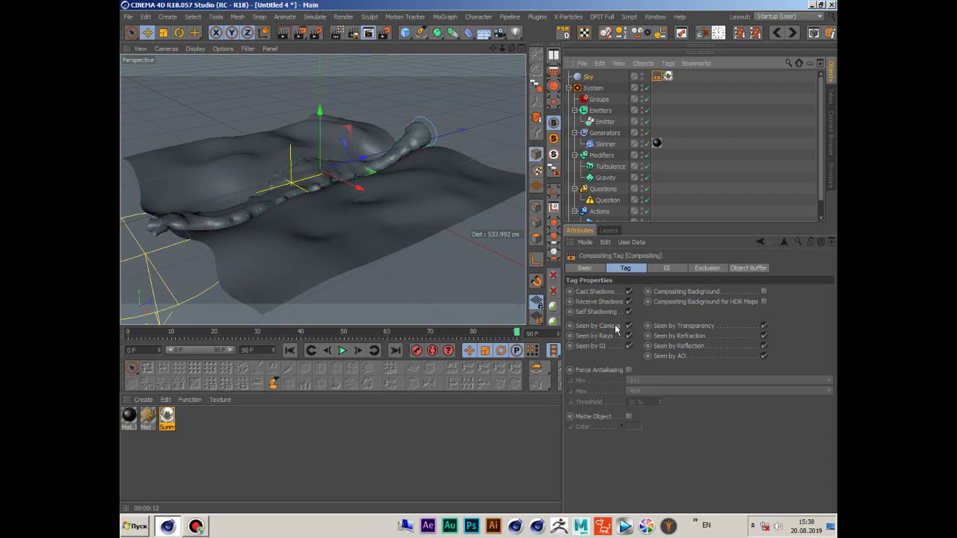
pyautogui.click(629, 326)
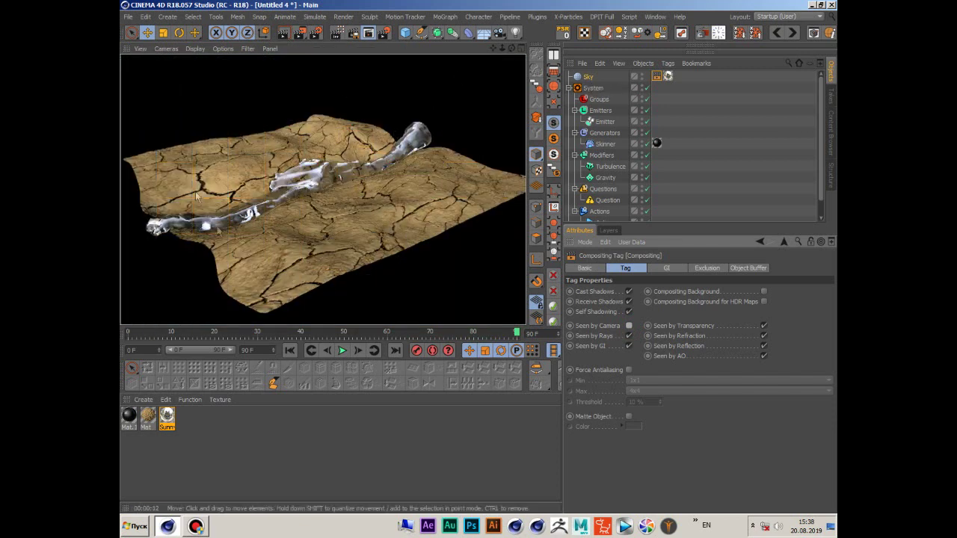
pyautogui.click(519, 264)
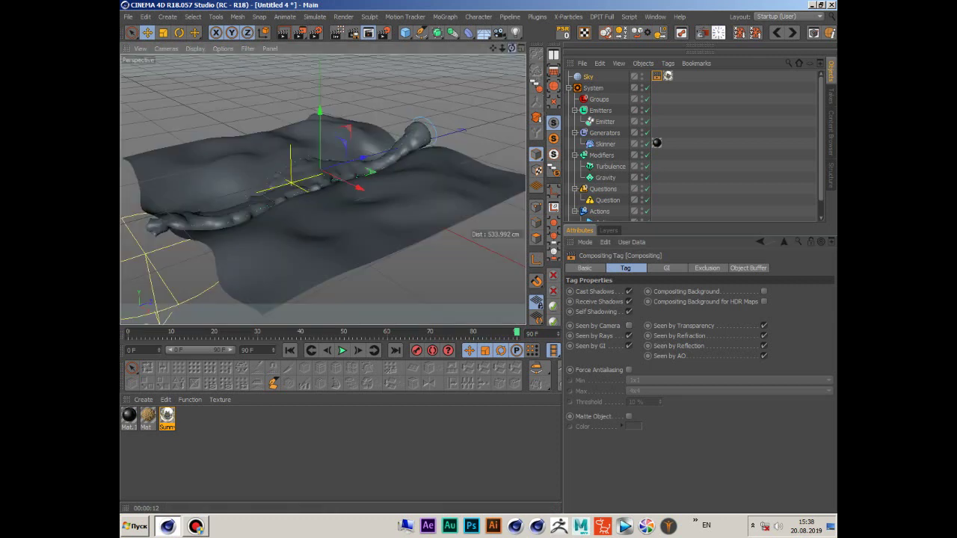
# Add a MoGraph Tracer and link the Skinner in its Trace Link field.
pyautogui.click(446, 17)
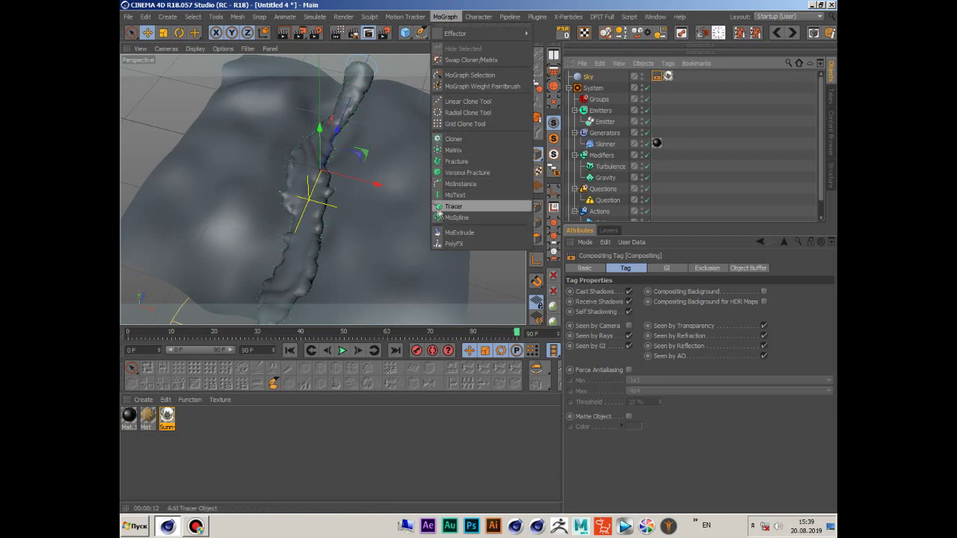
pyautogui.click(461, 212)
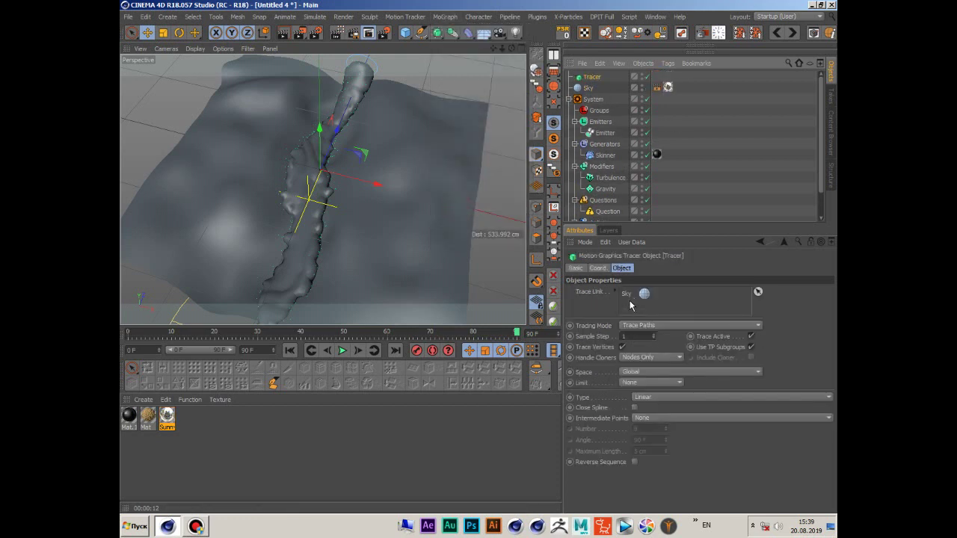
pyautogui.click(623, 268)
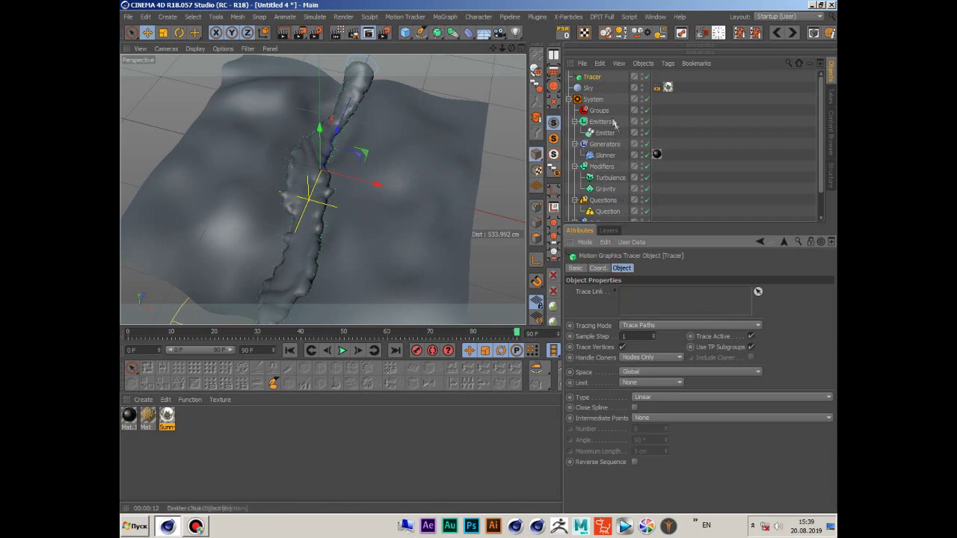
pyautogui.moveTo(588, 159); pyautogui.dragTo(631, 297)
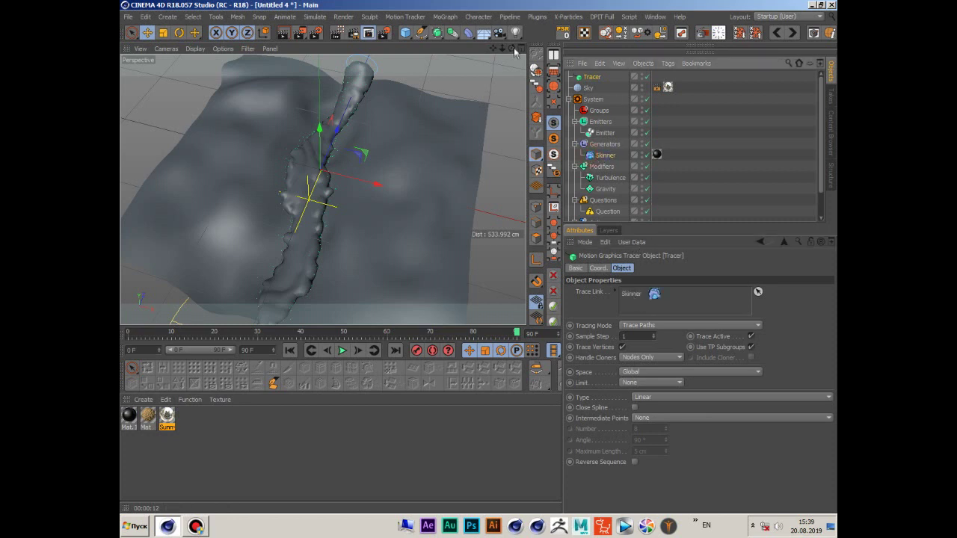
# Rewind and play the simulation, pausing at frame 63 to view the traced strands.
pyautogui.click(290, 350)
pyautogui.click(343, 351)
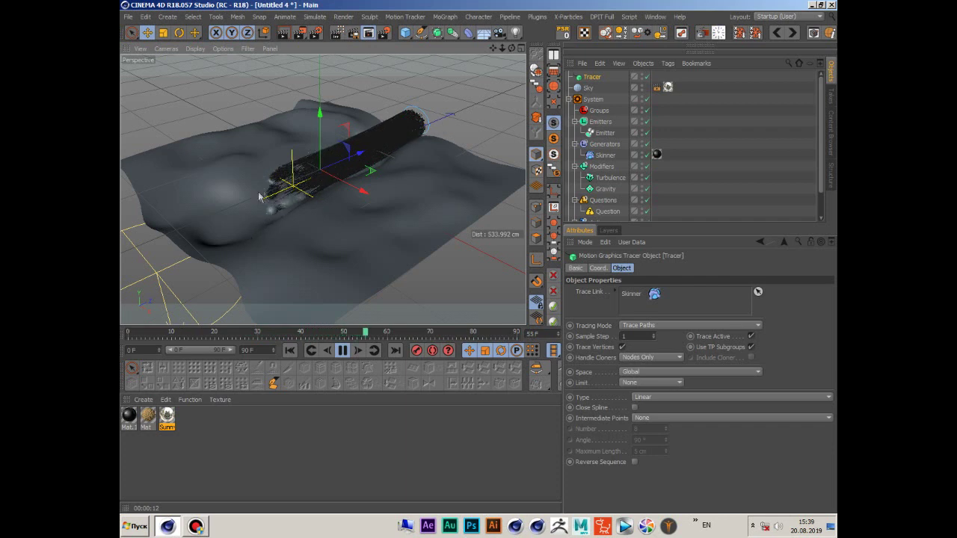
pyautogui.click(342, 355)
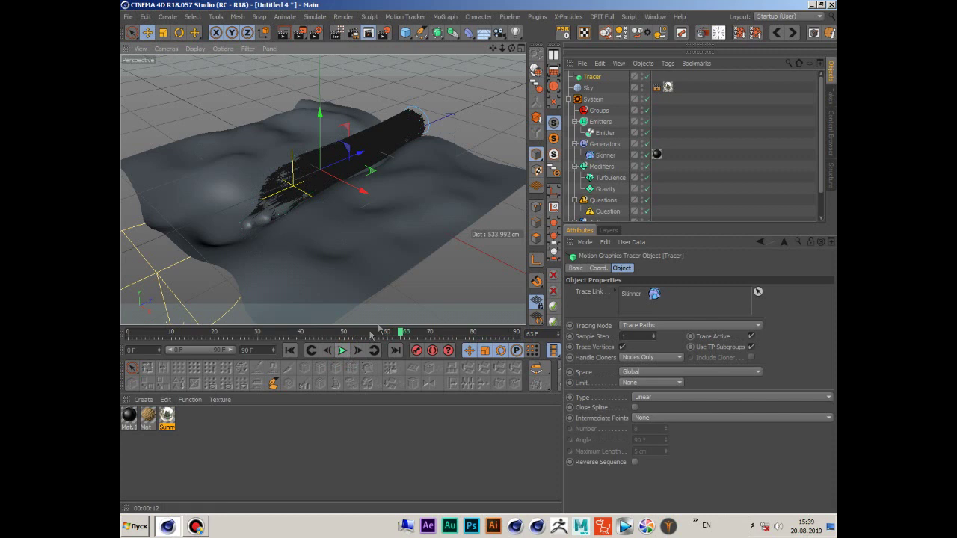
pyautogui.click(570, 99)
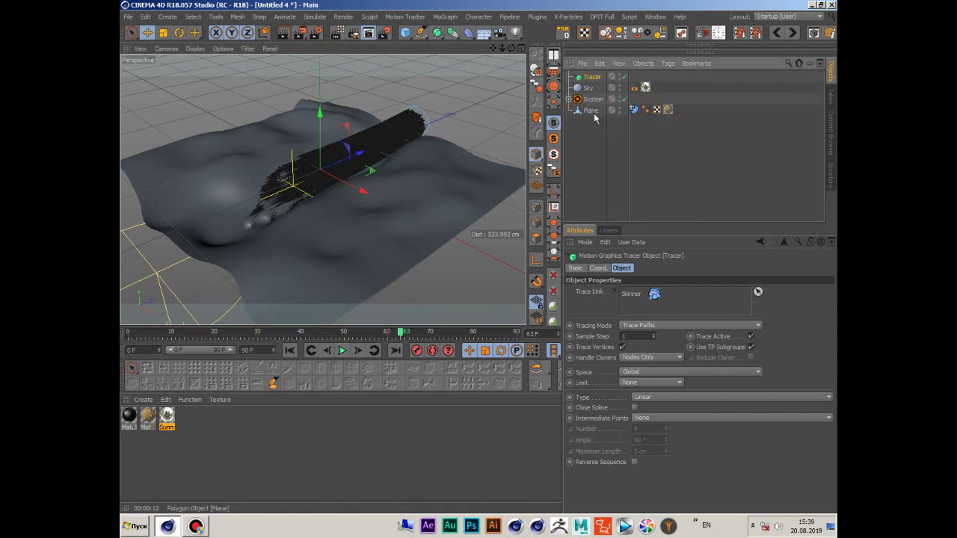
# Add a Hair object to the selected Plane at frame 0.
pyautogui.click(591, 110)
pyautogui.moveTo(512, 48); pyautogui.dragTo(252, 267)
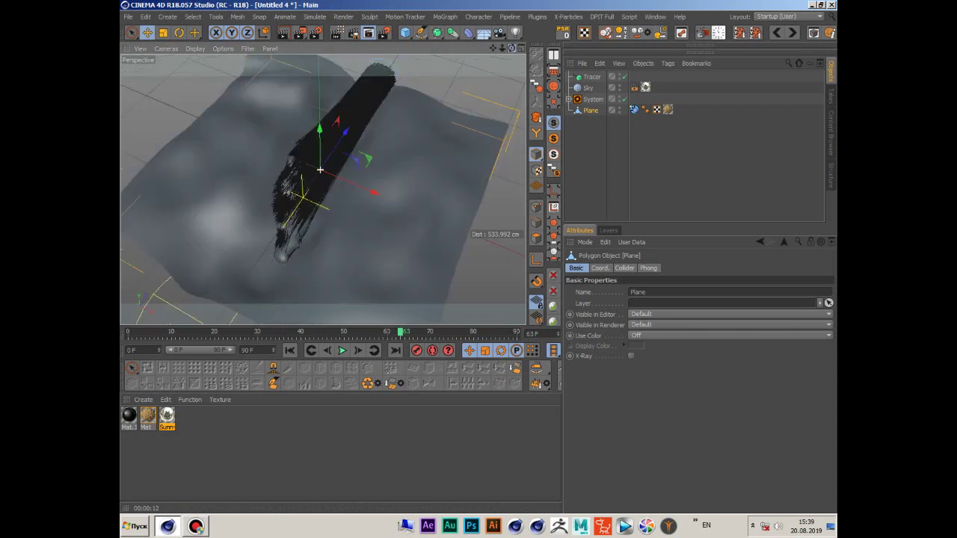
pyautogui.click(289, 351)
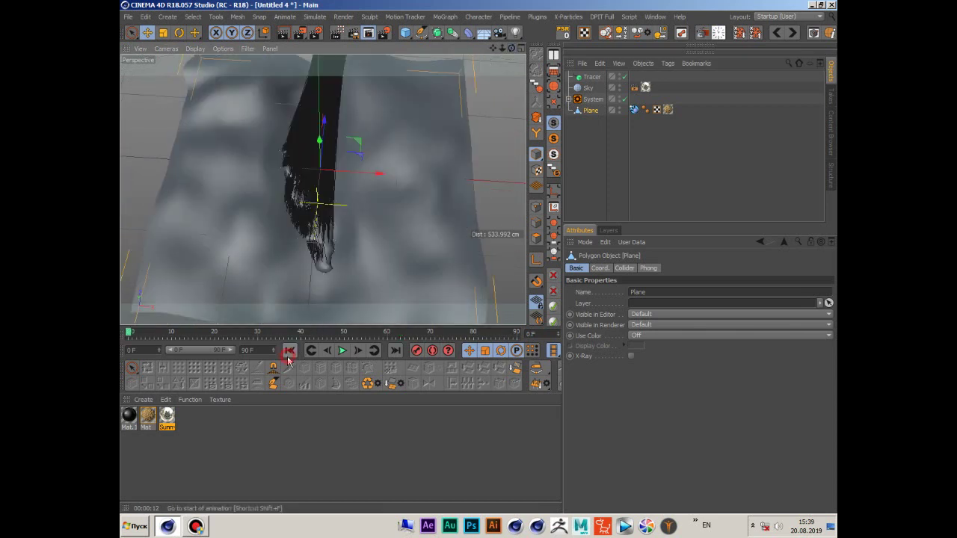
pyautogui.click(315, 18)
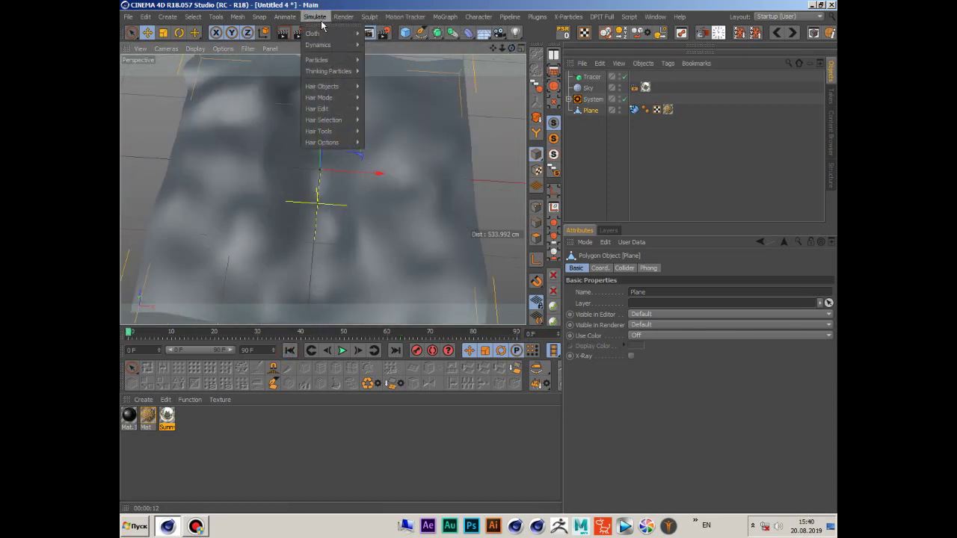
pyautogui.moveTo(322, 86)
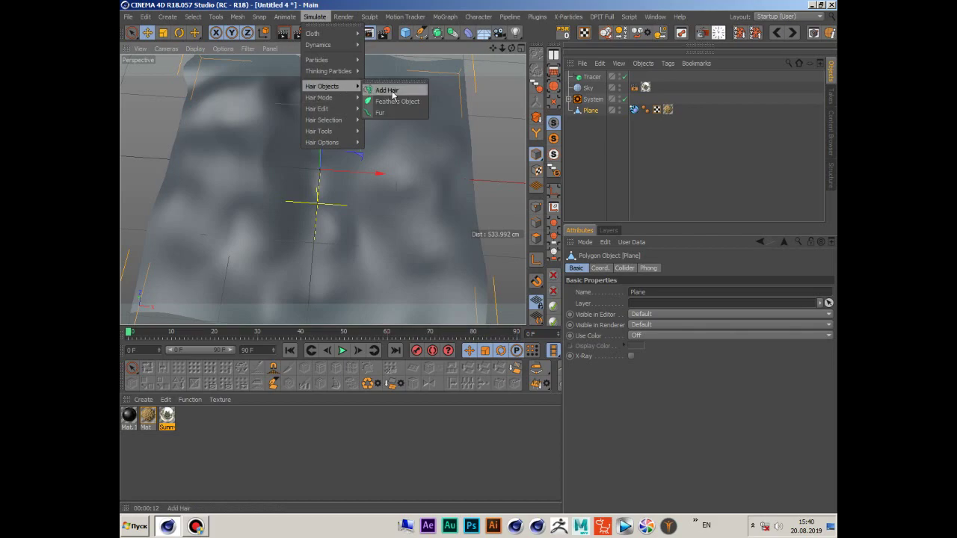
pyautogui.click(392, 94)
pyautogui.moveTo(511, 48)
pyautogui.mouseDown()
pyautogui.moveTo(320, 171)
pyautogui.moveTo(351, 168)
pyautogui.mouseUp()
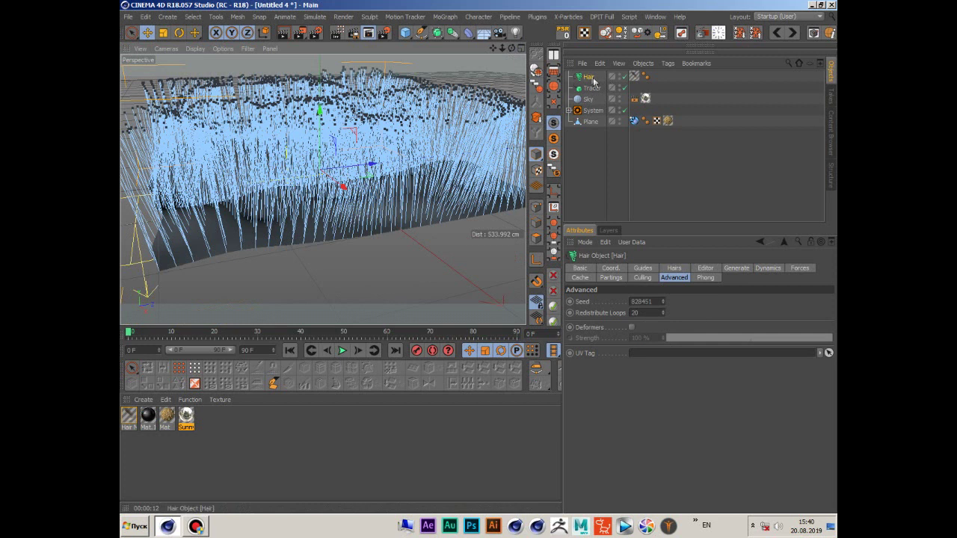
# Set the hair guide length to 25 cm.
pyautogui.click(642, 268)
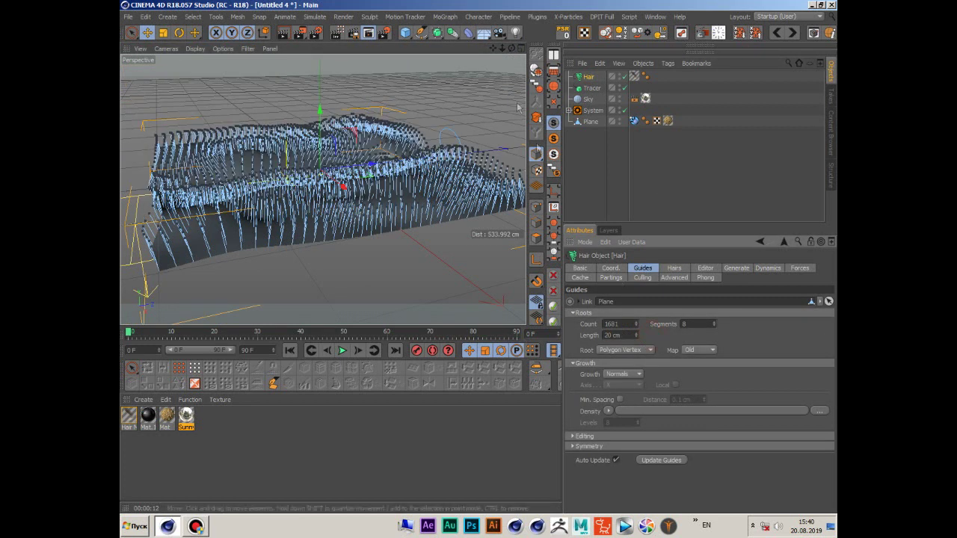
pyautogui.moveTo(511, 48); pyautogui.dragTo(320, 171)
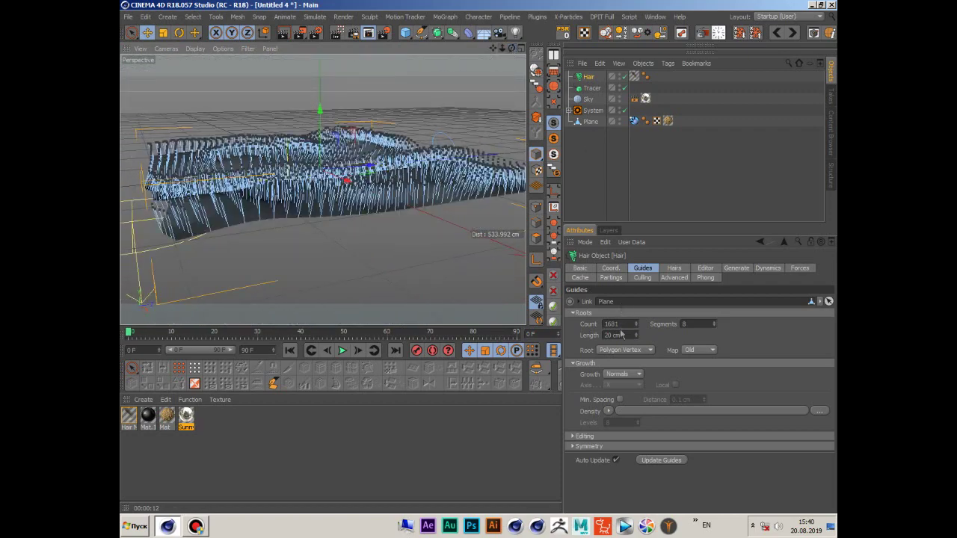
pyautogui.doubleClick(611, 335)
pyautogui.write('25')
pyautogui.press('Return')
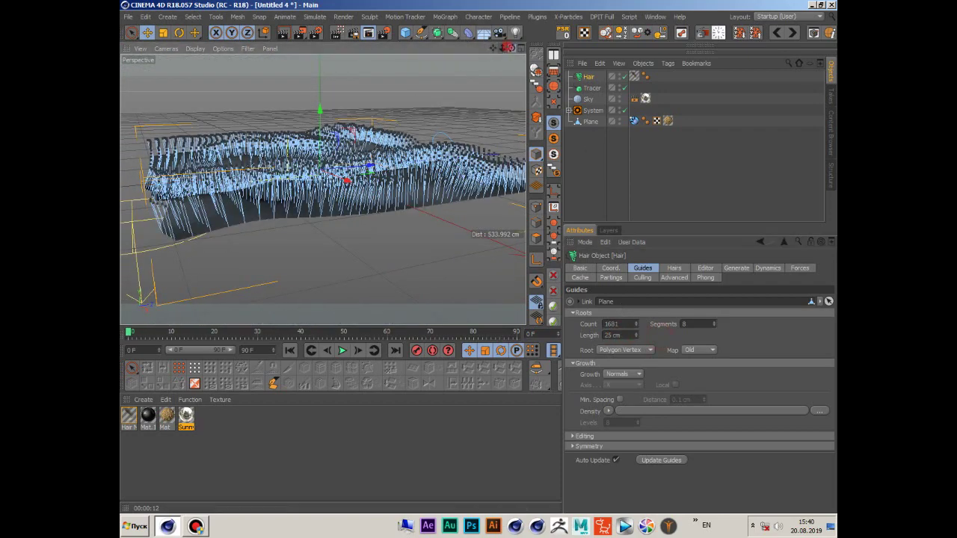
pyautogui.moveTo(512, 48); pyautogui.dragTo(588, 238)
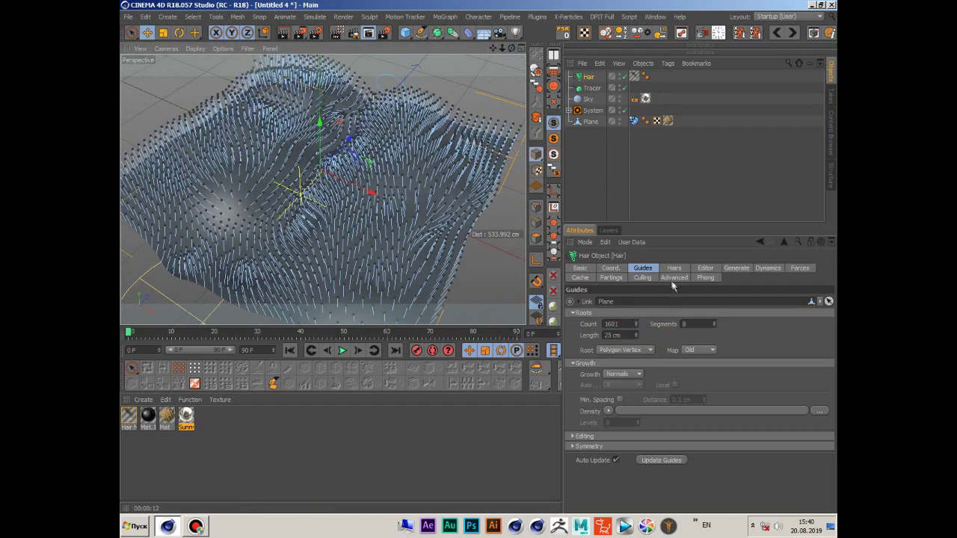
# Root both guides and hairs by Polygon Area.
pyautogui.click(632, 349)
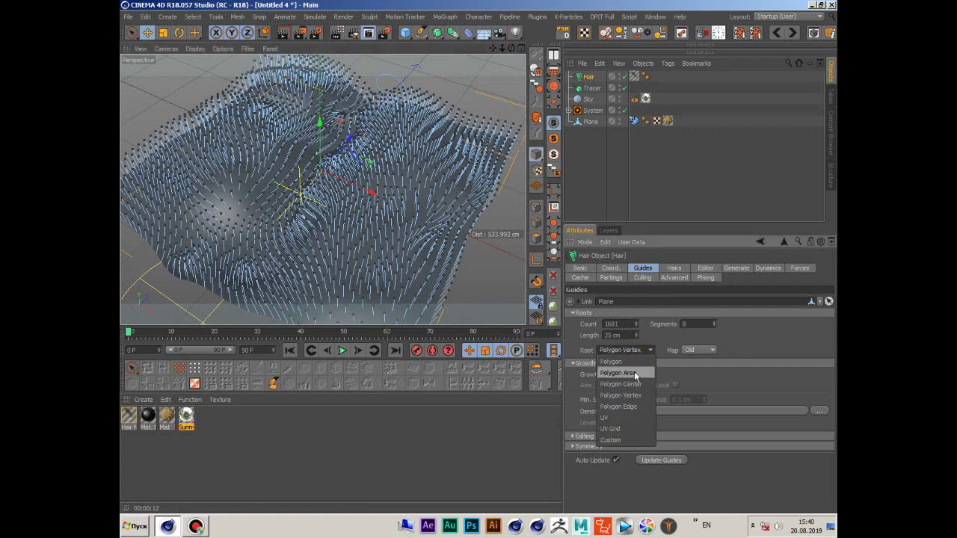
pyautogui.click(628, 375)
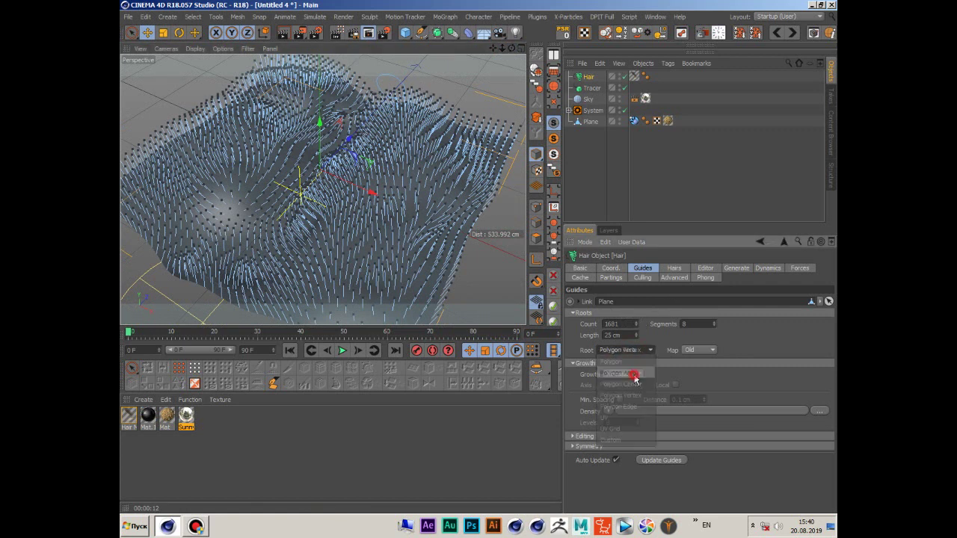
pyautogui.click(673, 269)
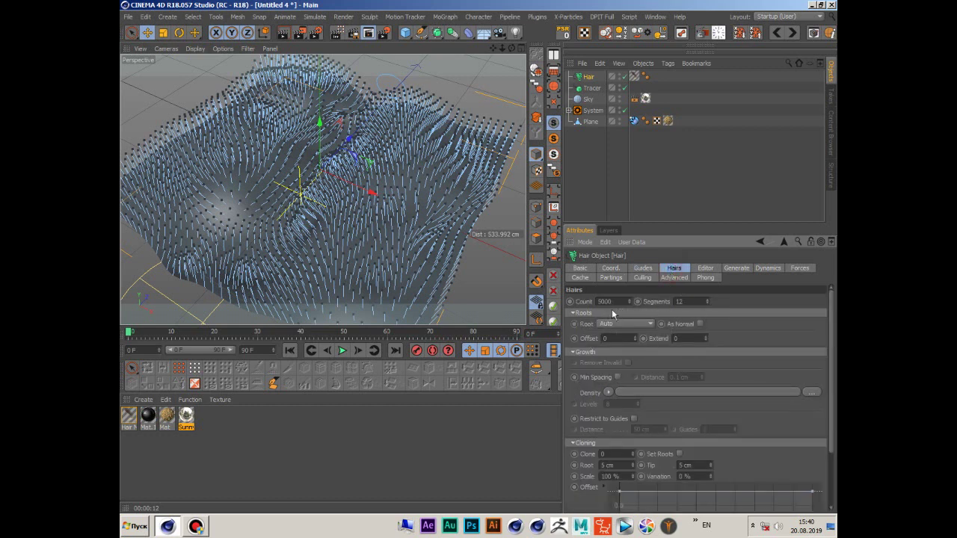
pyautogui.click(624, 326)
pyautogui.click(628, 361)
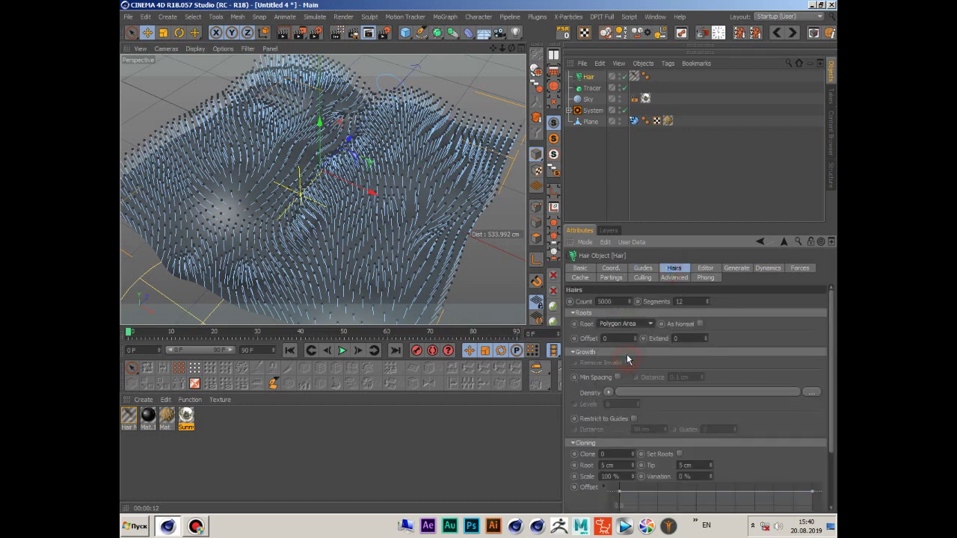
pyautogui.click(644, 268)
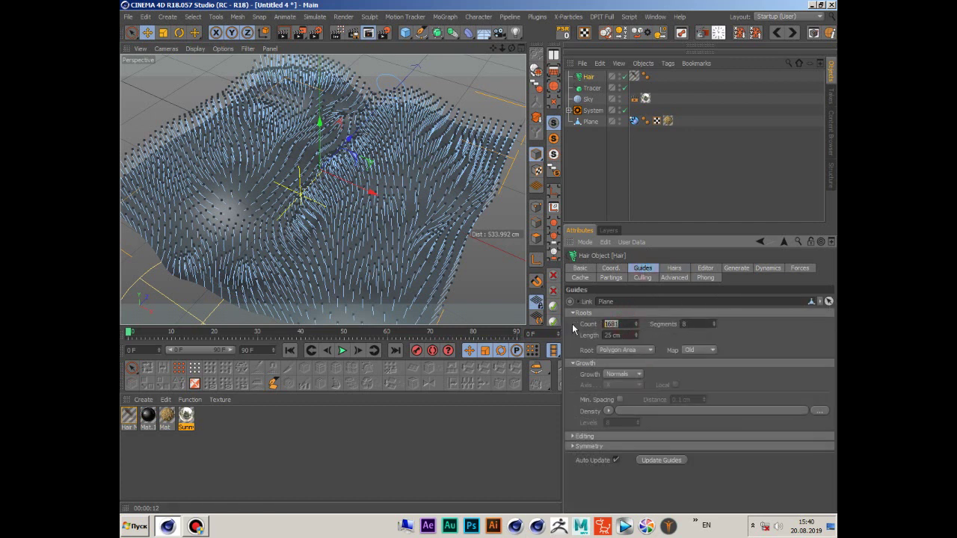
pyautogui.write('3000')
# Raise the guide count to 5000 for dense coverage.
pyautogui.press('Return')
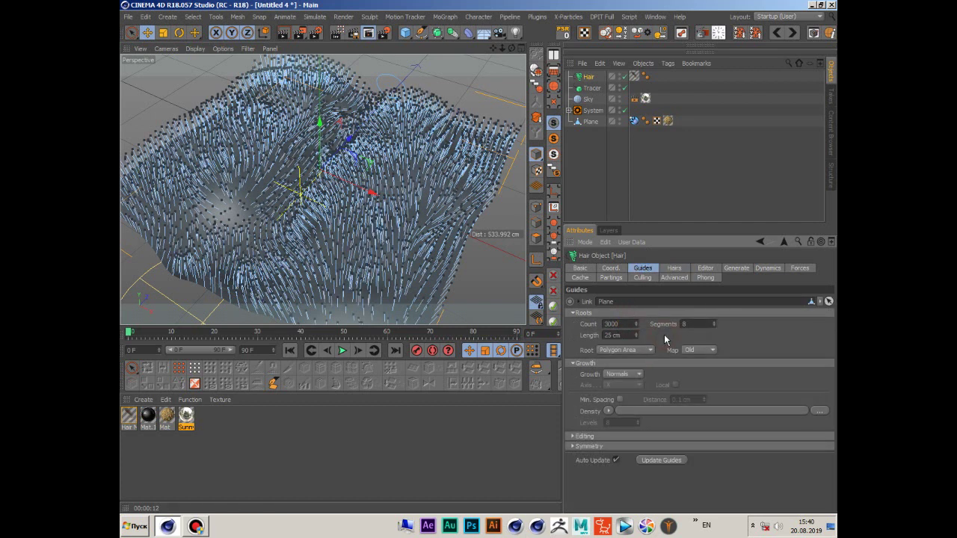
pyautogui.click(672, 269)
pyautogui.click(642, 267)
pyautogui.doubleClick(619, 324)
pyautogui.write('1')
pyautogui.write('0')
pyautogui.press('Return')
pyautogui.keyDown('alt'); pyautogui.moveTo(320, 170); pyautogui.dragTo(351, 187); pyautogui.keyUp('alt')
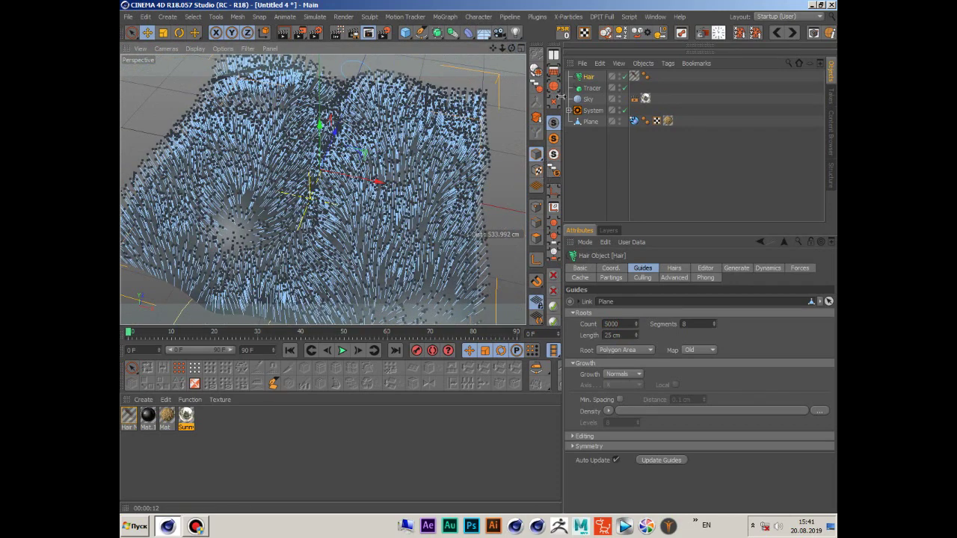
# In Hair Mat, make both stops of the hair colour gradient green.
pyautogui.click(634, 76)
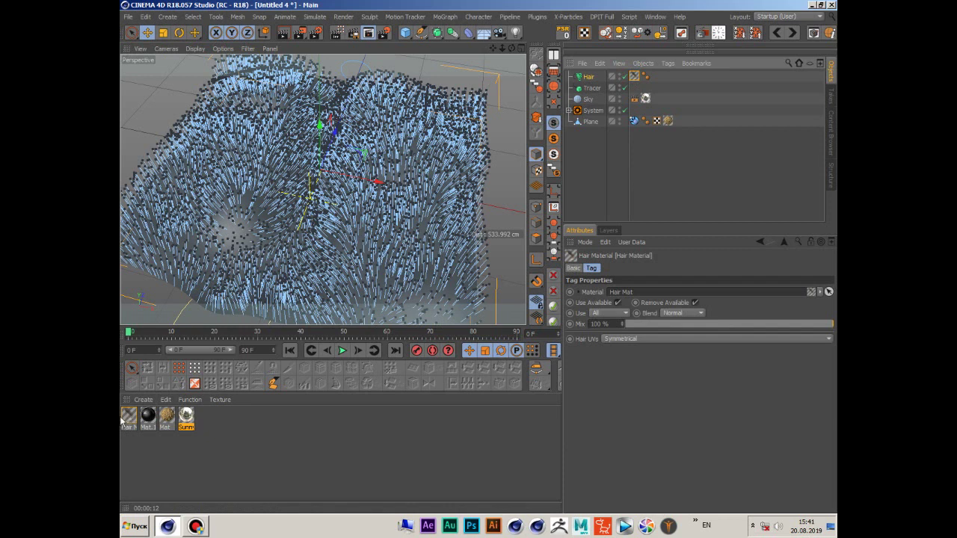
pyautogui.doubleClick(124, 418)
pyautogui.moveTo(421, 87); pyautogui.dragTo(440, 121)
pyautogui.click(425, 156)
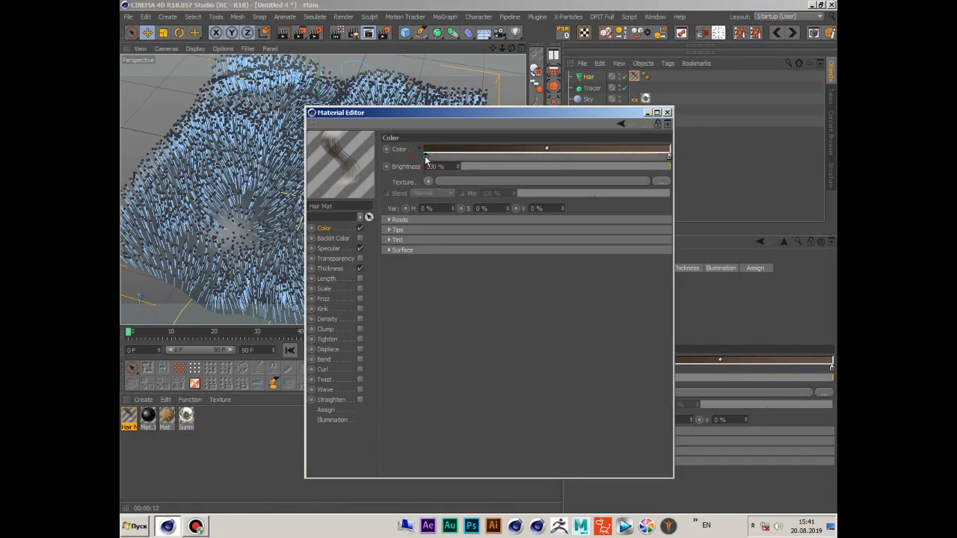
pyautogui.doubleClick(425, 156)
pyautogui.click(410, 183)
pyautogui.moveTo(410, 171)
pyautogui.mouseDown()
pyautogui.moveTo(448, 171)
pyautogui.moveTo(420, 183)
pyautogui.mouseUp()
pyautogui.click(406, 219)
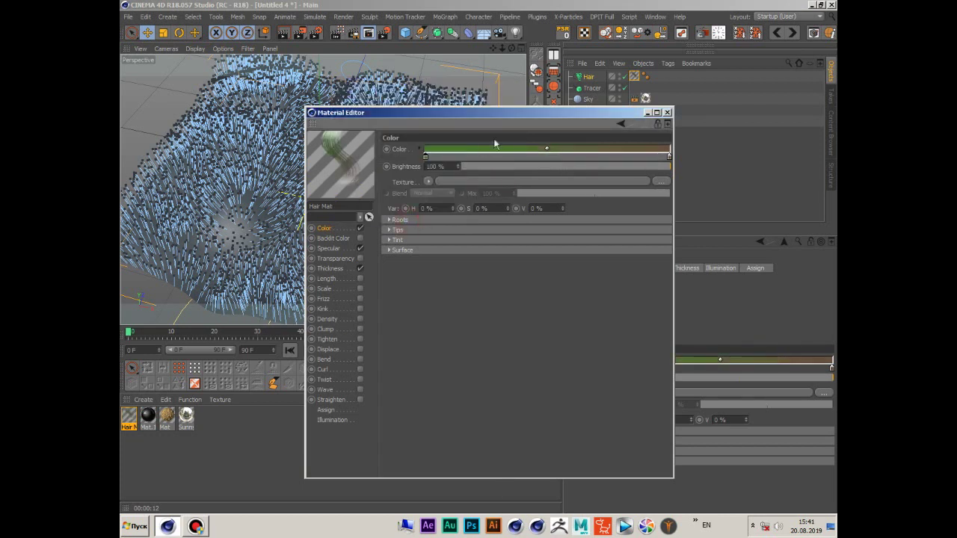
pyautogui.doubleClick(669, 158)
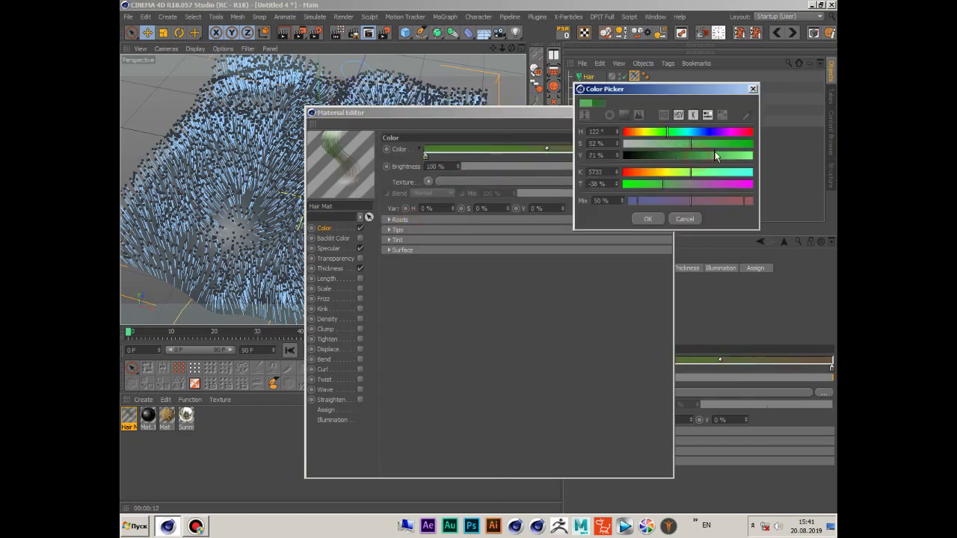
pyautogui.click(647, 218)
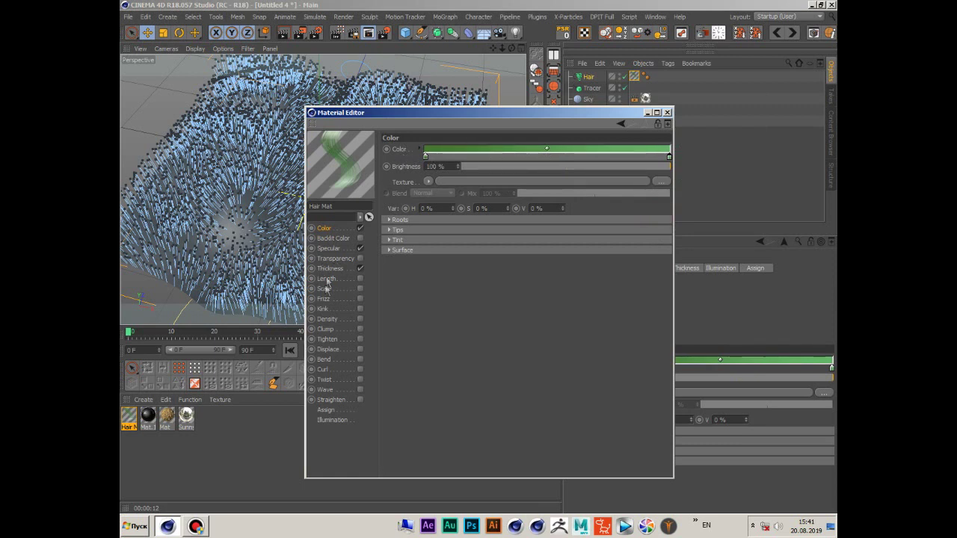
# Lower the hair specular strength to 15% with a light green highlight colour.
pyautogui.click(330, 249)
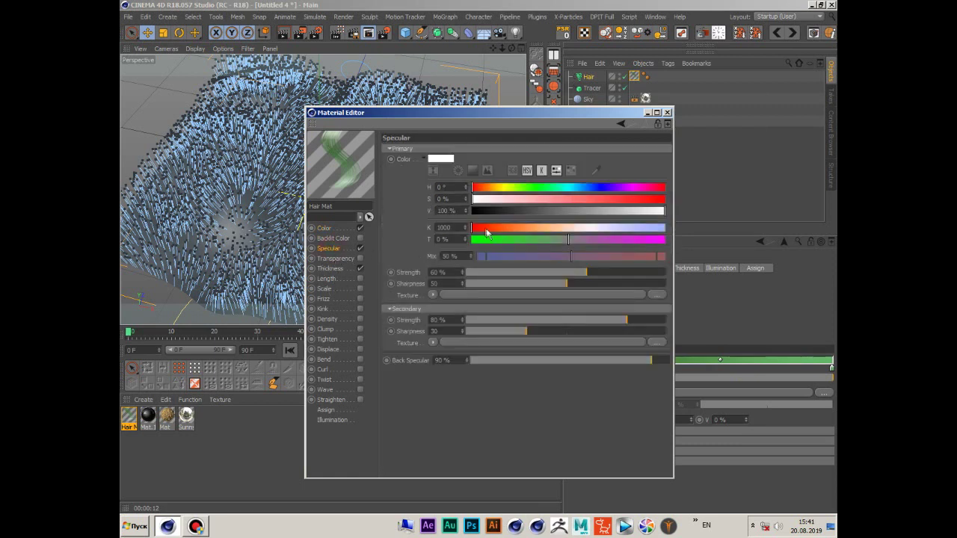
pyautogui.moveTo(586, 272)
pyautogui.mouseDown()
pyautogui.moveTo(495, 272)
pyautogui.moveTo(576, 283)
pyautogui.mouseUp()
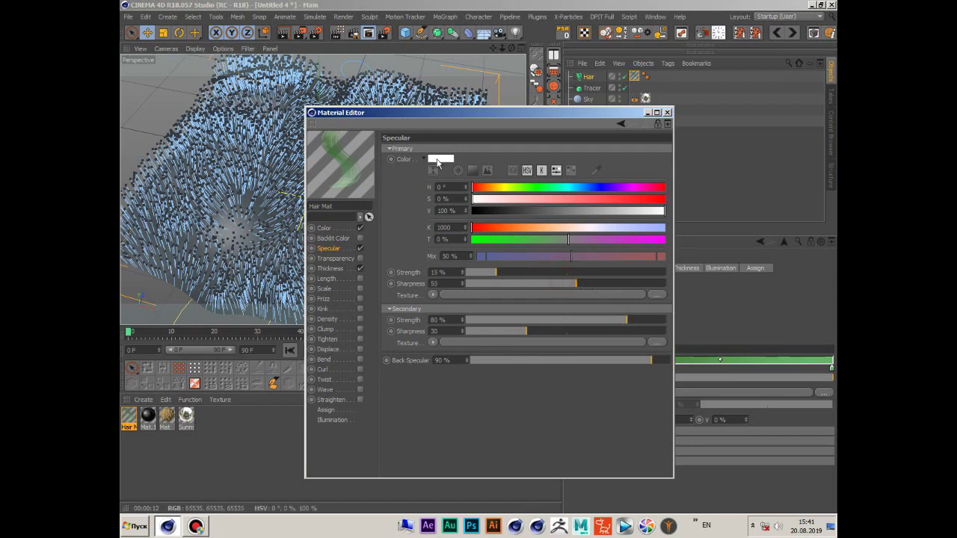
pyautogui.click(438, 163)
pyautogui.moveTo(406, 133); pyautogui.dragTo(436, 147)
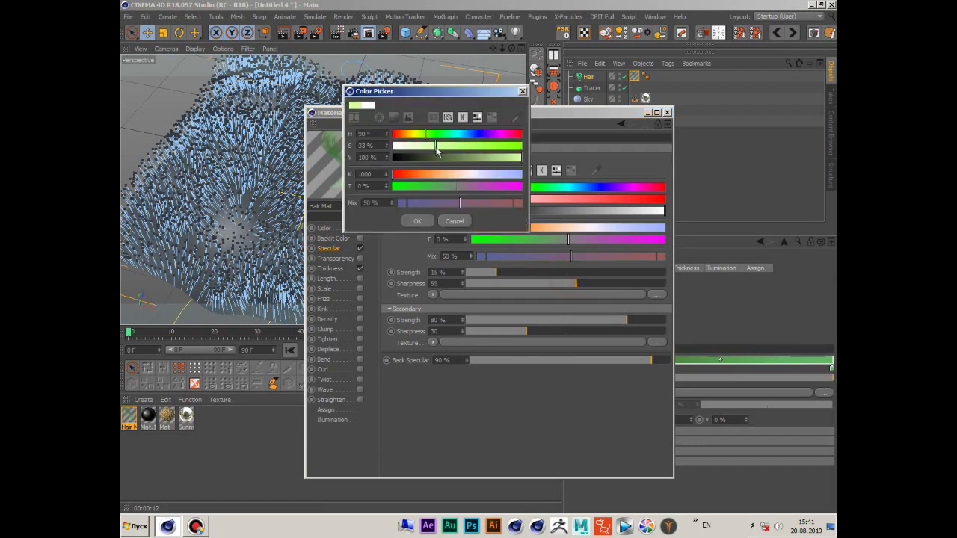
pyautogui.click(417, 221)
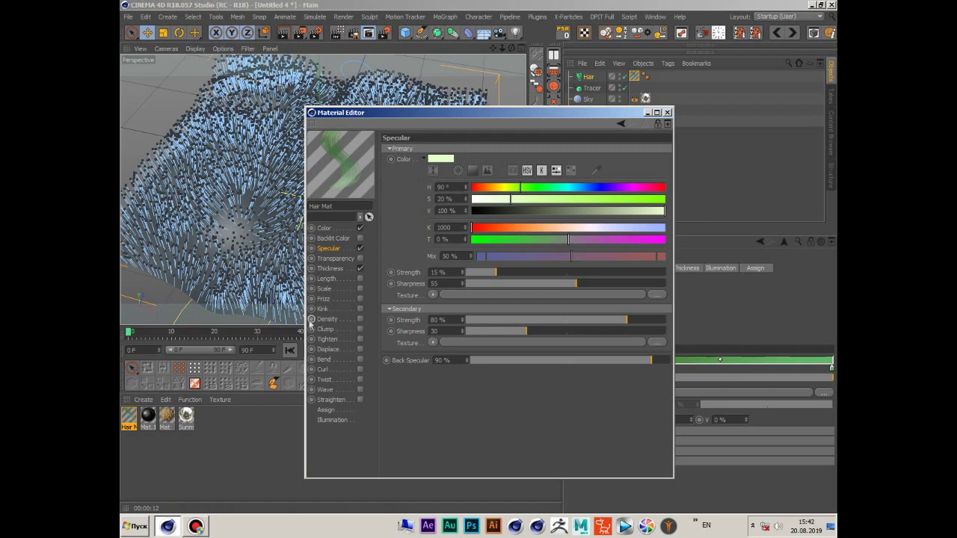
# Enable the Length channel with a Proximal shader linked to the Tracer.
pyautogui.moveTo(419, 112); pyautogui.dragTo(440, 171)
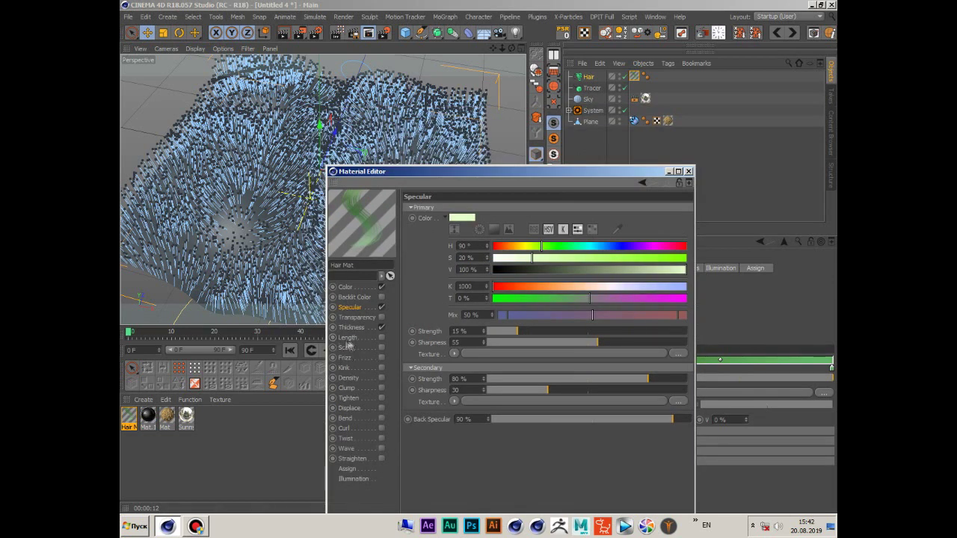
pyautogui.click(347, 339)
pyautogui.click(442, 232)
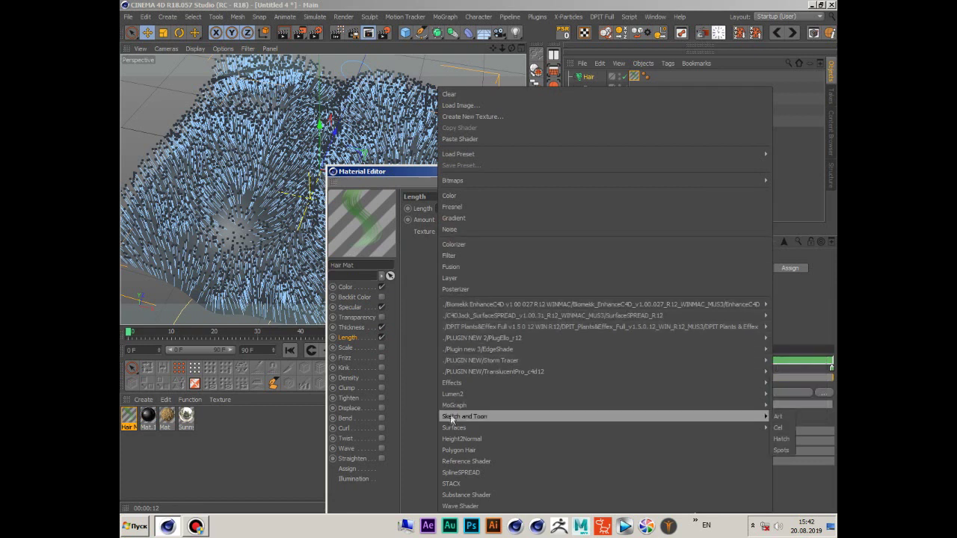
pyautogui.moveTo(453, 383)
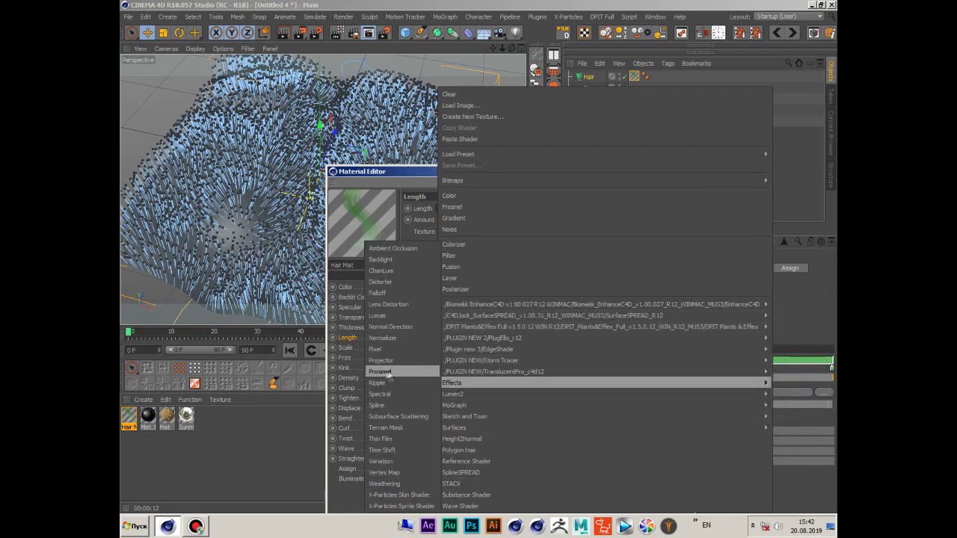
pyautogui.click(377, 371)
pyautogui.click(454, 259)
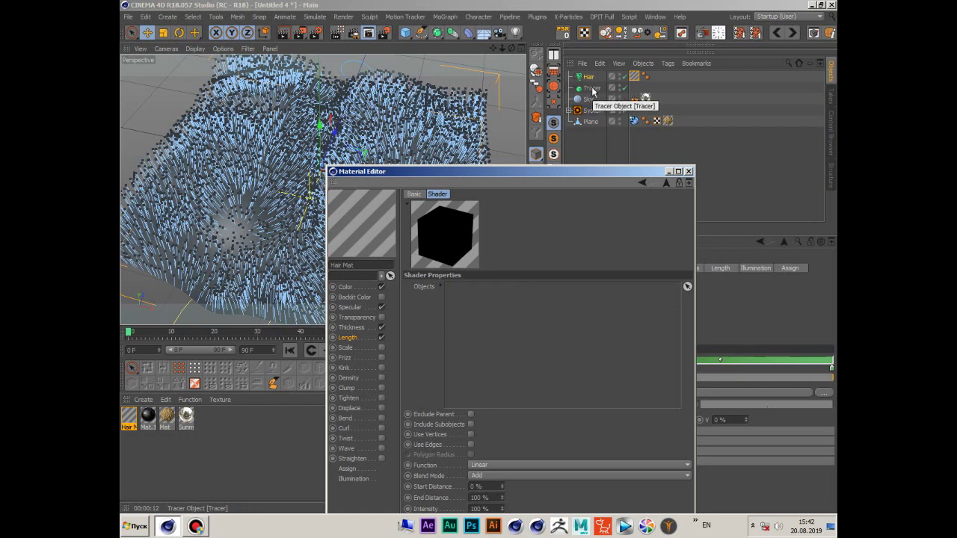
pyautogui.moveTo(590, 89); pyautogui.dragTo(477, 315)
# Measure proximity from the Tracer's vertices and edges, with End Distance 45%.
pyautogui.click(477, 309)
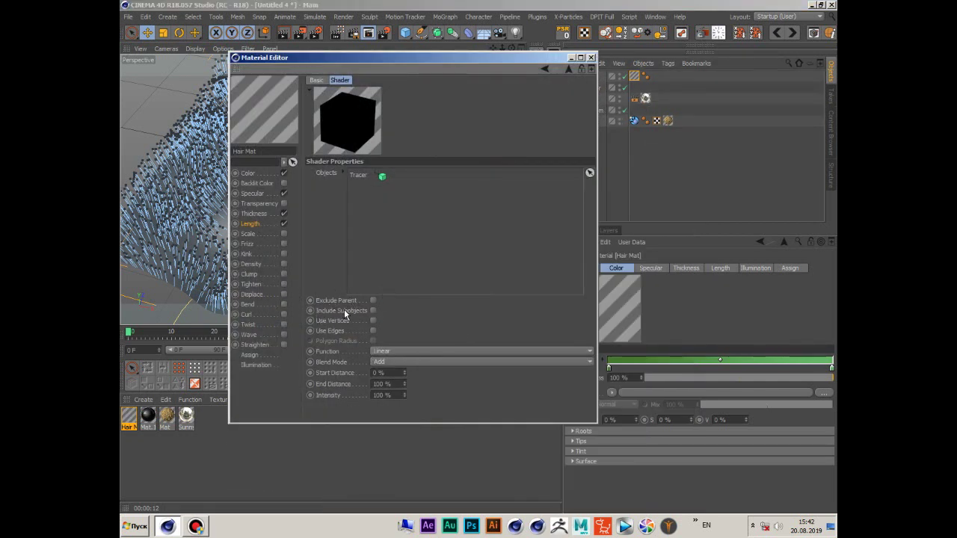
pyautogui.click(373, 320)
pyautogui.click(373, 330)
pyautogui.click(449, 407)
pyautogui.click(394, 372)
# Set the Tracer's intermediate points to Adaptive and preview the animation.
pyautogui.click(589, 59)
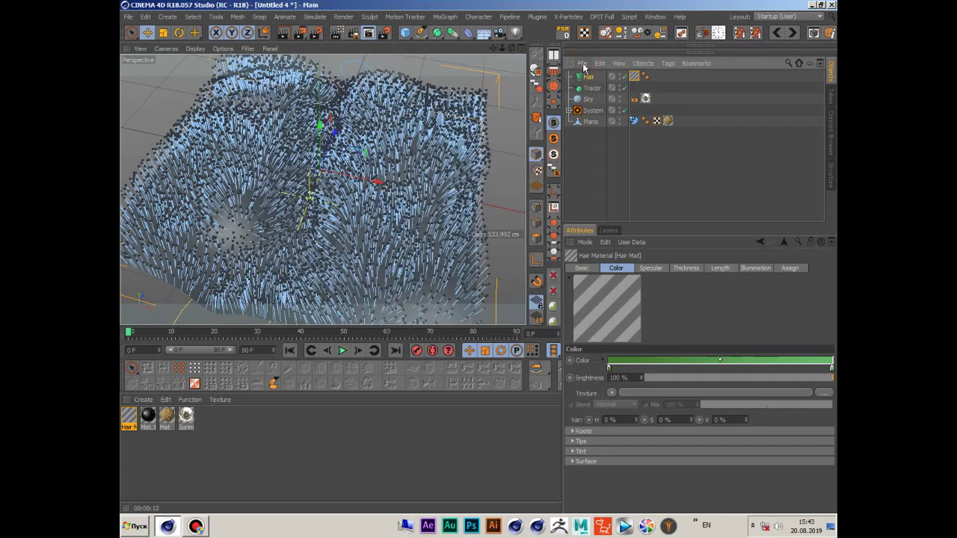
pyautogui.click(587, 89)
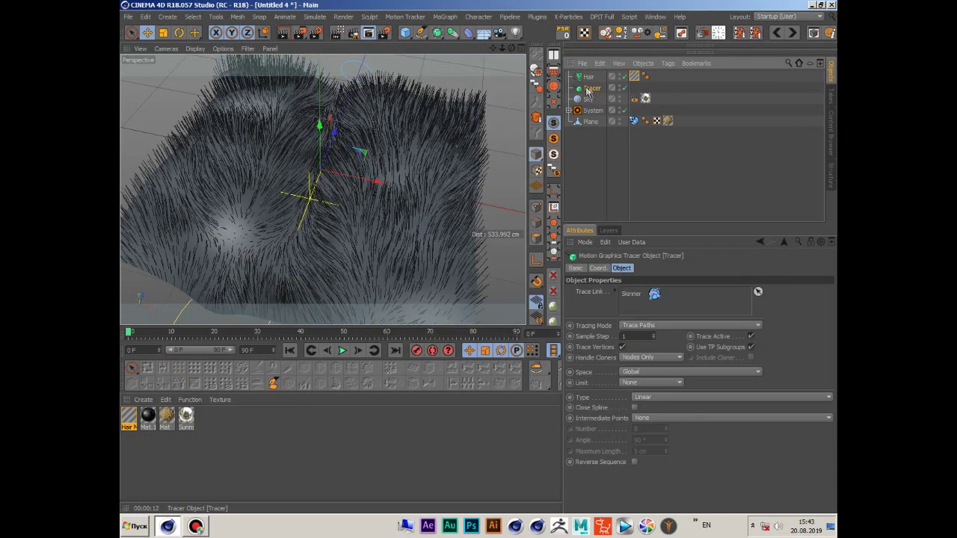
pyautogui.click(651, 421)
pyautogui.click(649, 463)
pyautogui.moveTo(512, 48)
pyautogui.mouseDown()
pyautogui.moveTo(319, 171)
pyautogui.moveTo(333, 320)
pyautogui.mouseUp()
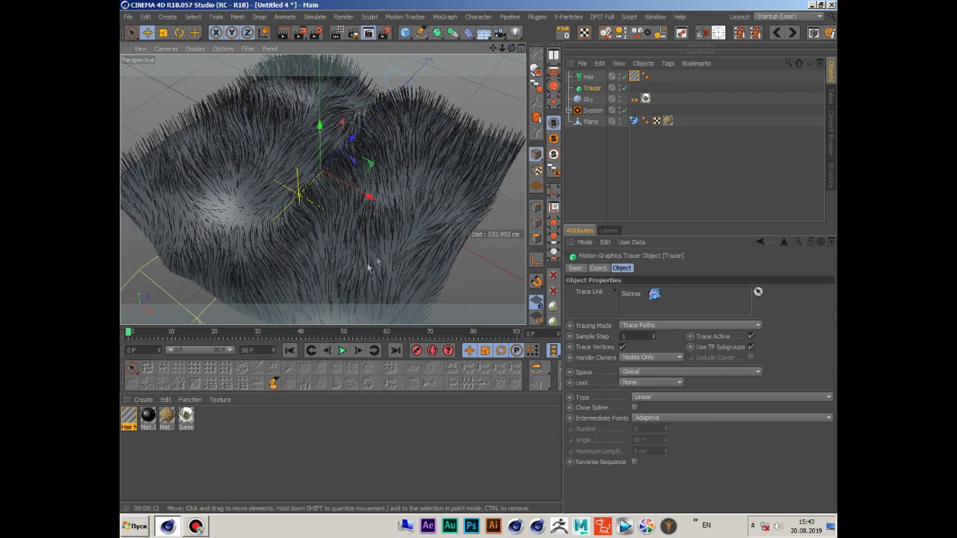
pyautogui.click(346, 356)
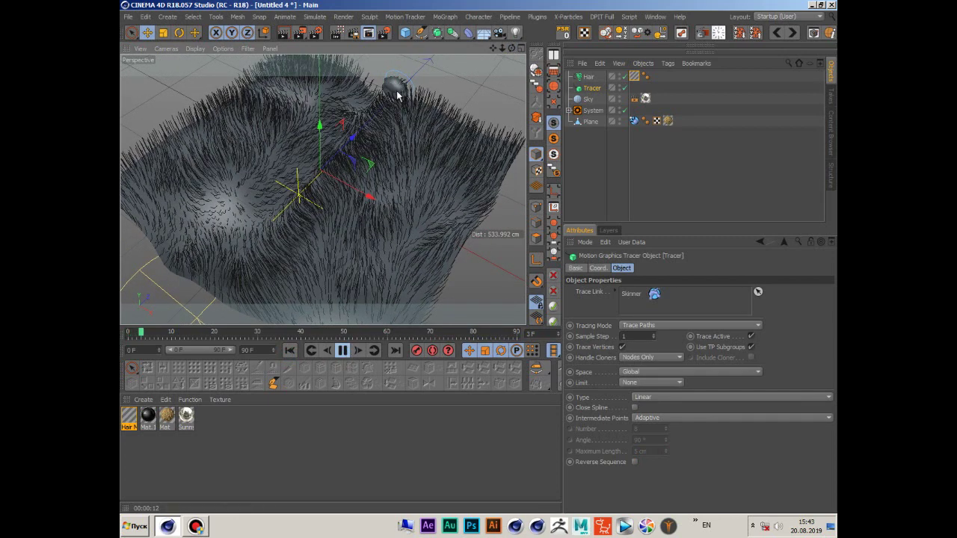
pyautogui.click(346, 351)
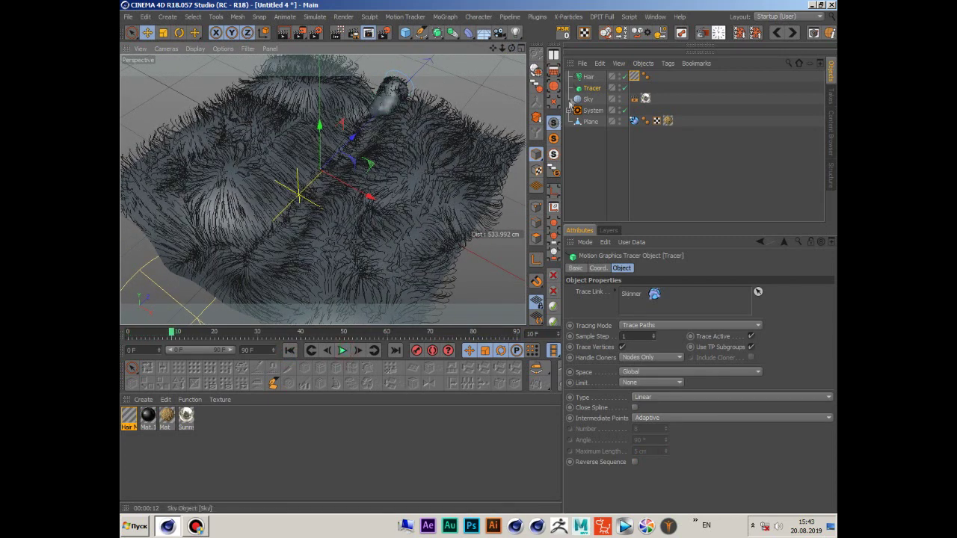
# Disable hair dynamics, replay from the start, and stop at frame 27.
pyautogui.click(580, 77)
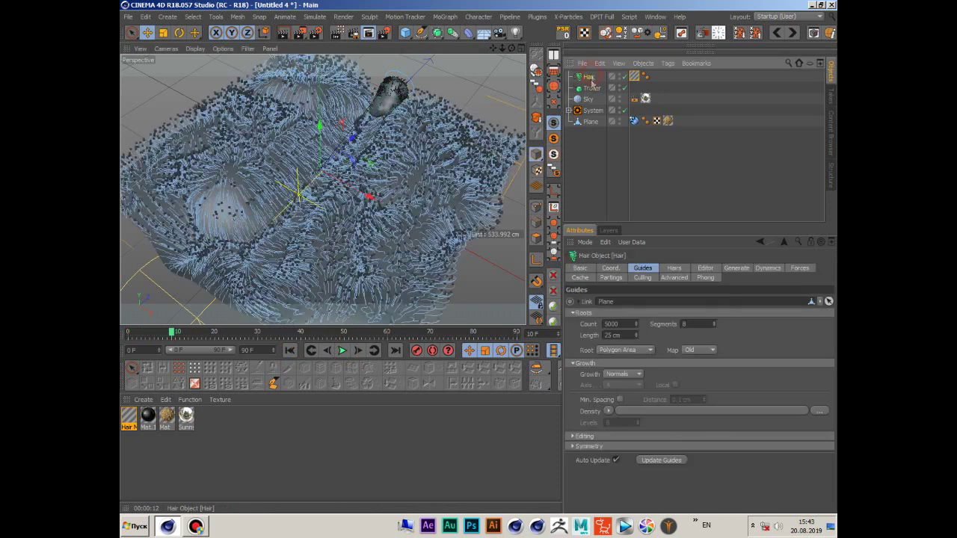
pyautogui.click(767, 269)
pyautogui.click(599, 301)
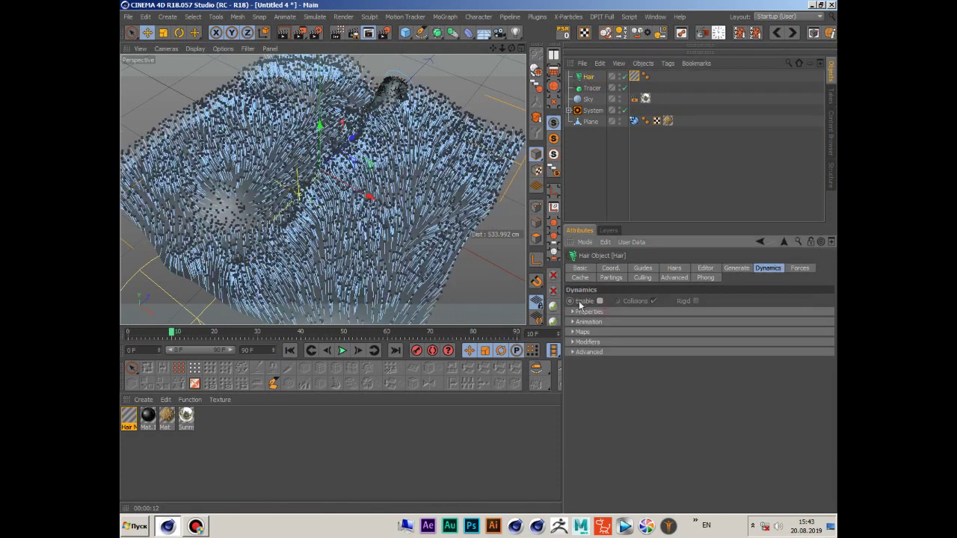
pyautogui.click(289, 350)
pyautogui.click(342, 350)
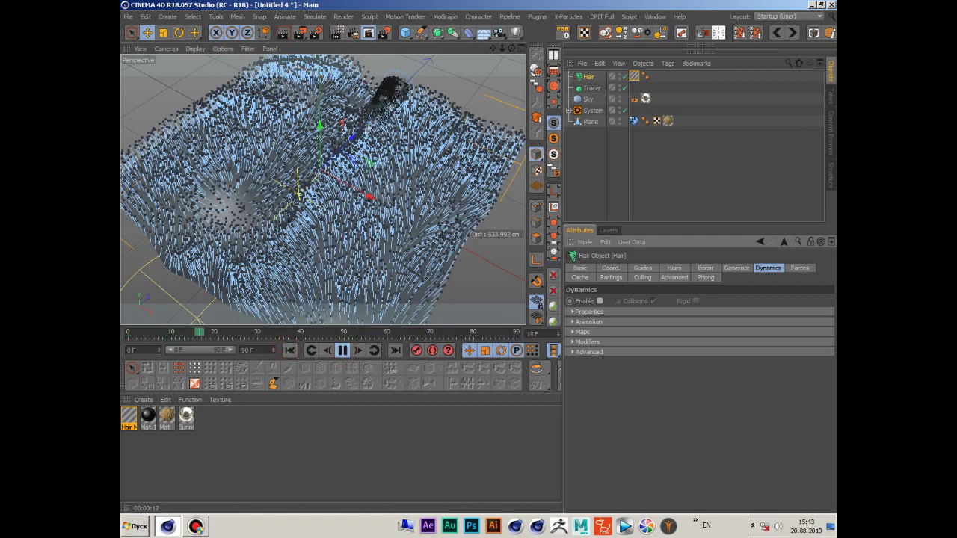
pyautogui.press('F7')
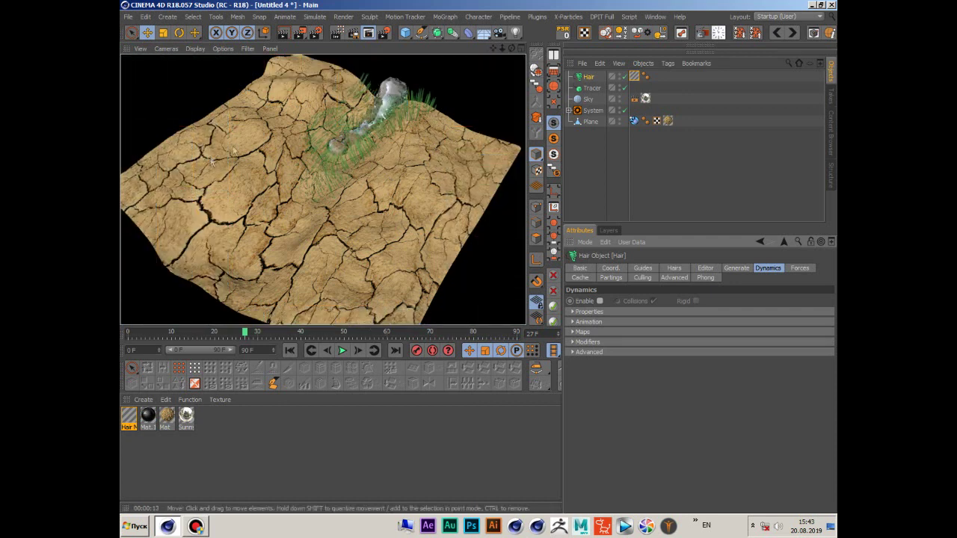
# Thicken the Hair Mat strands, setting the root thickness to 1.5 cm.
pyautogui.click(127, 419)
pyautogui.doubleClick(127, 418)
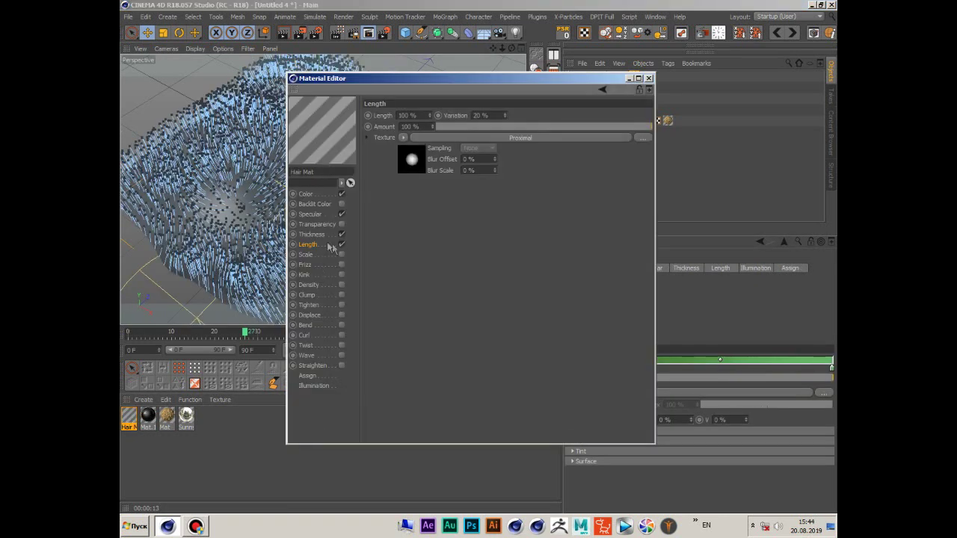
pyautogui.click(312, 234)
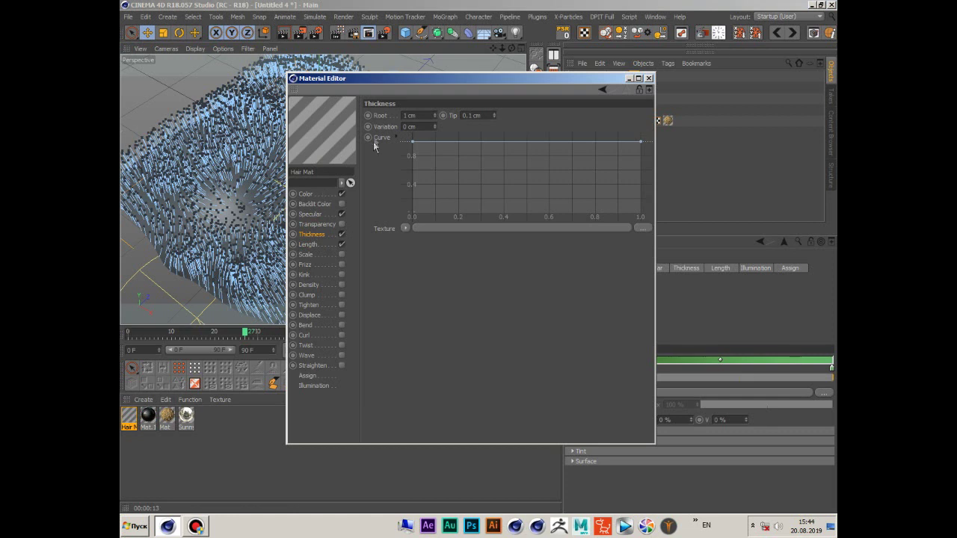
pyautogui.click(425, 114)
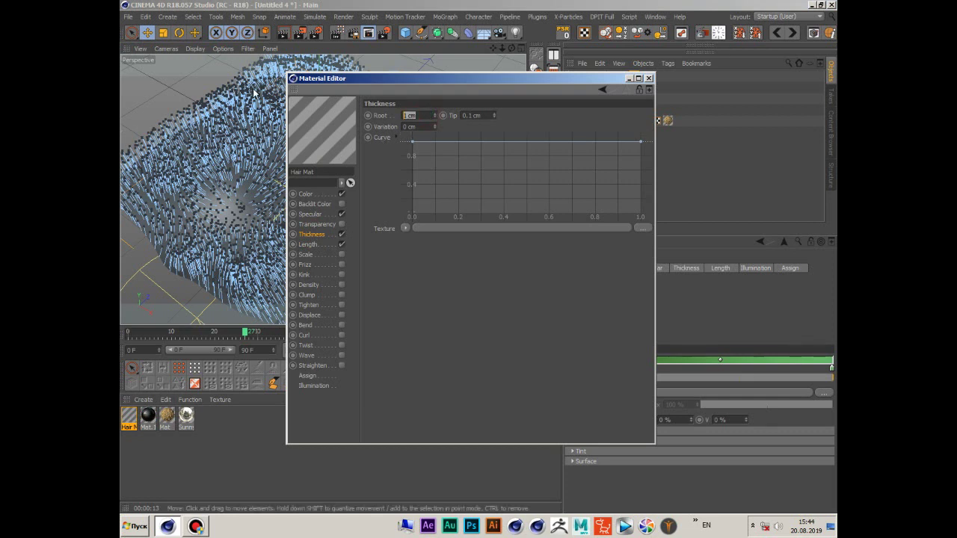
pyautogui.write('1.5')
pyautogui.click(464, 117)
pyautogui.write('0.7')
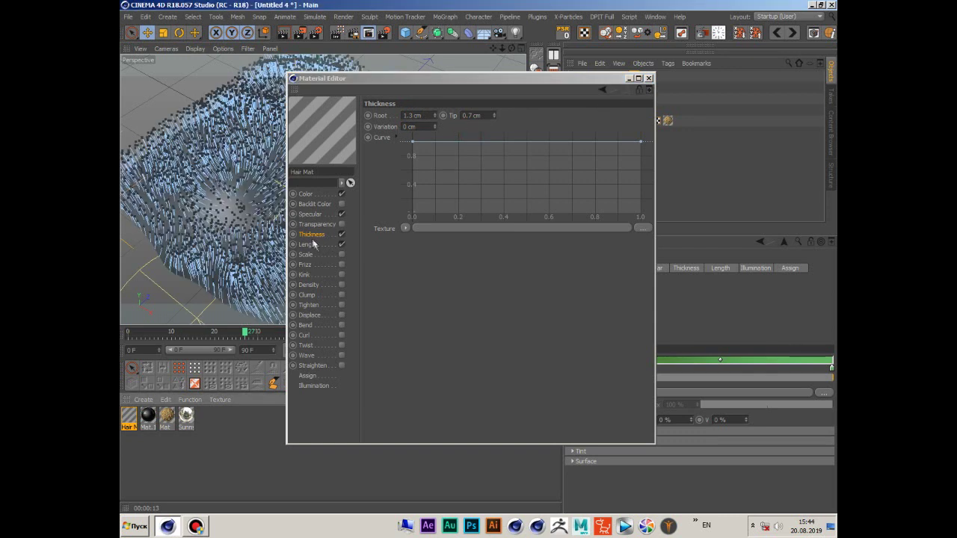
# Enable Frizz and Kink on the hair, with Kink set to 25%.
pyautogui.click(341, 265)
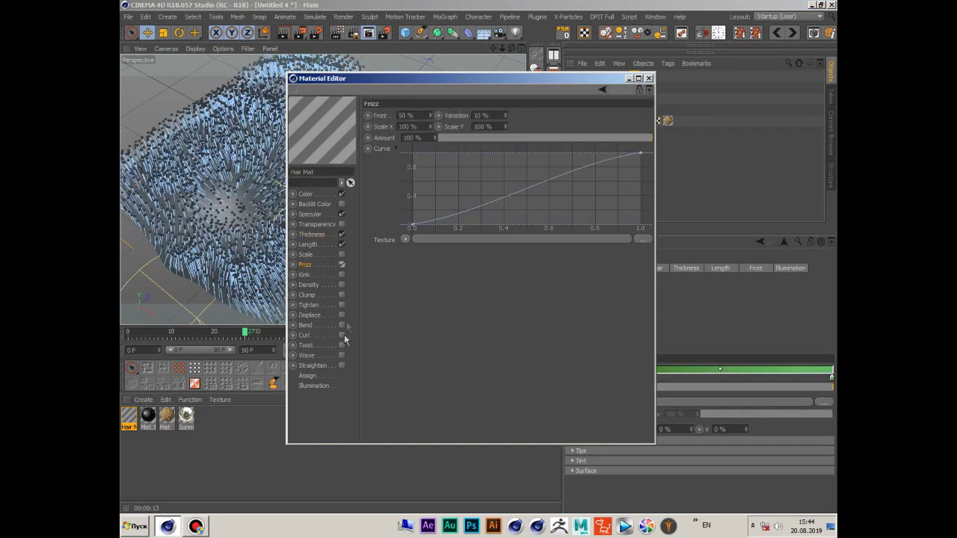
pyautogui.click(342, 275)
pyautogui.click(304, 264)
pyautogui.click(304, 274)
pyautogui.write('25')
pyautogui.press('Return')
pyautogui.click(647, 79)
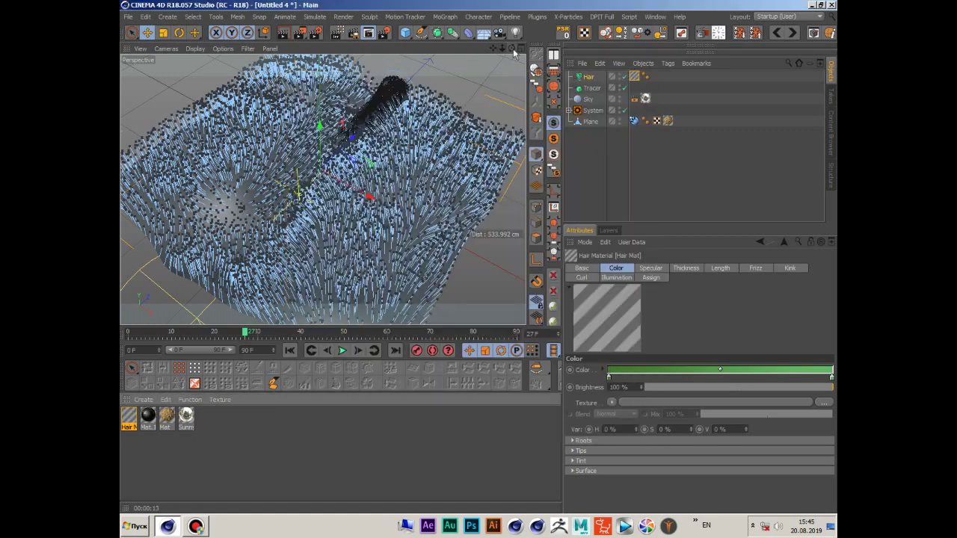
pyautogui.press('F8')
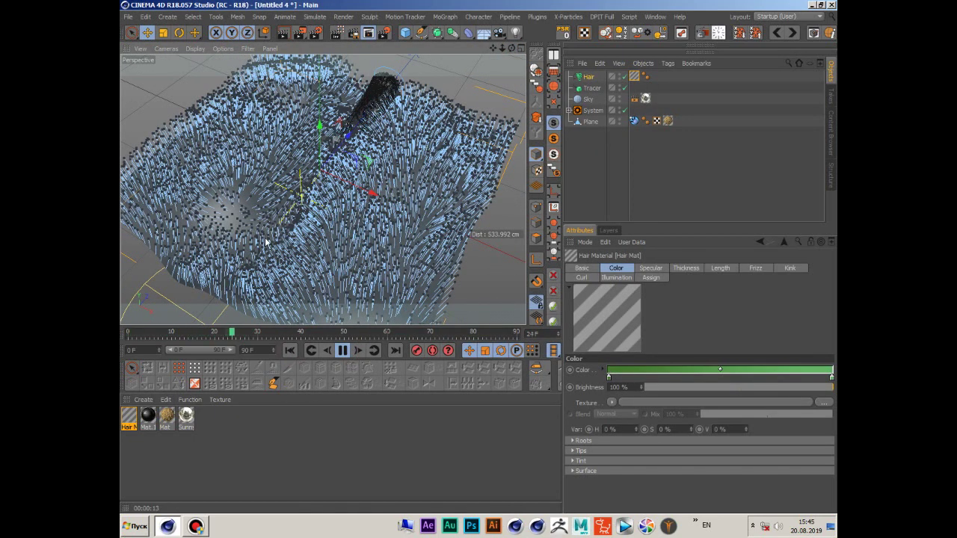
pyautogui.moveTo(512, 48); pyautogui.dragTo(446, 47)
pyautogui.press('F8')
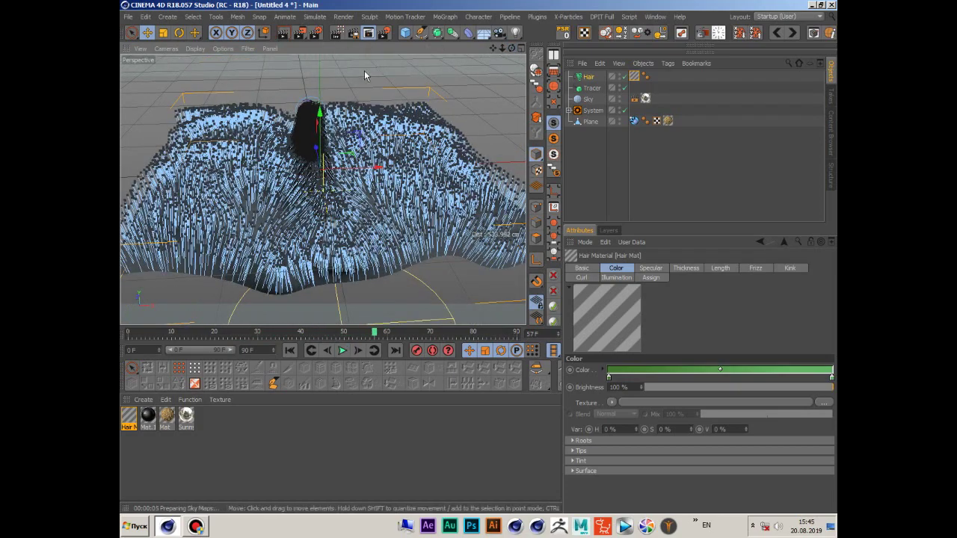